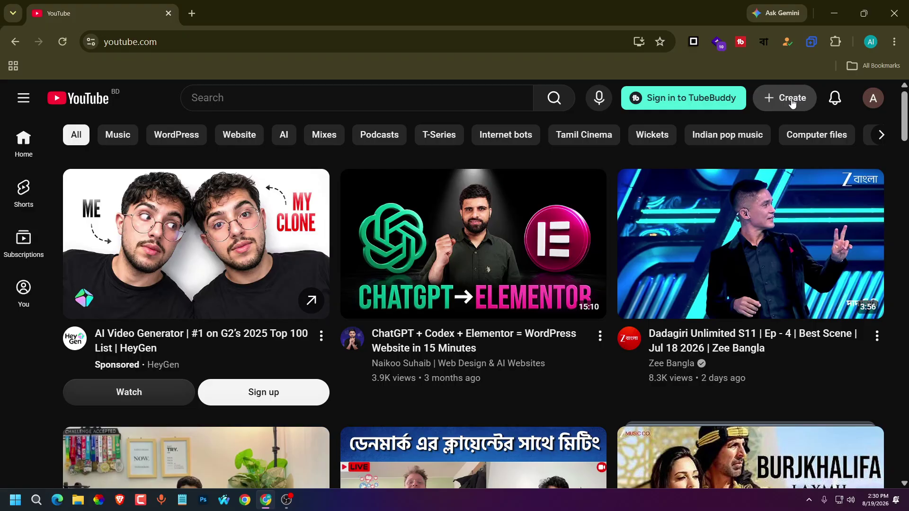
# Open the channel dashboard in YouTube Studio from the signed-in account
pyautogui.click(798, 104)
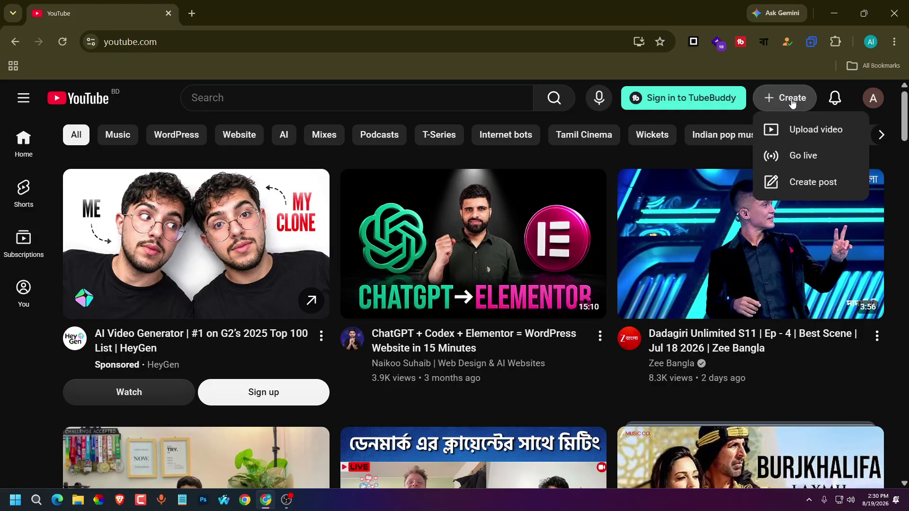
pyautogui.click(873, 98)
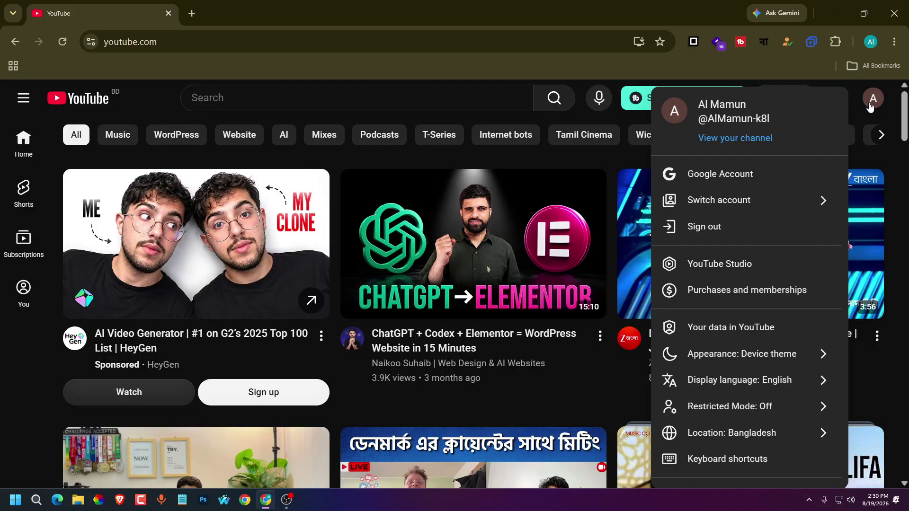
pyautogui.click(730, 265)
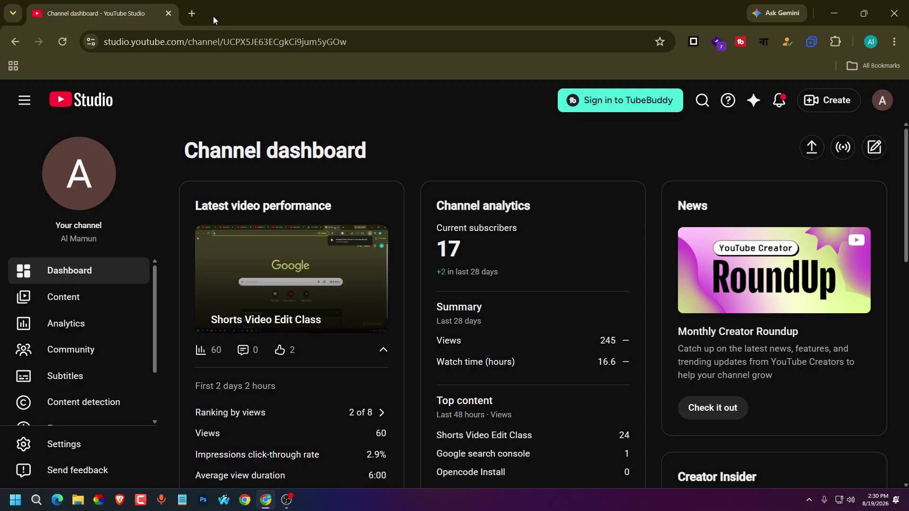
# Load the YouTube home feed in a new browser tab and open the video "Learn Claude from Scratch in 2026"
pyautogui.click(193, 13)
pyautogui.click(453, 342)
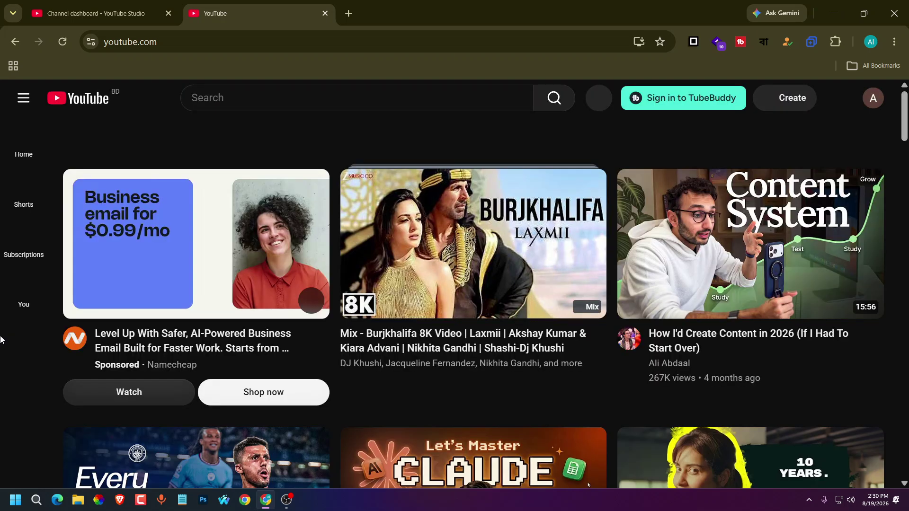
pyautogui.scroll(-2, 1, 340)
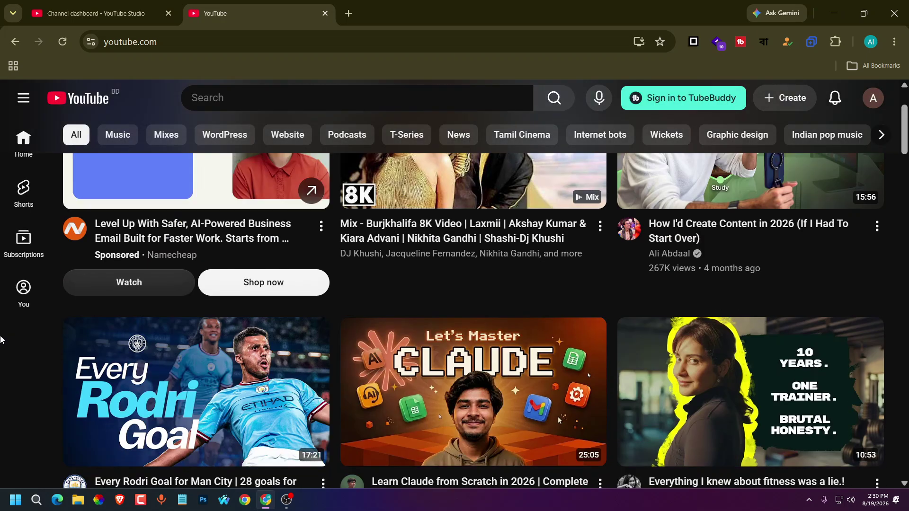
pyautogui.scroll(-2, 2, 340)
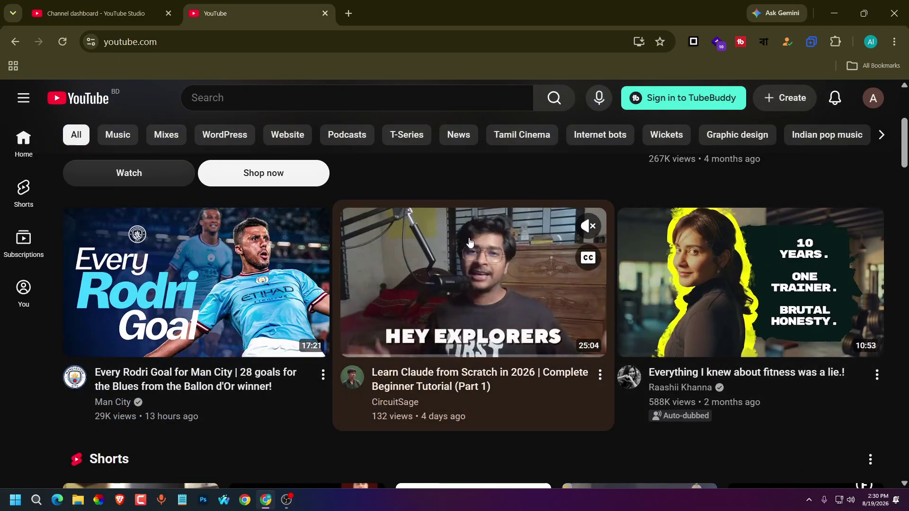
pyautogui.moveTo(235, 362)
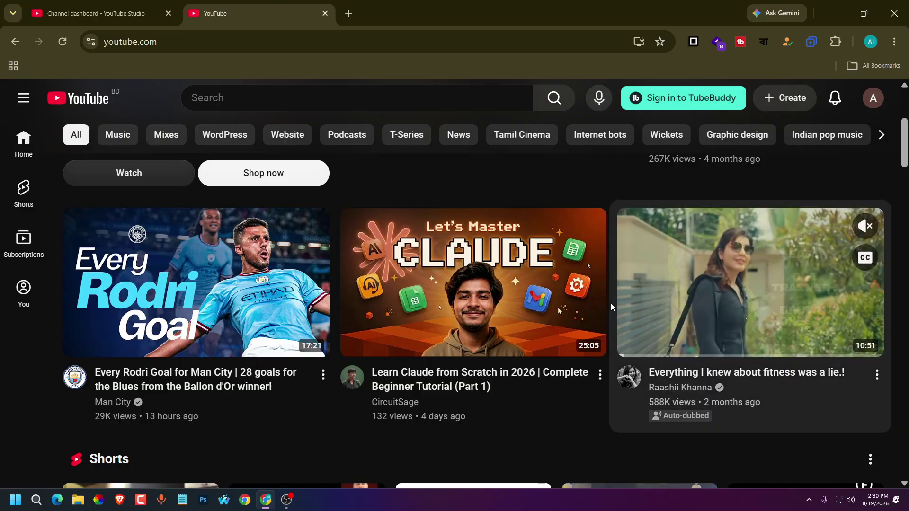
pyautogui.moveTo(421, 330)
pyautogui.moveTo(371, 372); pyautogui.dragTo(500, 384)
pyautogui.click(500, 384)
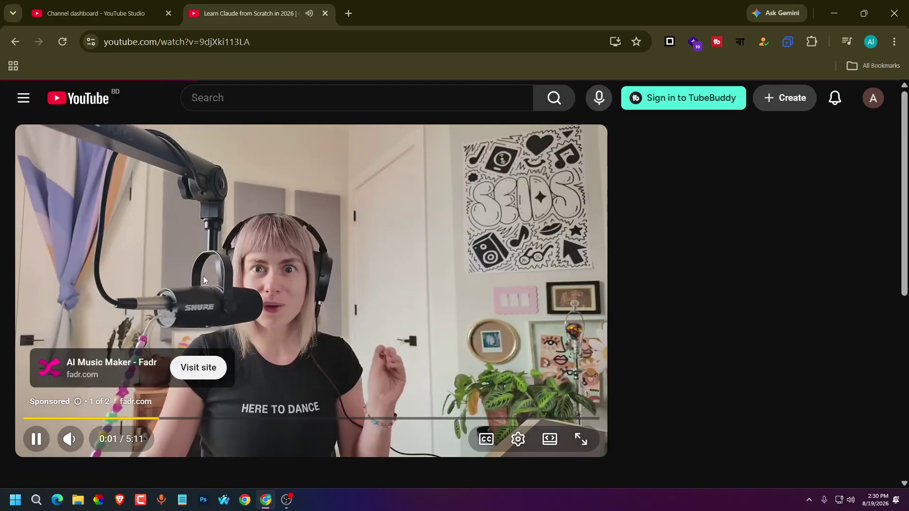
# Skip the sponsored ad and pause the Claude tutorial at its start
pyautogui.scroll(-2, 345, 314)
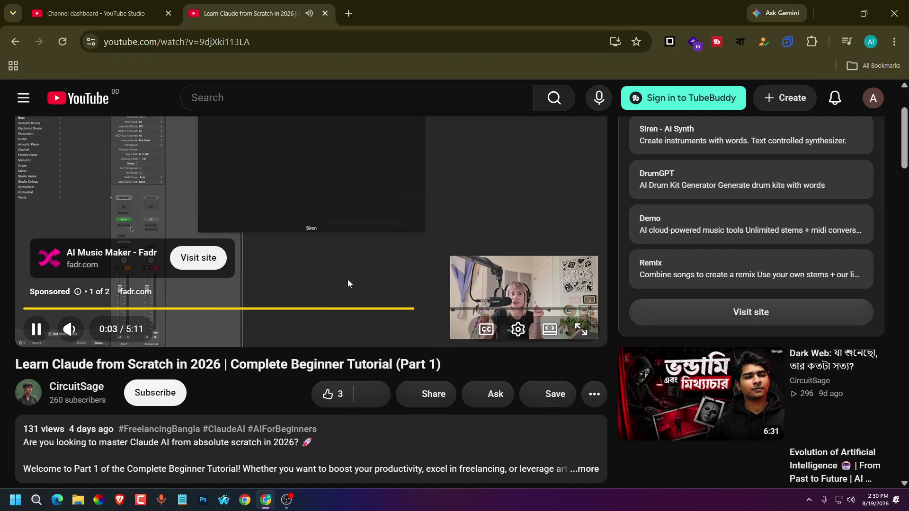
pyautogui.press('space')
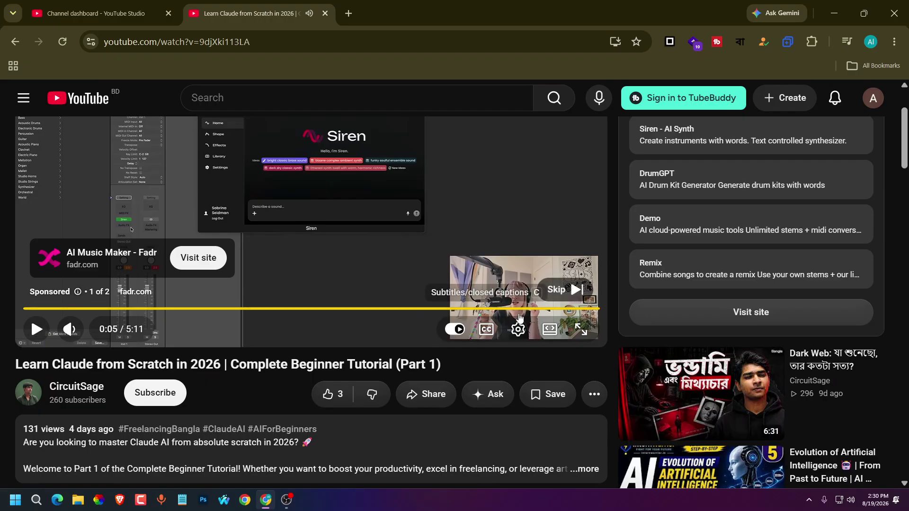
pyautogui.click(556, 290)
pyautogui.click(42, 332)
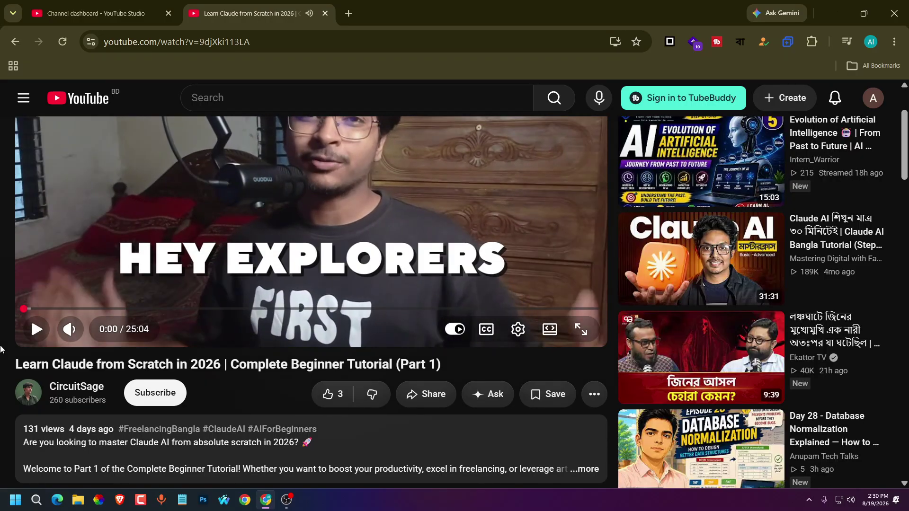
# Examine the wording of the video title below the player
pyautogui.scroll(2, 1, 348)
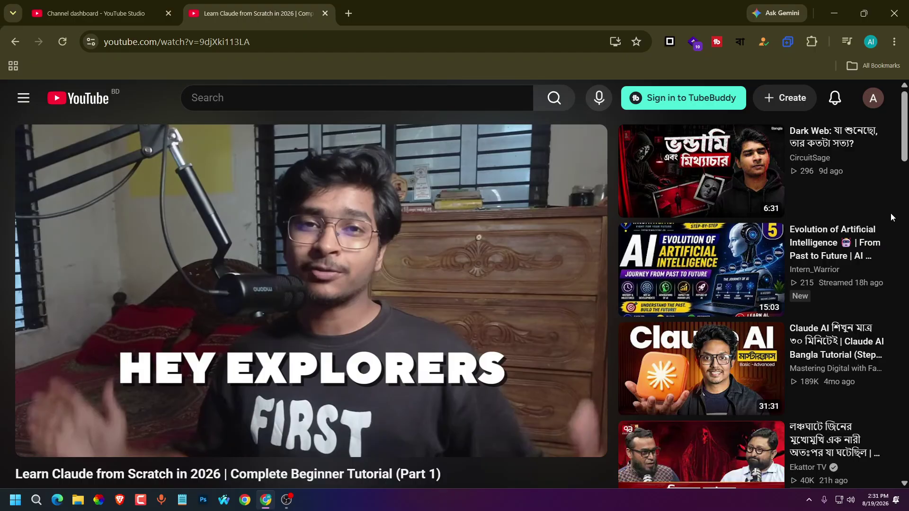
pyautogui.scroll(-2, 890, 213)
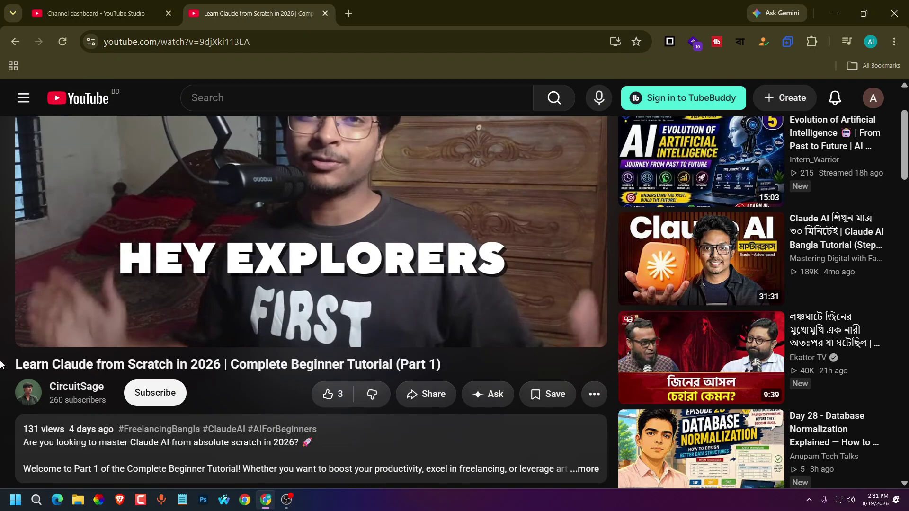
pyautogui.moveTo(2, 363); pyautogui.dragTo(447, 365)
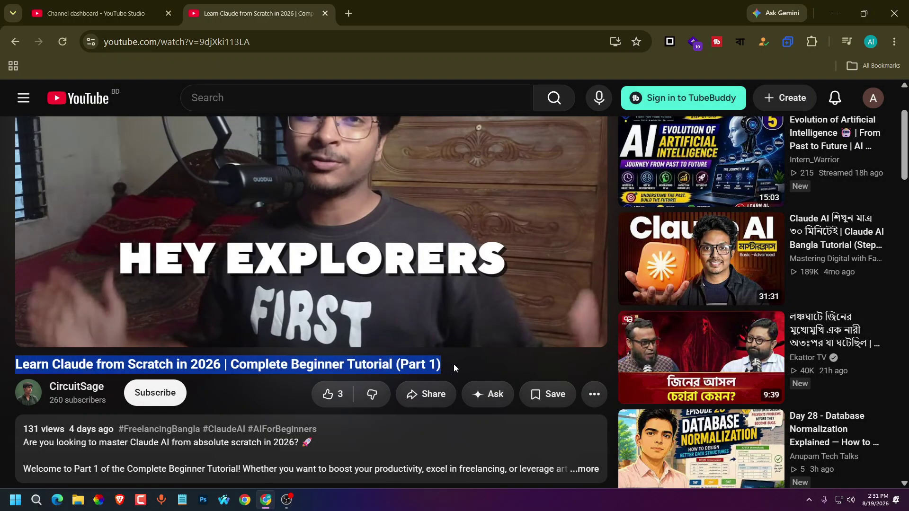
pyautogui.click(453, 364)
pyautogui.moveTo(453, 364); pyautogui.dragTo(16, 362)
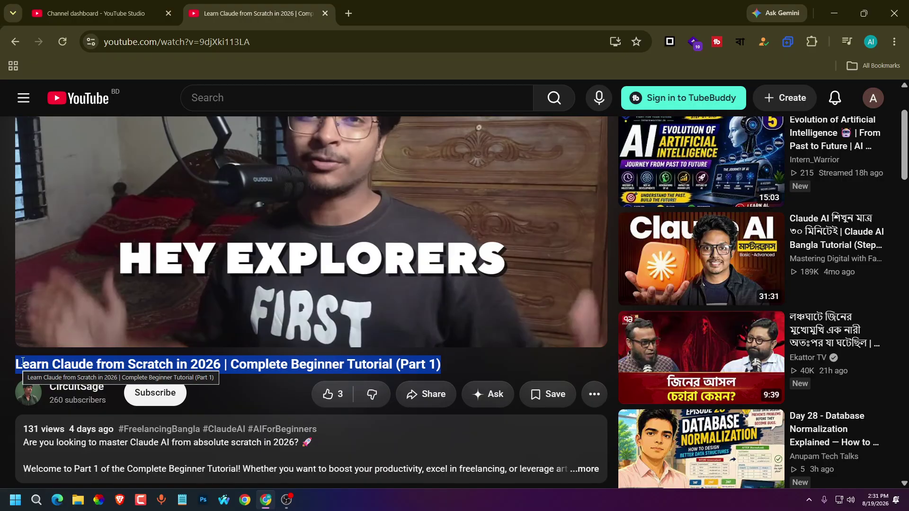
pyautogui.click(500, 361)
# Expand the video description and examine its text from the opening question to the subscribe reminder
pyautogui.scroll(-2, 499, 361)
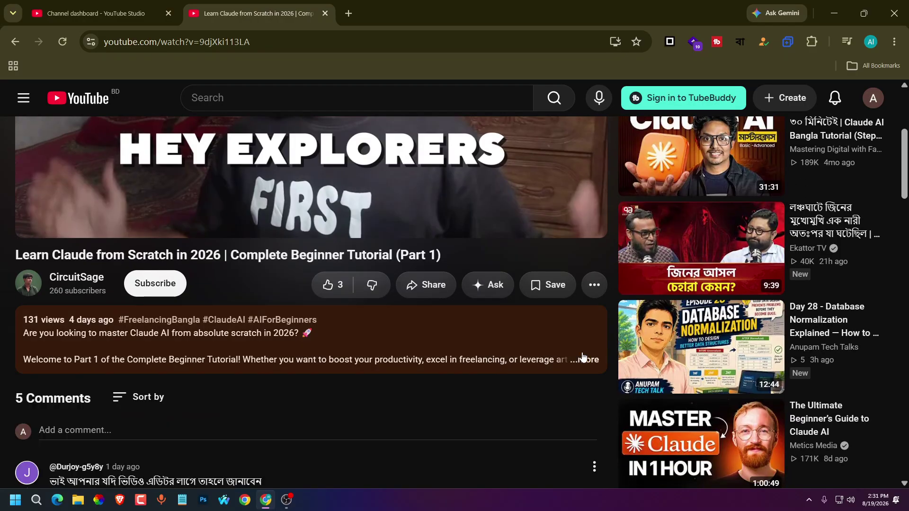
pyautogui.click(589, 361)
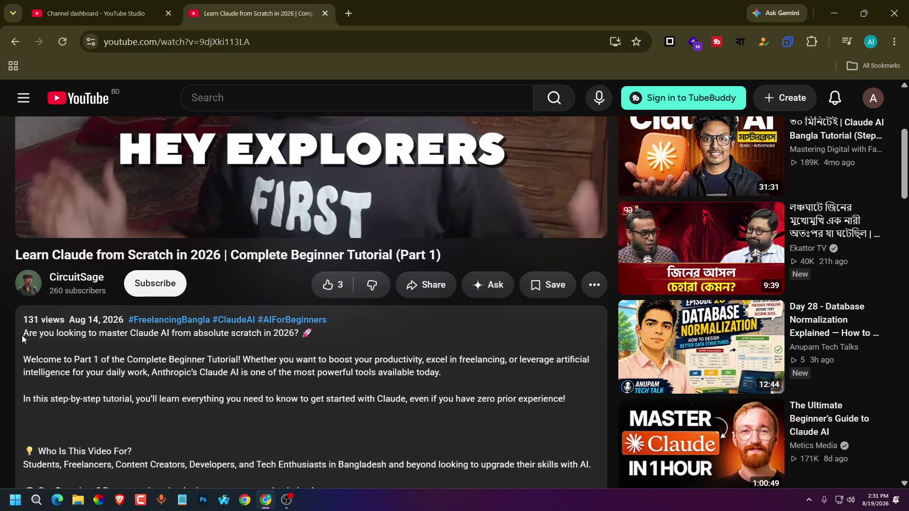
pyautogui.moveTo(24, 336); pyautogui.dragTo(421, 443)
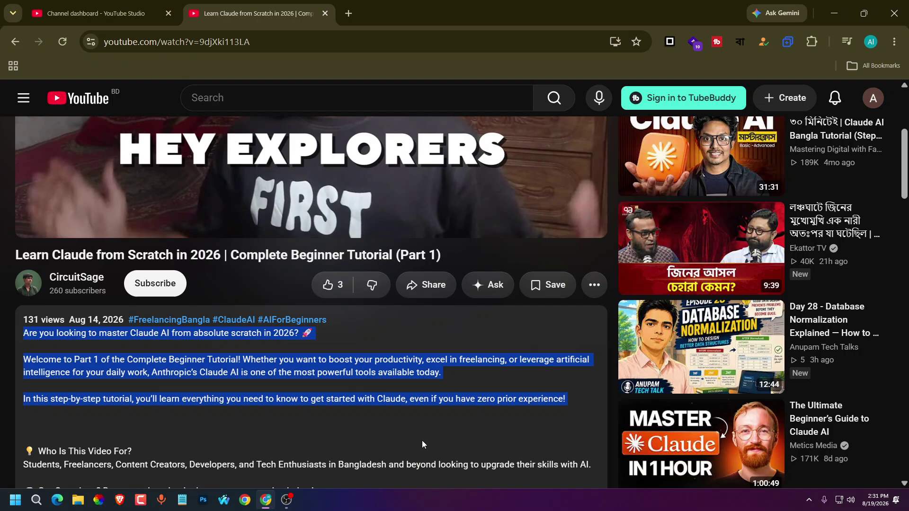
pyautogui.click(305, 427)
pyautogui.scroll(-4, 298, 427)
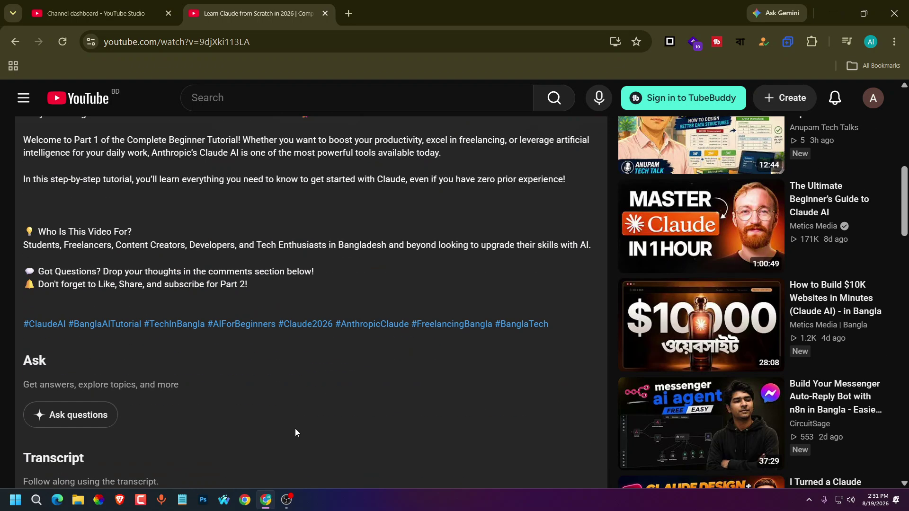
pyautogui.scroll(4, 295, 425)
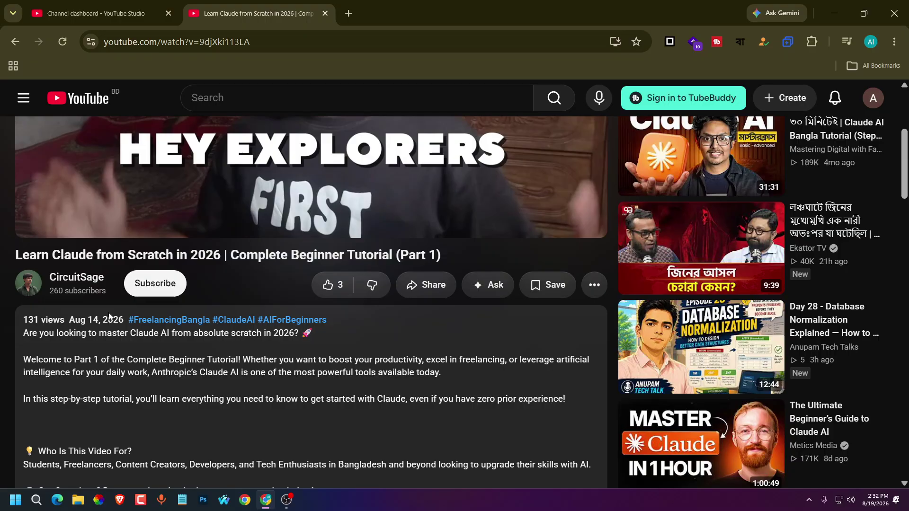
pyautogui.scroll(-3, 159, 415)
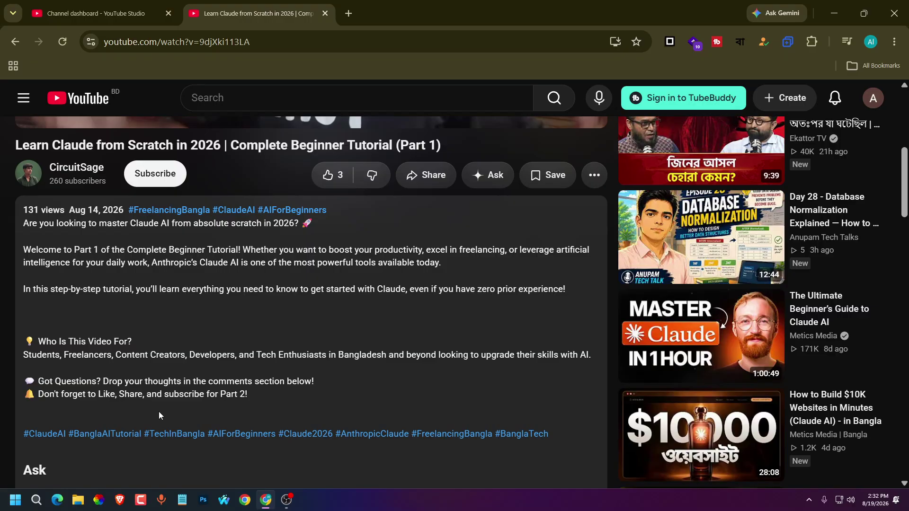
pyautogui.moveTo(262, 411); pyautogui.dragTo(20, 224)
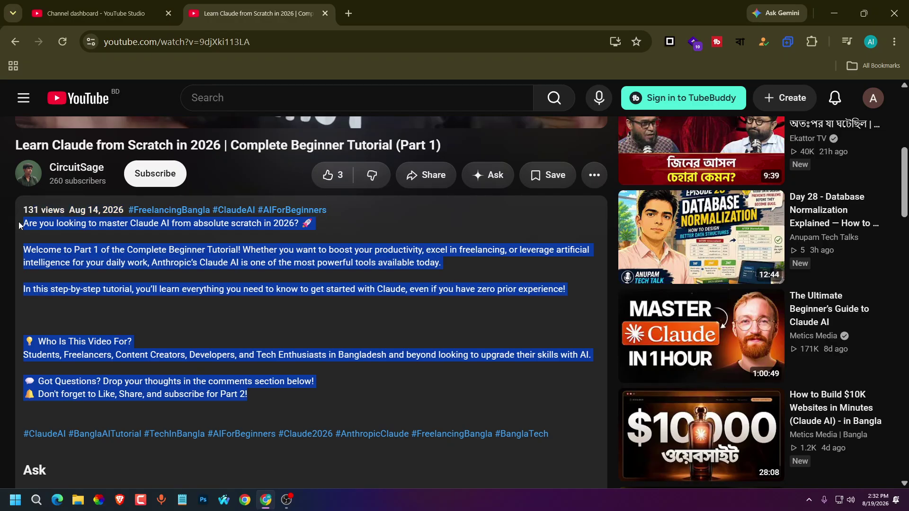
pyautogui.click(94, 460)
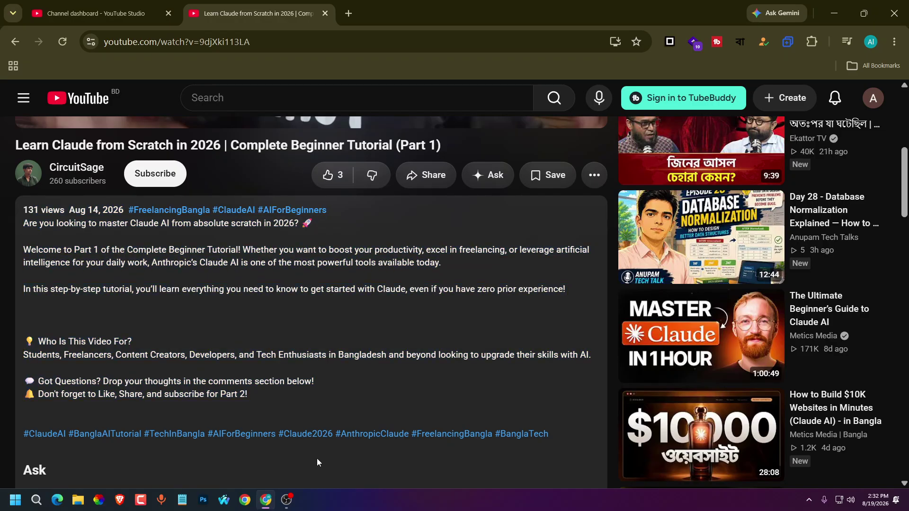
# Examine the hashtags closing the description and the sections beneath them, and return to the video player
pyautogui.moveTo(550, 446); pyautogui.dragTo(447, 421)
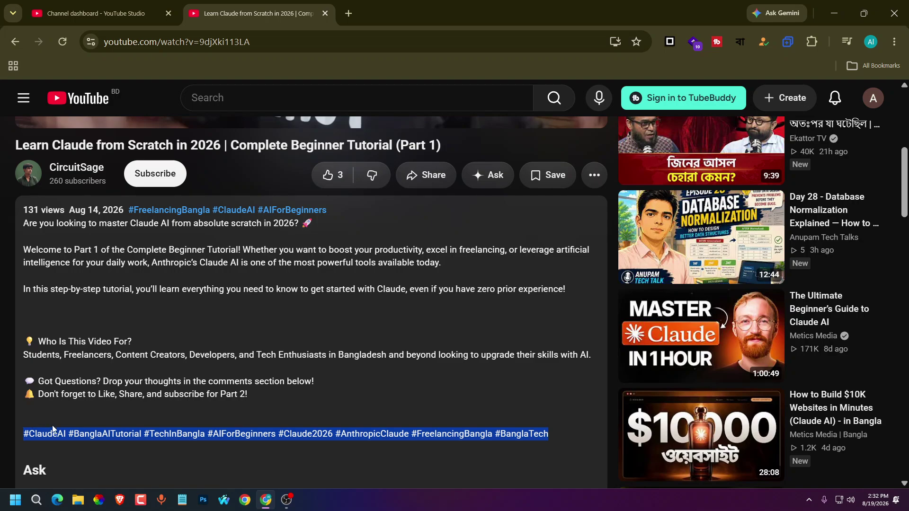
pyautogui.click(99, 464)
pyautogui.scroll(-2, 99, 464)
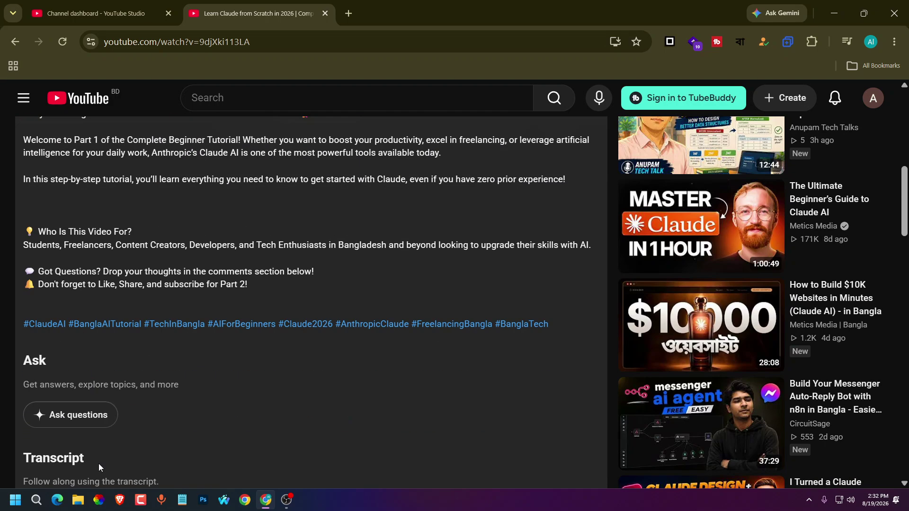
pyautogui.scroll(-4, 143, 448)
pyautogui.scroll(5, 144, 448)
pyautogui.scroll(2, 194, 410)
pyautogui.scroll(9, 231, 202)
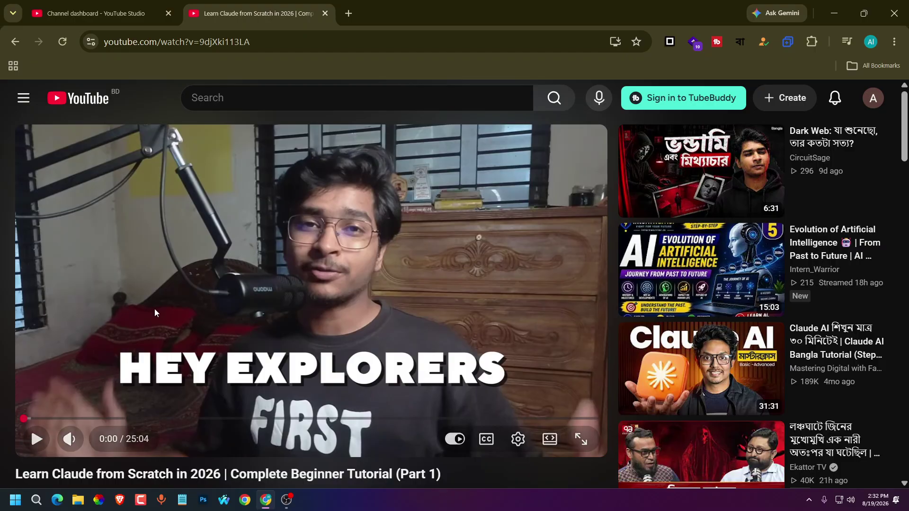
pyautogui.scroll(-2, 154, 309)
pyautogui.scroll(1, 148, 340)
pyautogui.scroll(2, 148, 339)
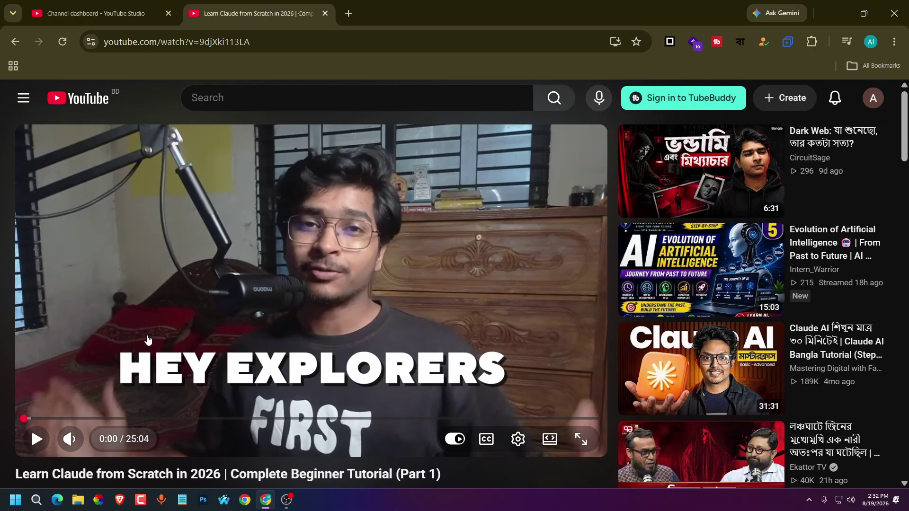
# Create a blank Google Docs document in a new browser tab
pyautogui.click(348, 13)
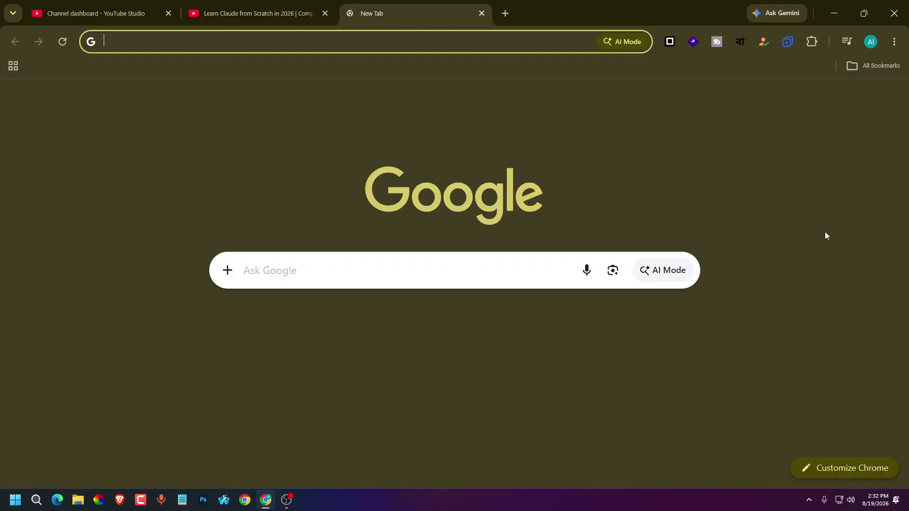
pyautogui.click(853, 102)
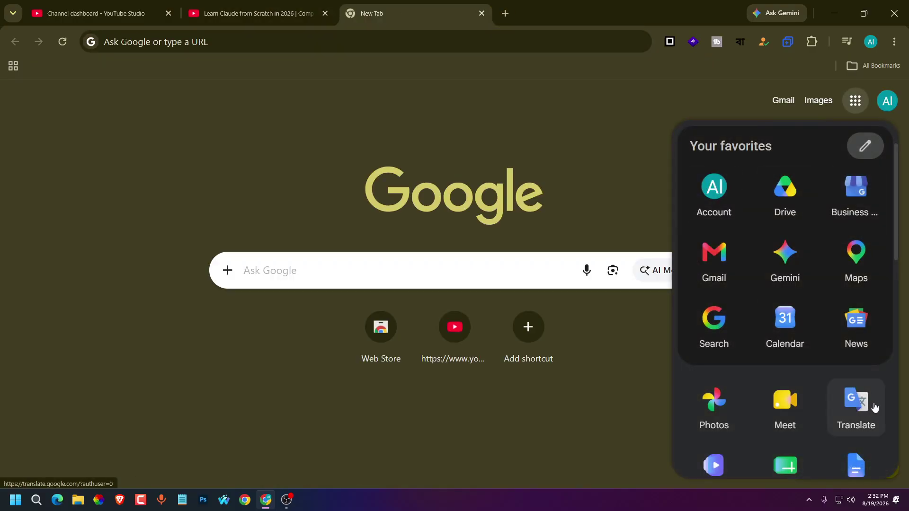
pyautogui.scroll(-2, 873, 407)
pyautogui.click(862, 359)
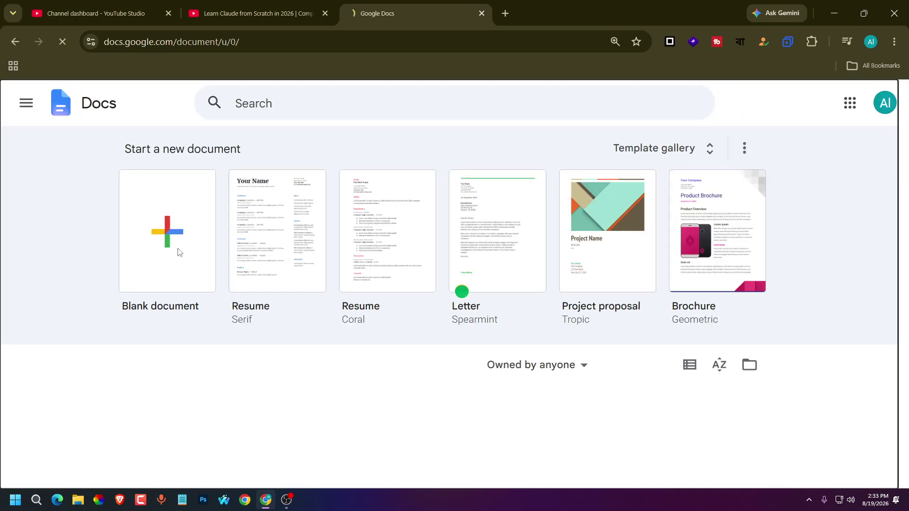
pyautogui.click(179, 252)
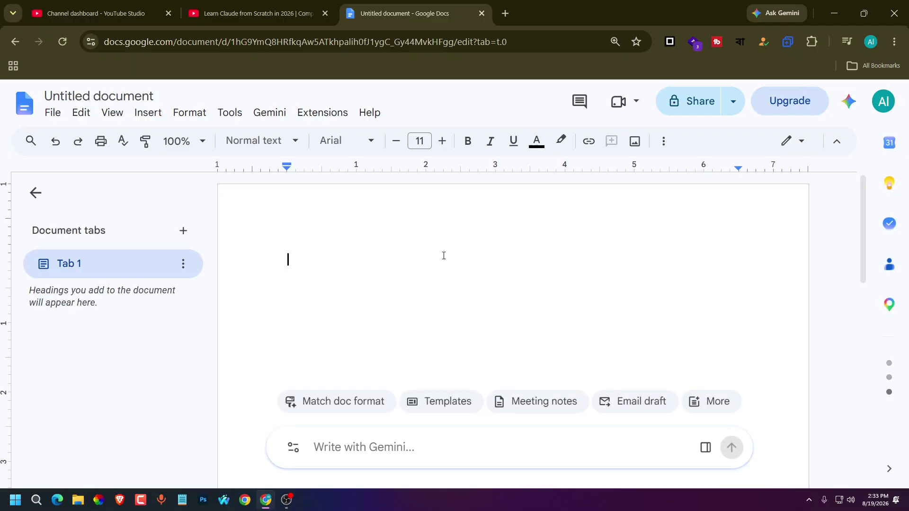
# Rename the untitled document "Youtube Video SEO" and copy that name
pyautogui.click(131, 96)
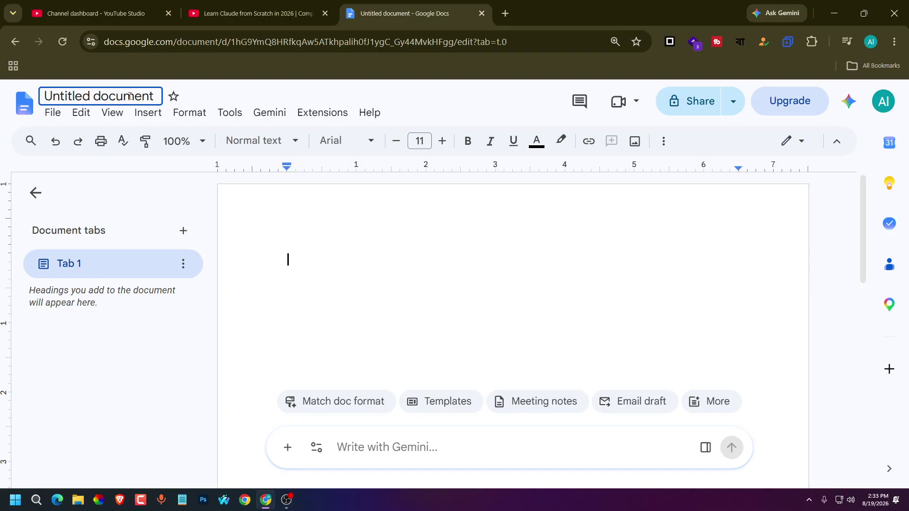
pyautogui.hotkey('ctrl', 'a')
pyautogui.press('BackSpace')
pyautogui.write('Youtube')
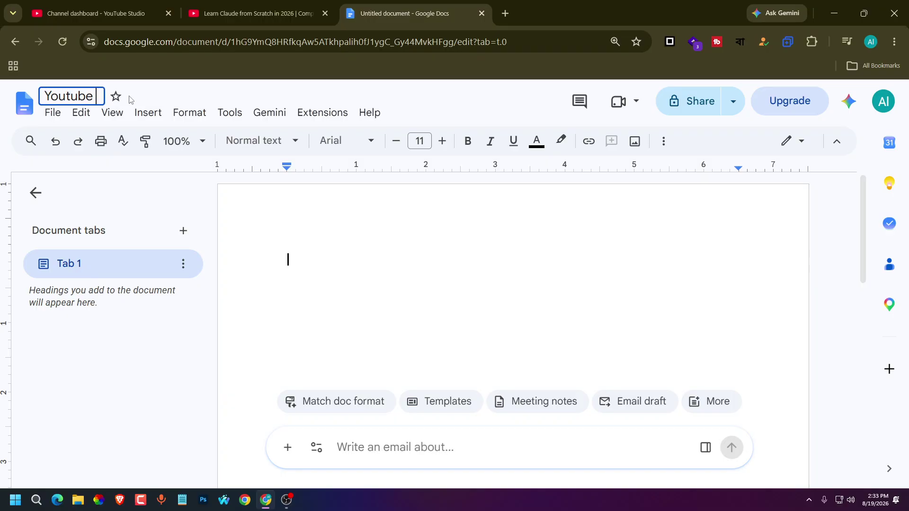
pyautogui.write(' VideoO')
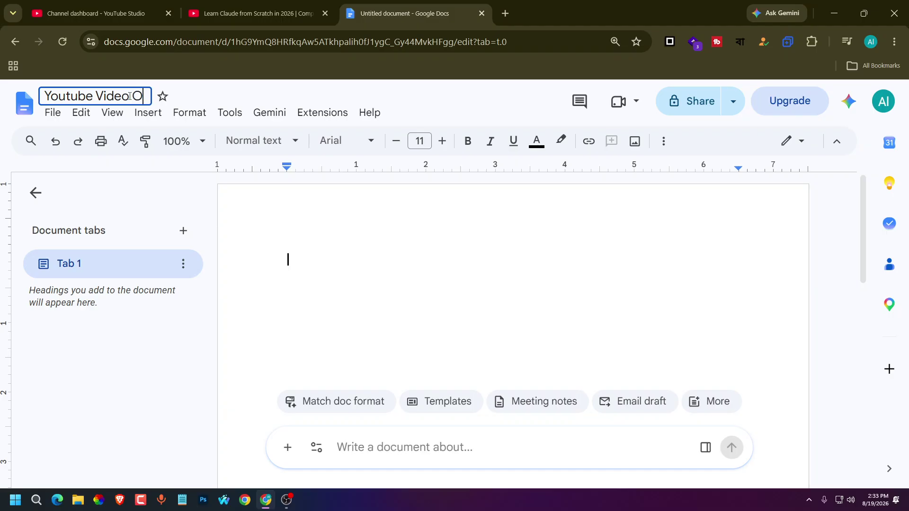
pyautogui.press('BackSpace')
pyautogui.write('SEO')
pyautogui.hotkey('ctrl', 'a')
pyautogui.hotkey('ctrl', 'c')
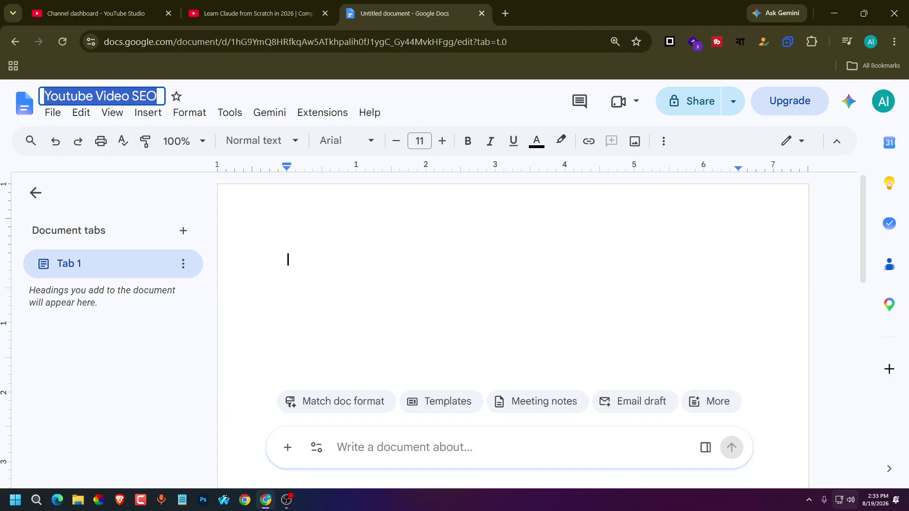
# Paste "Youtube Video SEO" into the document body and apply the Title style to it
pyautogui.click(397, 248)
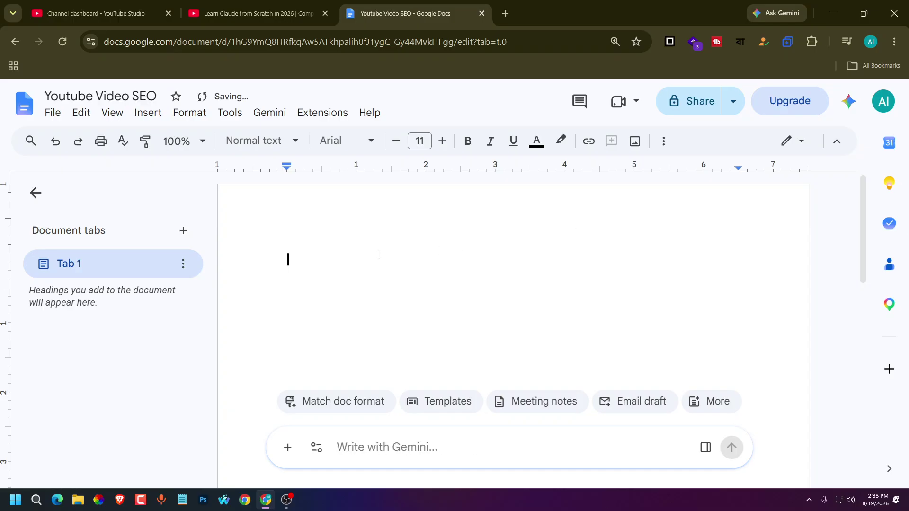
pyautogui.hotkey('ctrl', 'v')
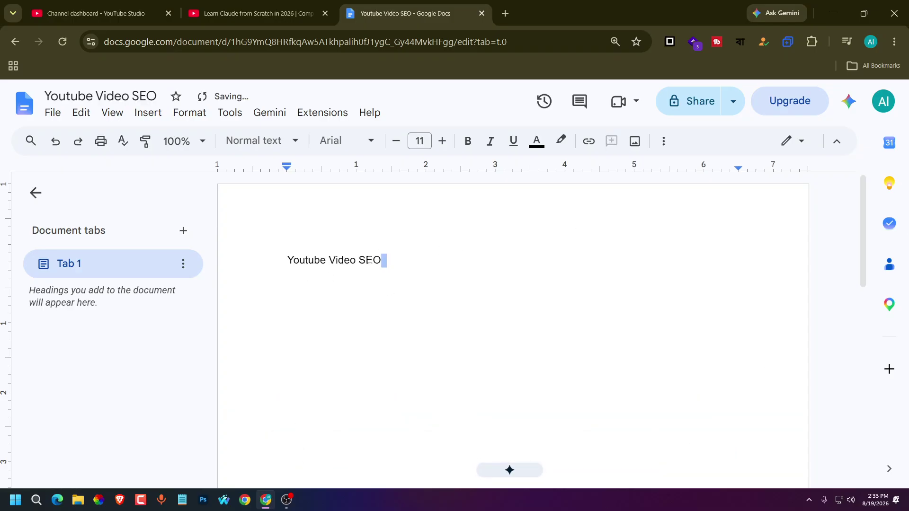
pyautogui.moveTo(417, 265); pyautogui.dragTo(247, 254)
pyautogui.click(272, 150)
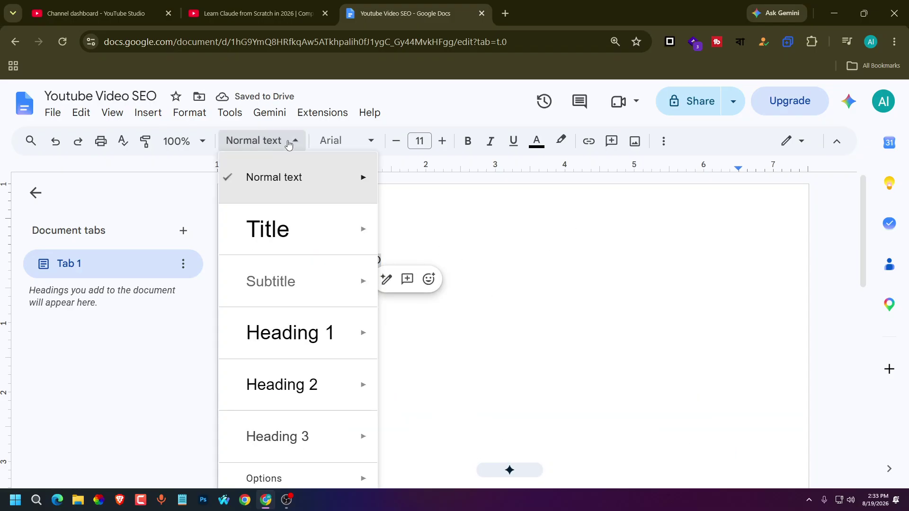
pyautogui.click(258, 229)
pyautogui.click(421, 269)
pyautogui.click(520, 267)
# Start a numbered list under the title with "Video Title" as its first item
pyautogui.moveTo(517, 470)
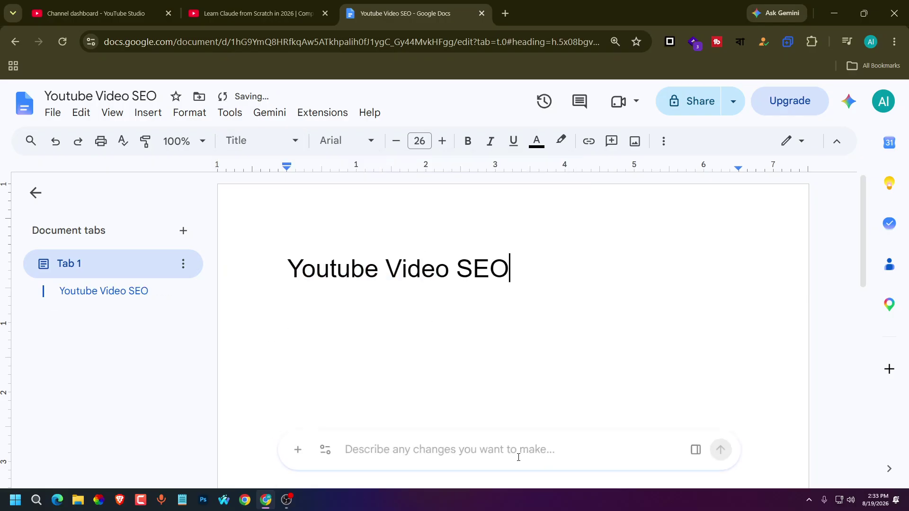
pyautogui.press('Return')
pyautogui.write('1')
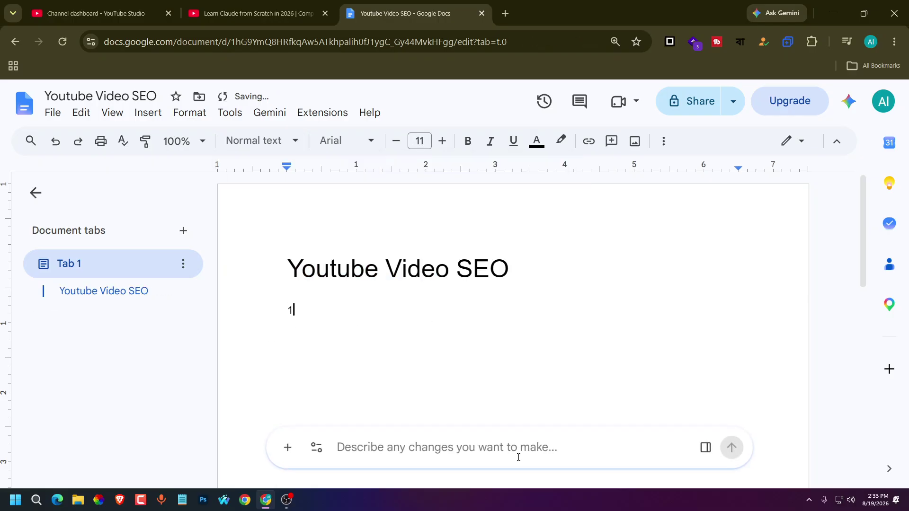
pyautogui.write('. Video Title')
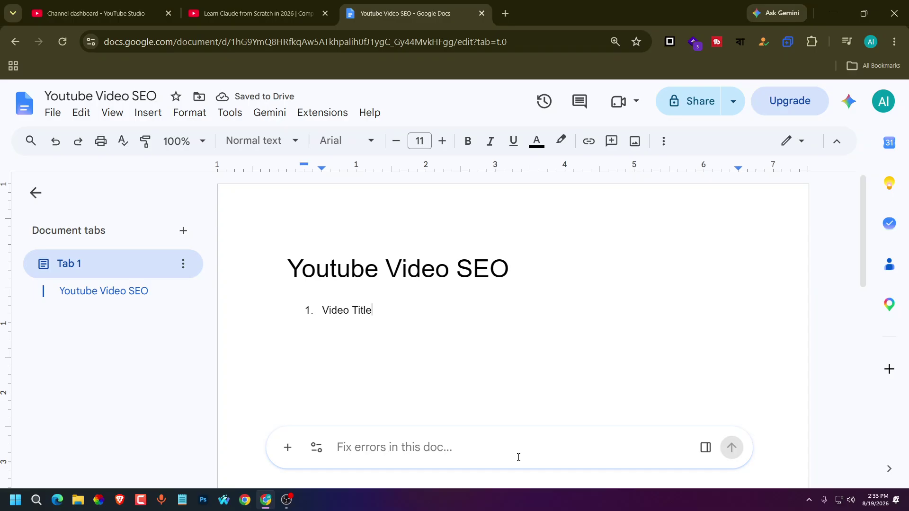
# Add "Video Description" as the second item of the numbered list
pyautogui.press('Return')
pyautogui.write('Vide')
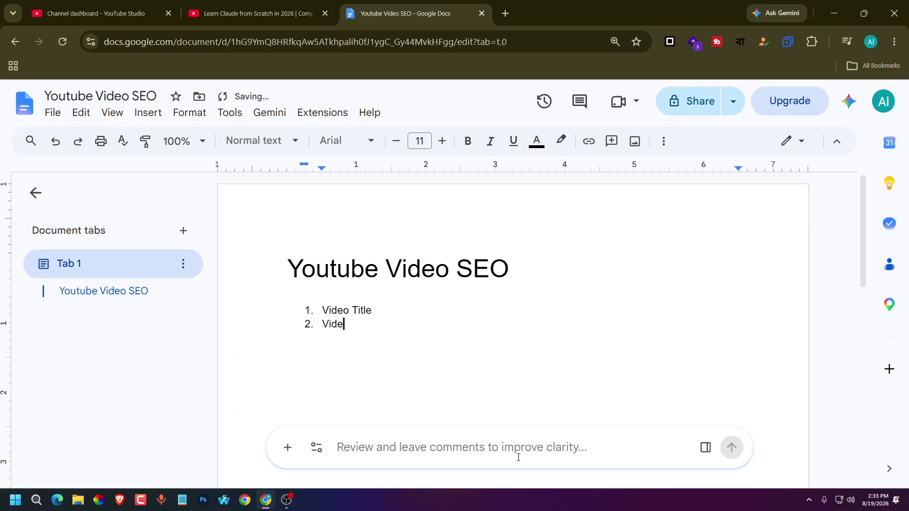
pyautogui.write('o Thumbnai')
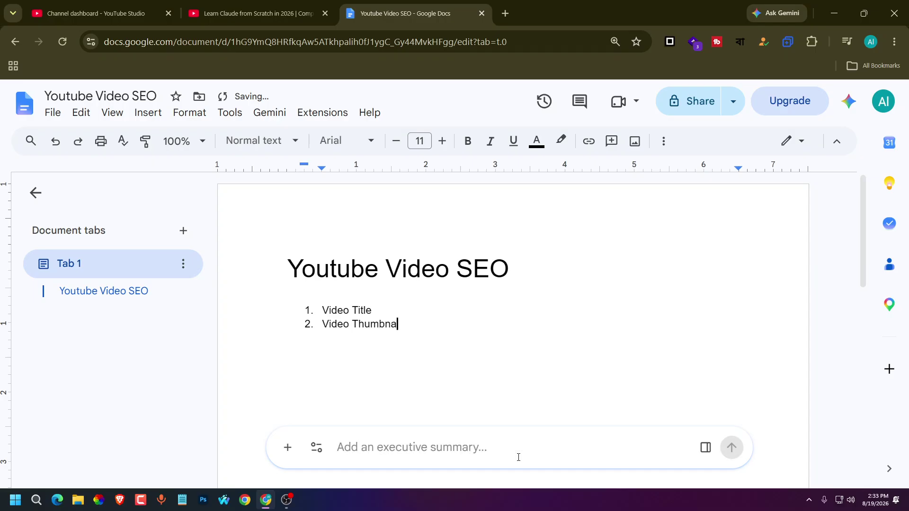
pyautogui.press('BackSpace')
pyautogui.press('BackSpace')
pyautogui.press('BackSpace')
pyautogui.press('BackSpace')
pyautogui.press('BackSpace')
pyautogui.press('BackSpace')
pyautogui.press('BackSpace')
pyautogui.press('BackSpace')
pyautogui.press('BackSpace')
pyautogui.write('Description')
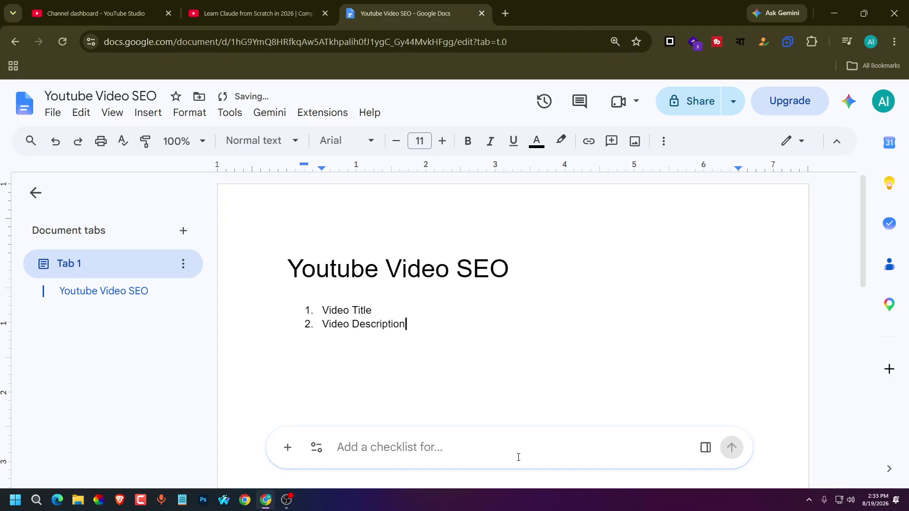
# Add "Video Keyword" and "Hastag" as the third and fourth items of the numbered list
pyautogui.press('Return')
pyautogui.write('Video')
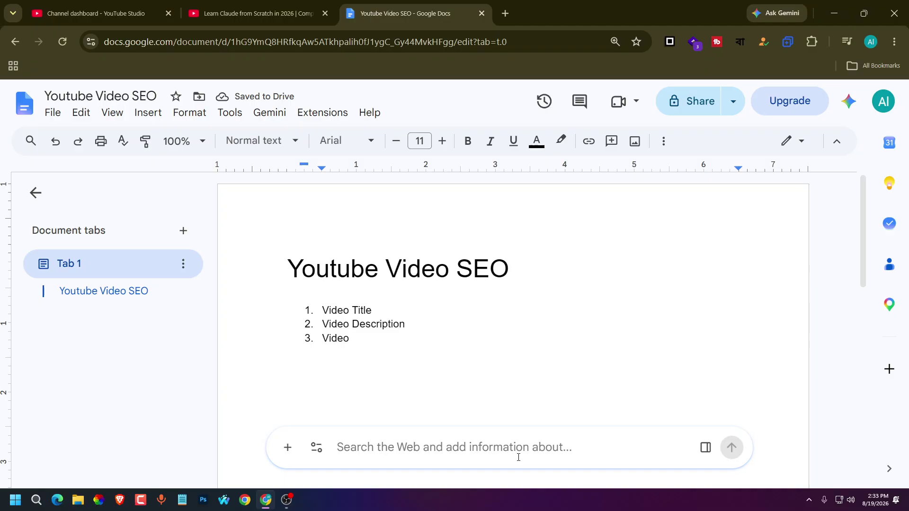
pyautogui.write('Keyword')
pyautogui.press('Return')
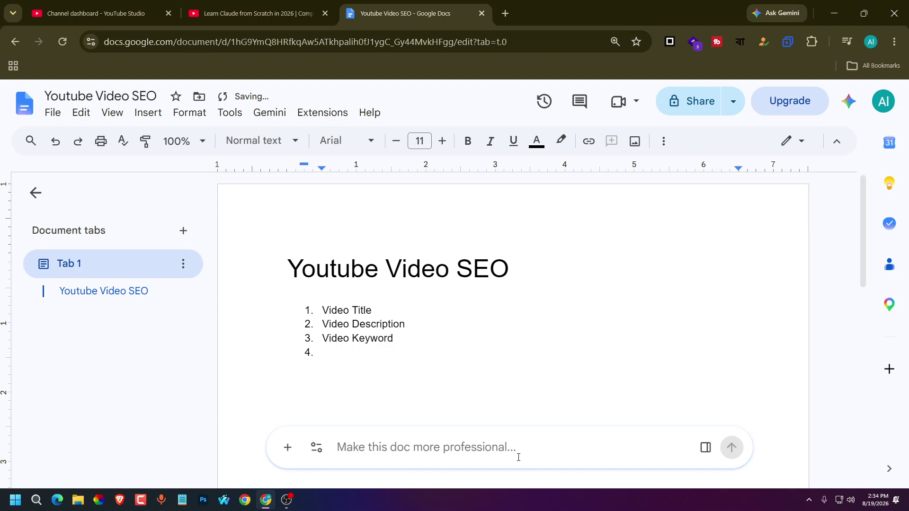
pyautogui.write('Hastag')
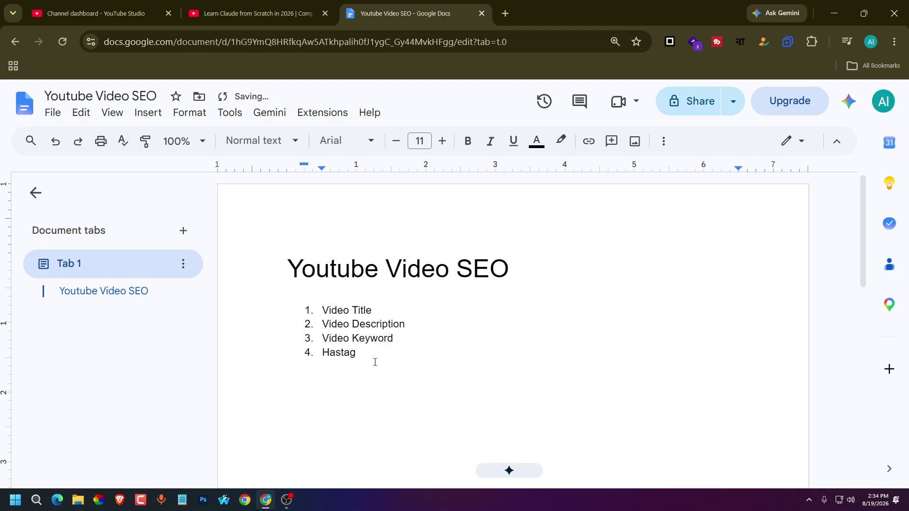
# Add "Video Thumbnail" as the fifth item of the numbered list
pyautogui.press('Return')
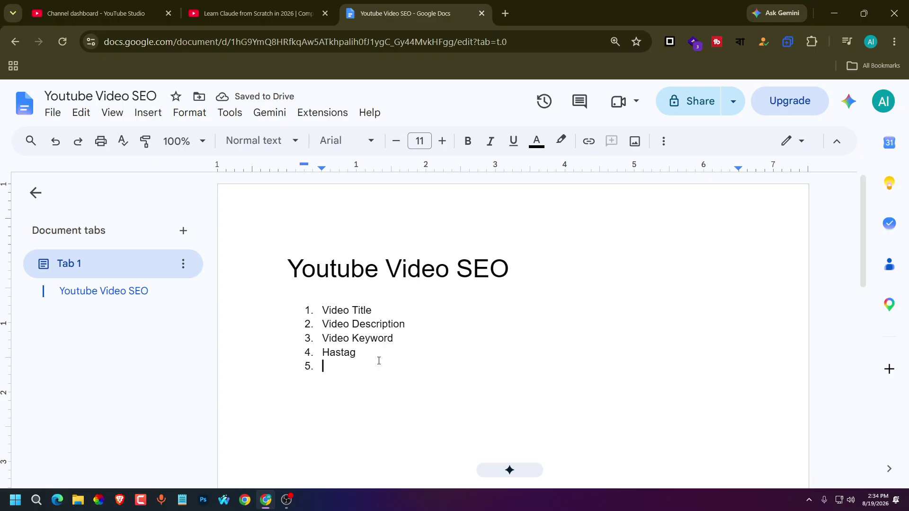
pyautogui.write('Vodeo')
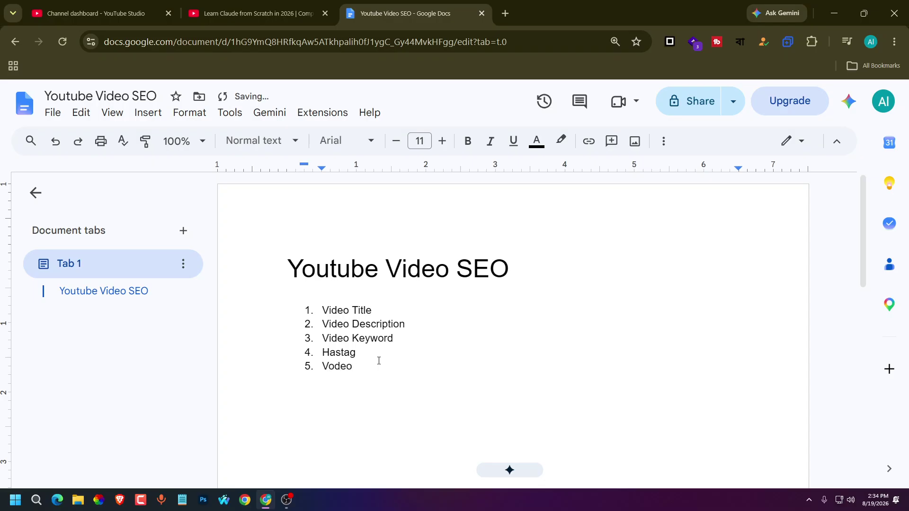
pyautogui.doubleClick(349, 369)
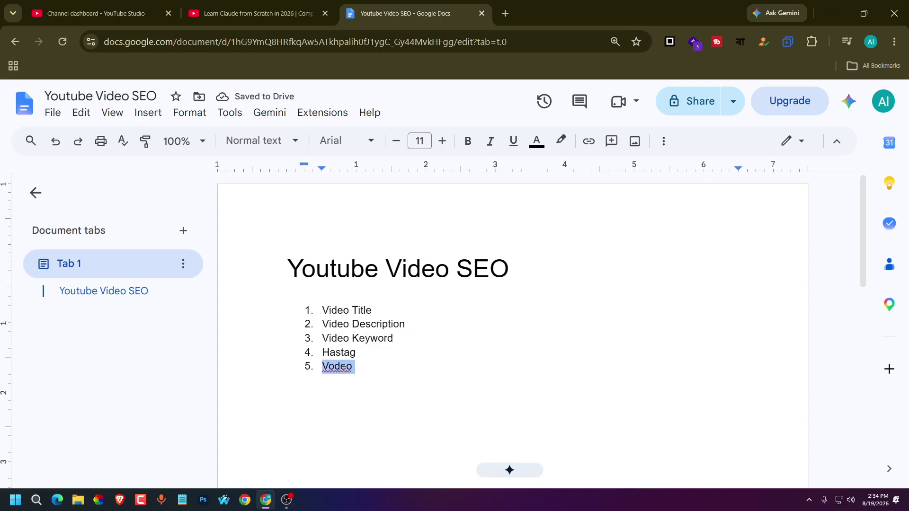
pyautogui.press('BackSpace')
pyautogui.write('Video')
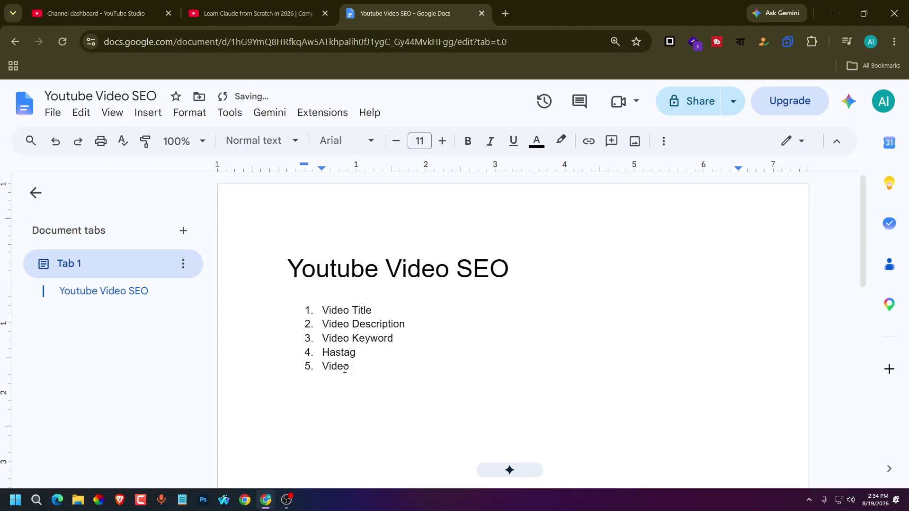
pyautogui.write(' Thumbnail')
# Put "Video" in front of the fourth list item and correct its spelling so it reads "Video Hashtag"
pyautogui.click(323, 353)
pyautogui.write('Video')
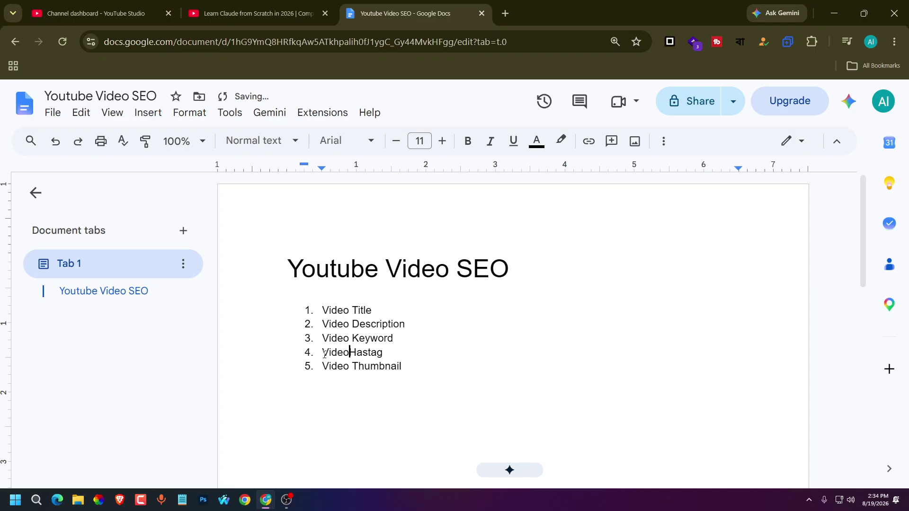
pyautogui.moveTo(412, 365); pyautogui.dragTo(290, 296)
pyautogui.click(367, 353)
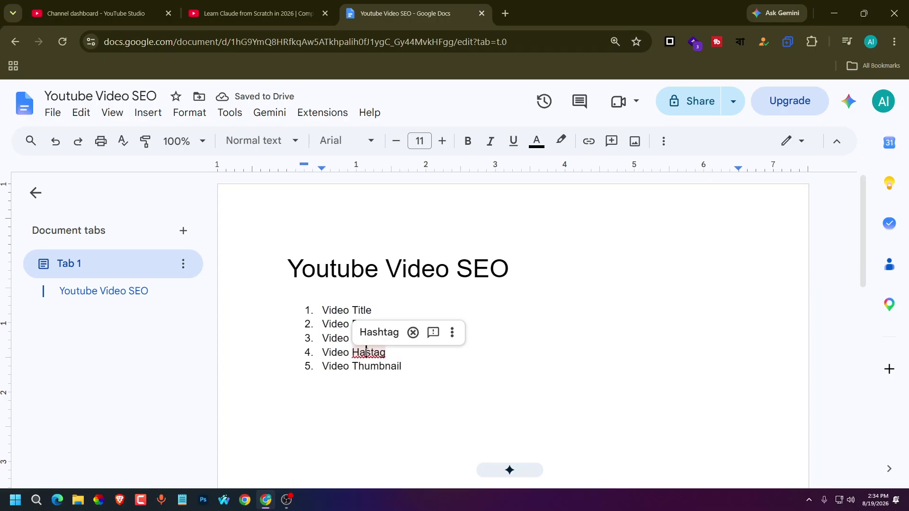
pyautogui.click(377, 329)
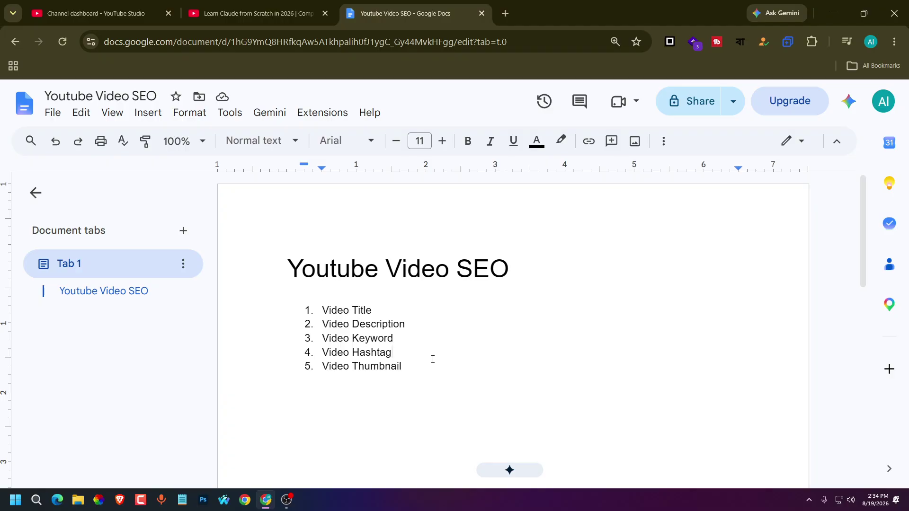
# End the "Video Title" item with a period and insert several blank lines between it and "Video Description"
pyautogui.click(385, 310)
pyautogui.write('.')
pyautogui.press('Return')
pyautogui.press('Return')
pyautogui.press('Return')
pyautogui.press('Return')
pyautogui.press('Return')
pyautogui.press('Return')
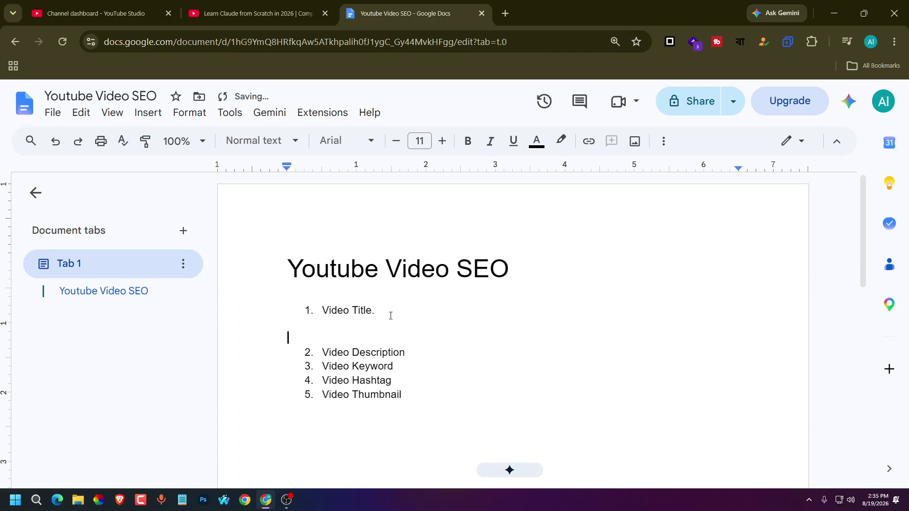
# Write "Topic: Canva youtube logo design." in the space under "Video Title." and add an extra blank line after it
pyautogui.click(321, 337)
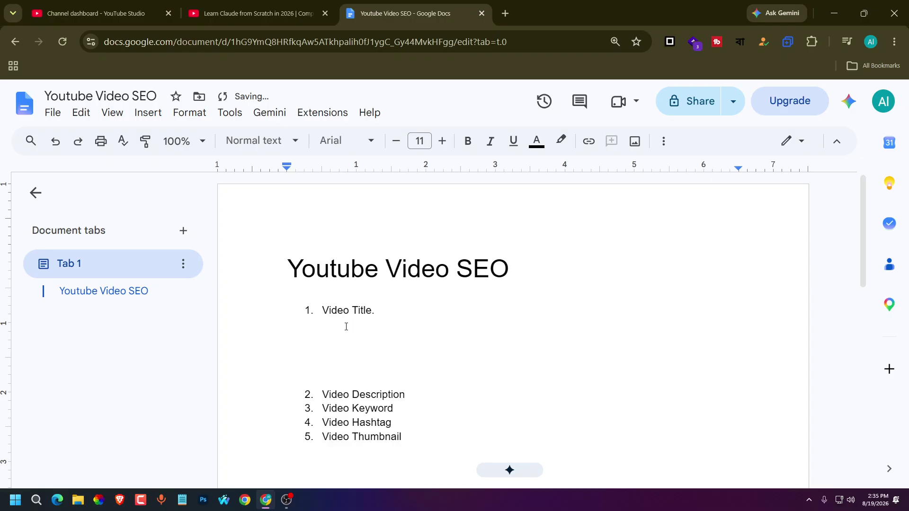
pyautogui.click(341, 326)
pyautogui.press('Return')
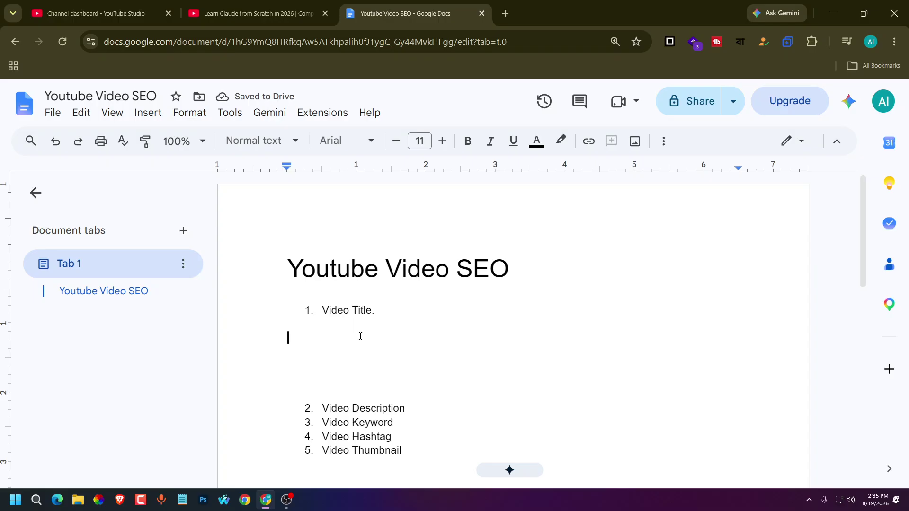
pyautogui.write('top')
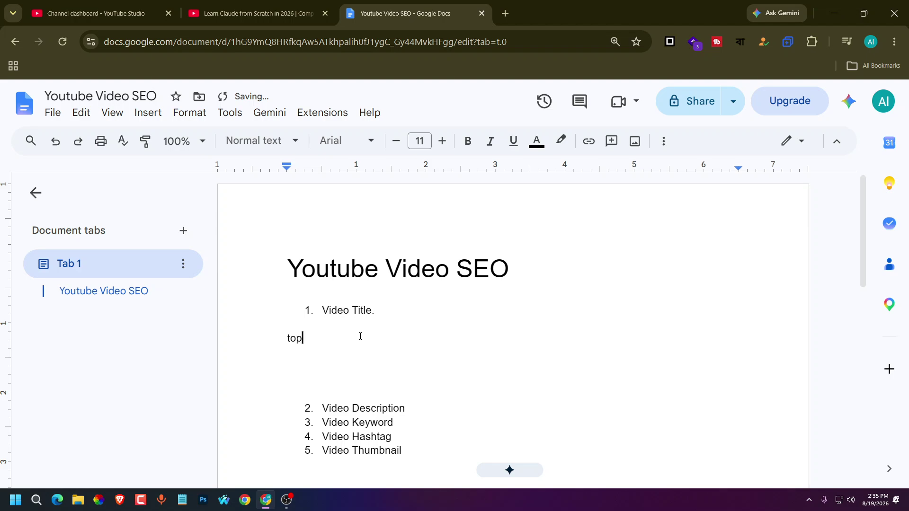
pyautogui.write('ic: Canva youtube ')
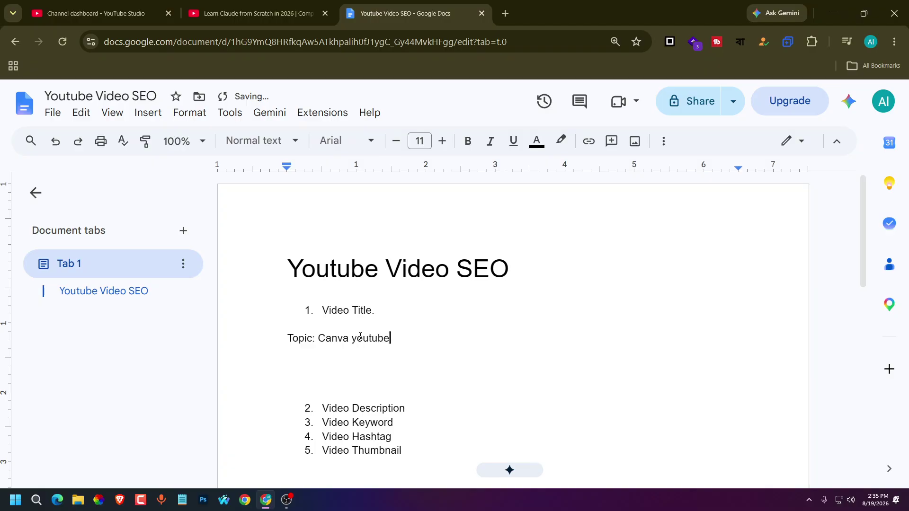
pyautogui.write('logo design.')
pyautogui.moveTo(453, 338); pyautogui.dragTo(322, 339)
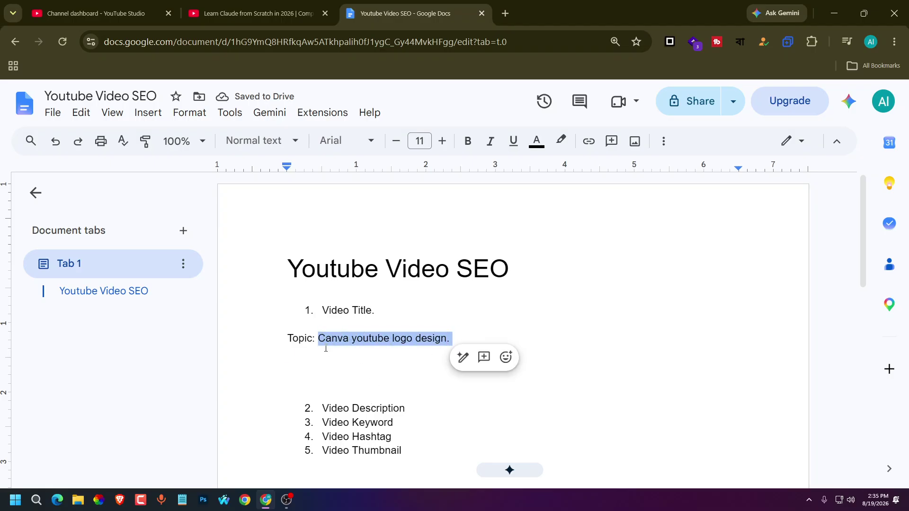
pyautogui.click(360, 376)
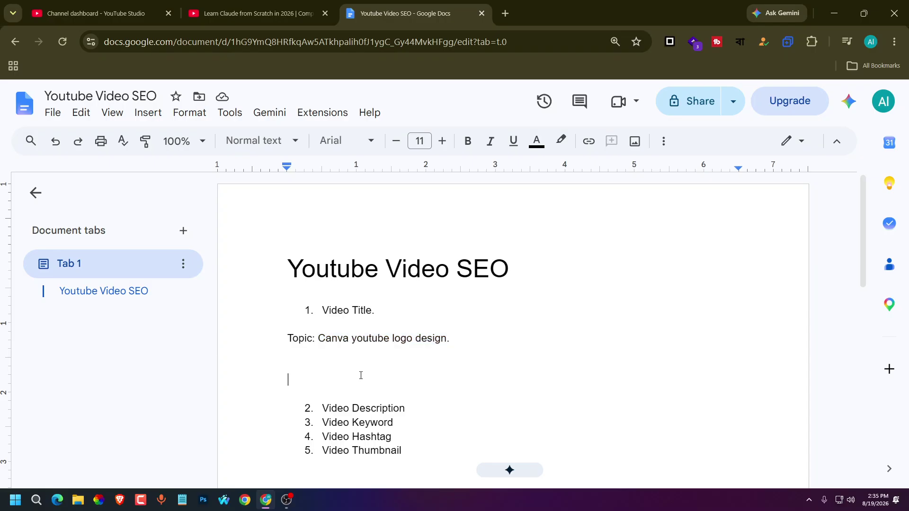
pyautogui.click(458, 342)
pyautogui.press('Return')
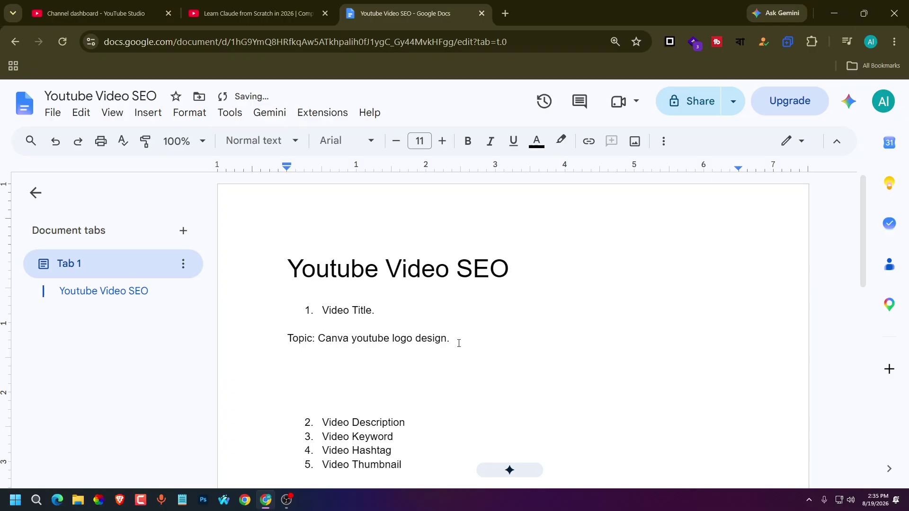
# Open ChatGPT in a new browser tab and collapse its sidebar
pyautogui.click(504, 14)
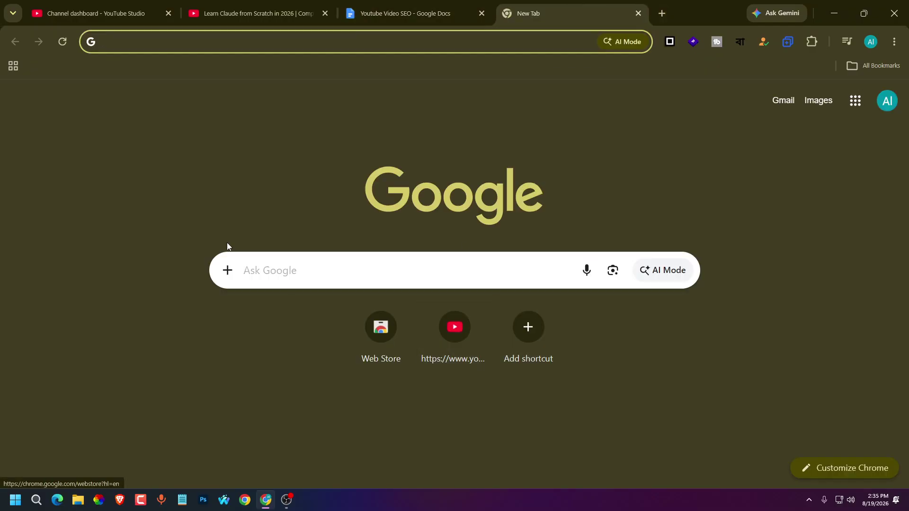
pyautogui.write('cha')
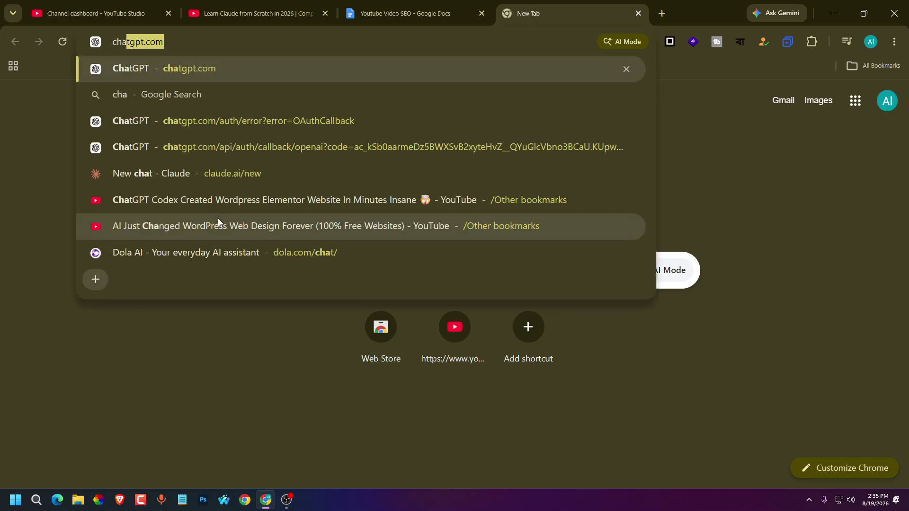
pyautogui.press('Return')
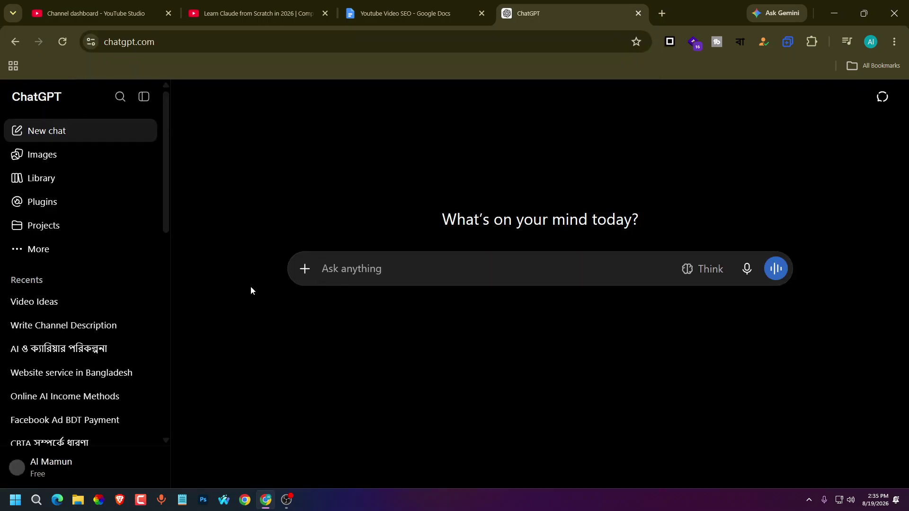
pyautogui.click(144, 96)
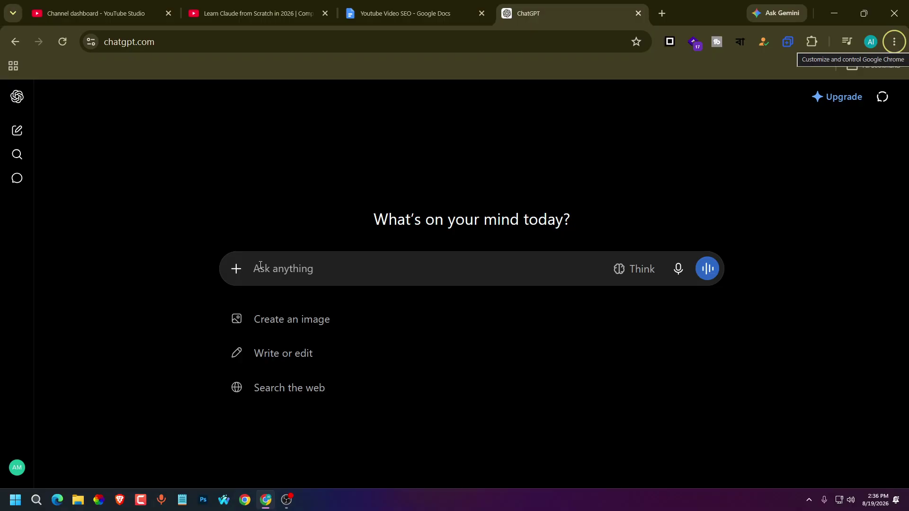
# Begin a ChatGPT prompt with "act as an good youtube SEO expert"
pyautogui.click(260, 265)
pyautogui.write('a')
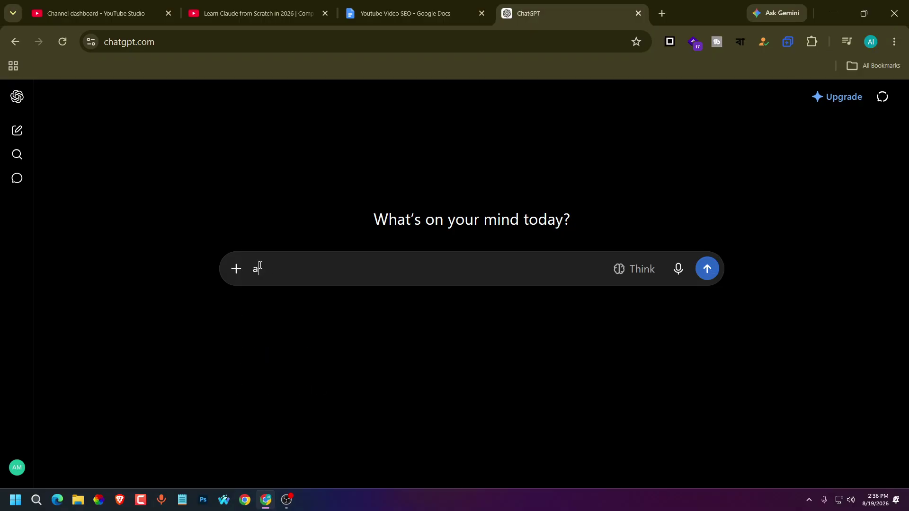
pyautogui.write('ct as a good seo')
pyautogui.press('BackSpace')
pyautogui.press('BackSpace')
pyautogui.press('BackSpace')
pyautogui.press('BackSpace')
pyautogui.press('BackSpace')
pyautogui.press('BackSpace')
pyautogui.press('BackSpace')
pyautogui.press('BackSpace')
pyautogui.write('n good youtube SEO expert')
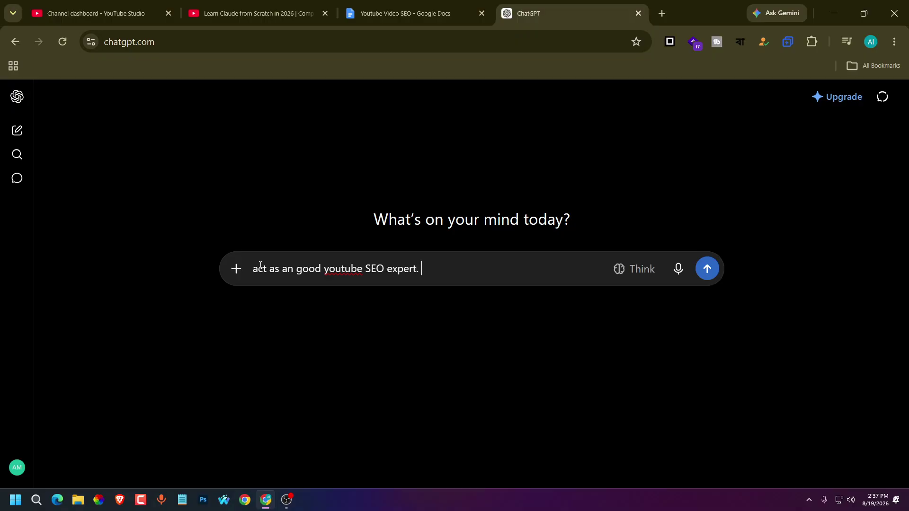
# Complete the prompt with "I need your help for youtube video seo." and send it to ChatGPT
pyautogui.write('. I need your help for S')
pyautogui.press('BackSpace')
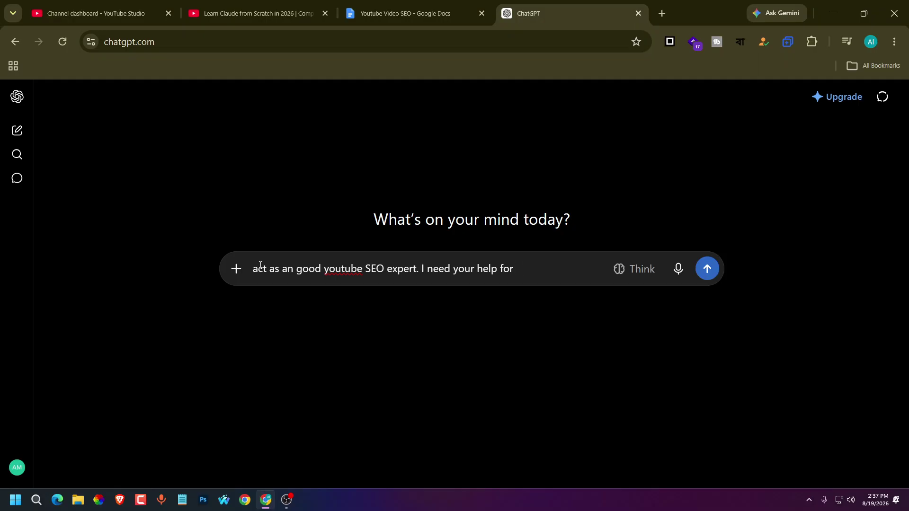
pyautogui.write('youtube video seo')
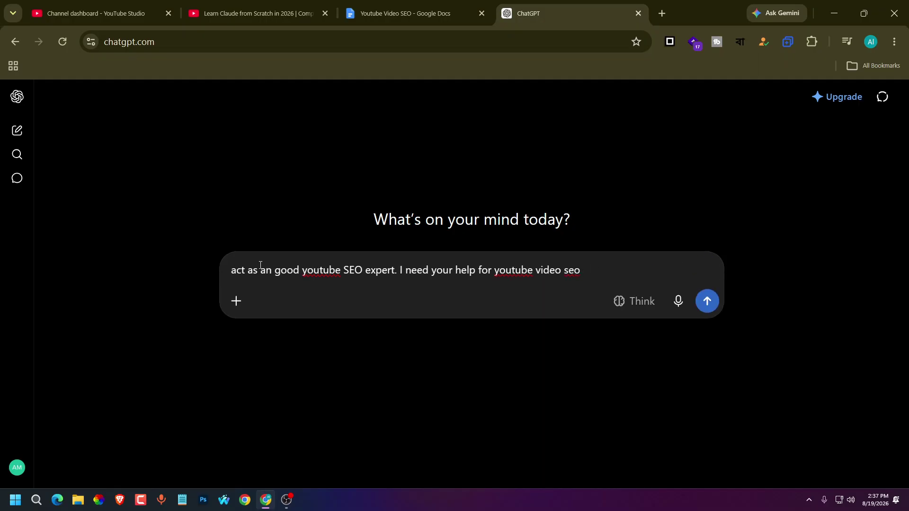
pyautogui.write('.')
pyautogui.press('Return')
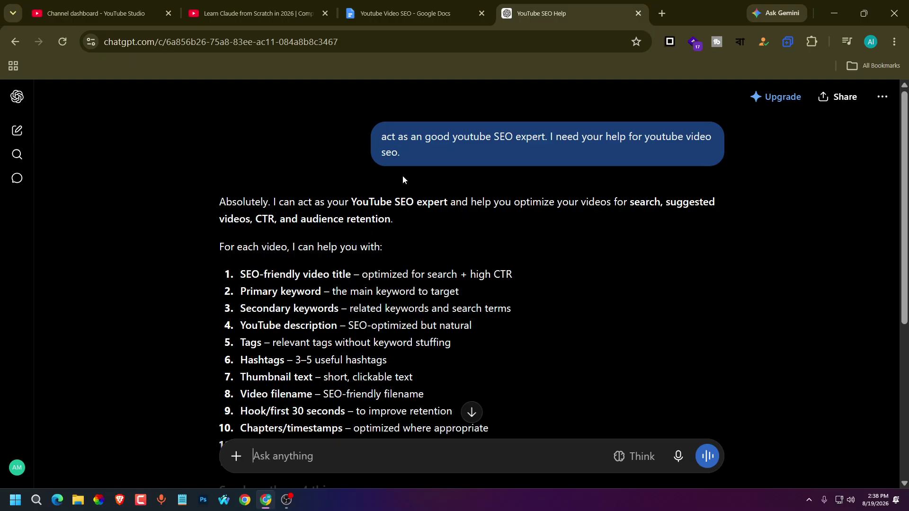
pyautogui.moveTo(407, 150); pyautogui.dragTo(370, 143)
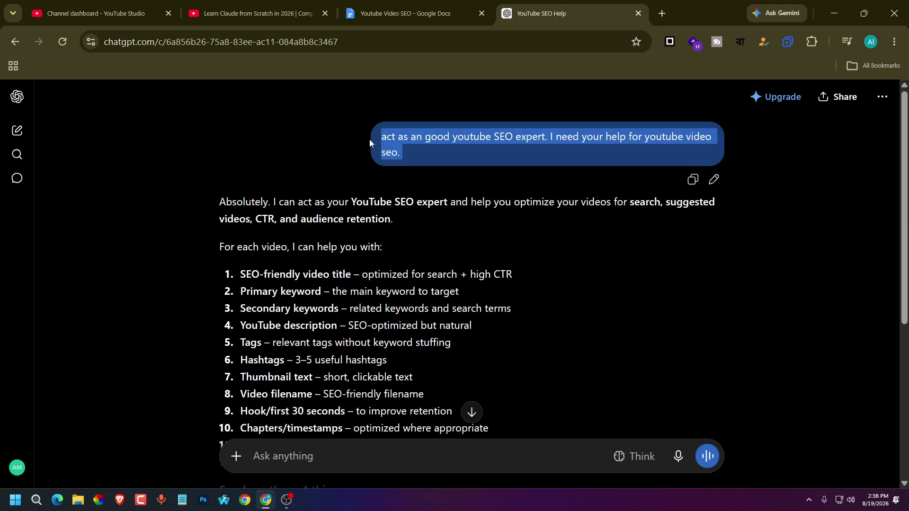
pyautogui.click(410, 155)
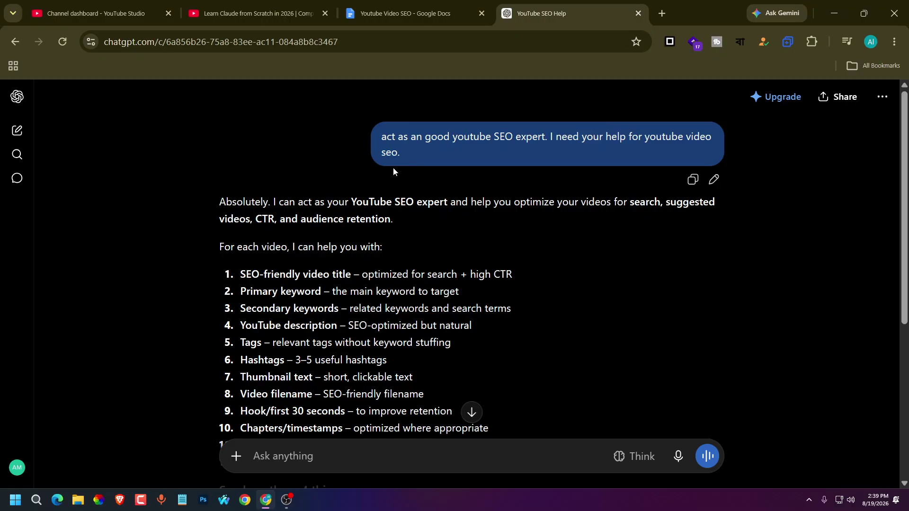
pyautogui.scroll(-5, 389, 236)
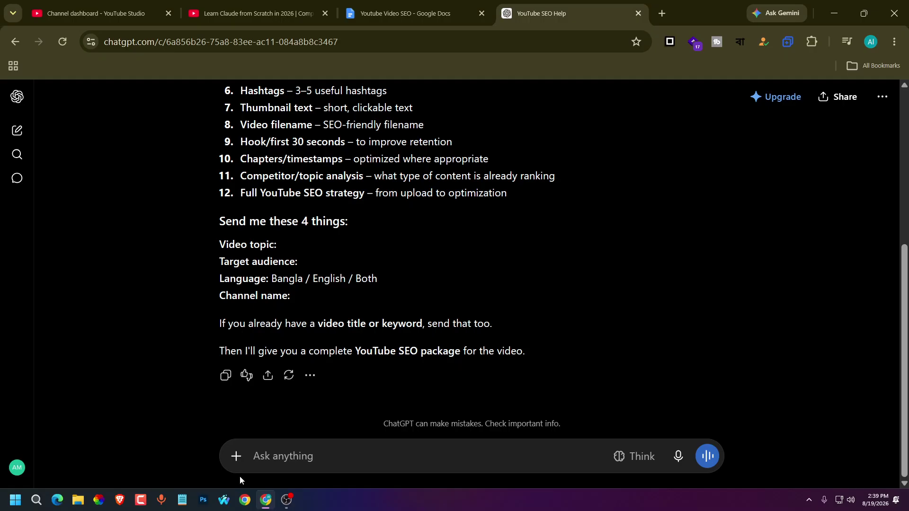
# Switch to the Google Docs document and copy "Canva youtube logo design." from the topic line
pyautogui.click(402, 13)
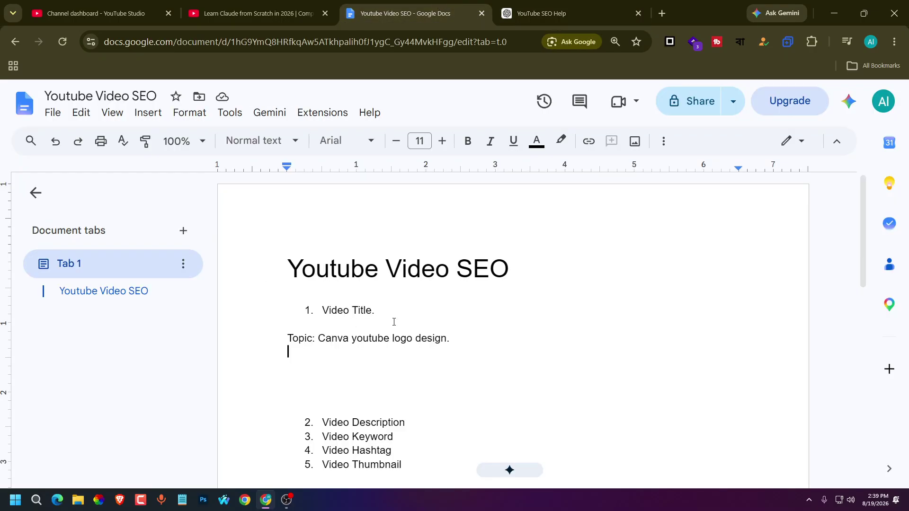
pyautogui.moveTo(452, 338); pyautogui.dragTo(318, 337)
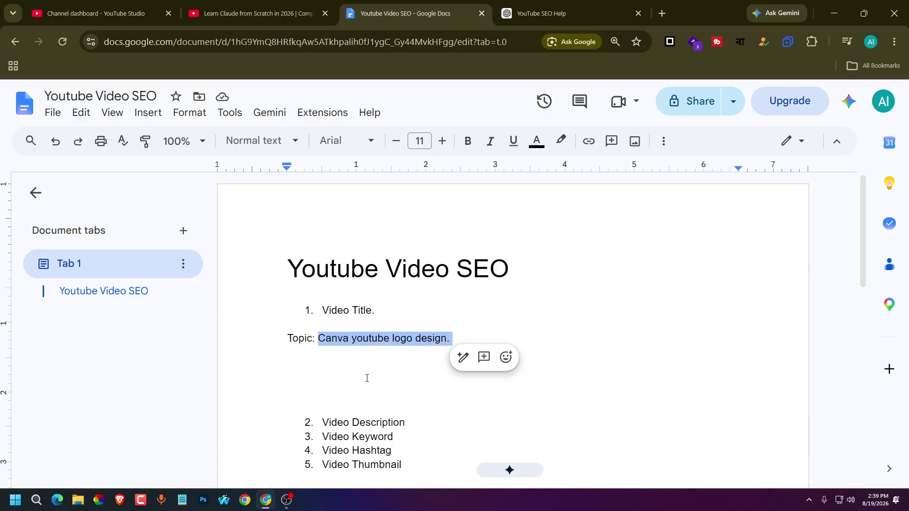
pyautogui.click(355, 365)
pyautogui.moveTo(318, 337); pyautogui.dragTo(454, 336)
pyautogui.hotkey('ctrl', 'c')
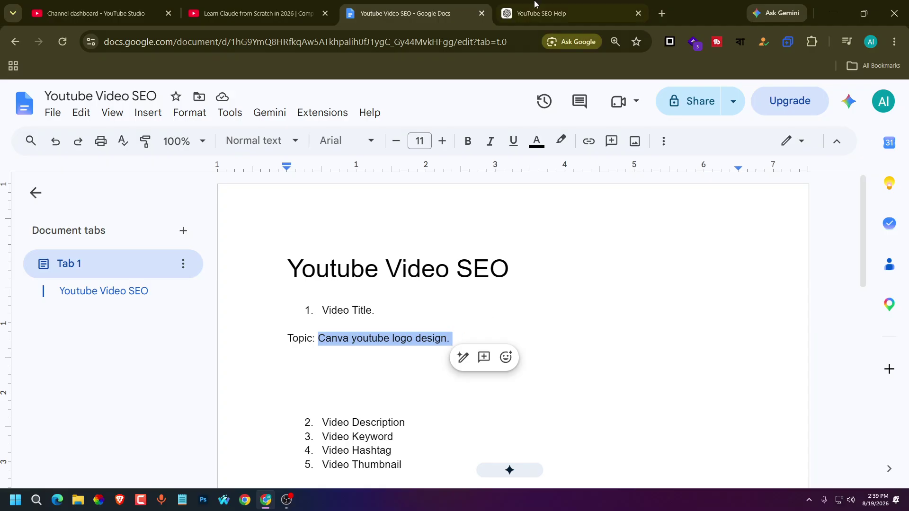
# Return to ChatGPT, write "this is my video topic:" in the message box and paste the copied topic in front of it
pyautogui.click(539, 14)
pyautogui.click(272, 455)
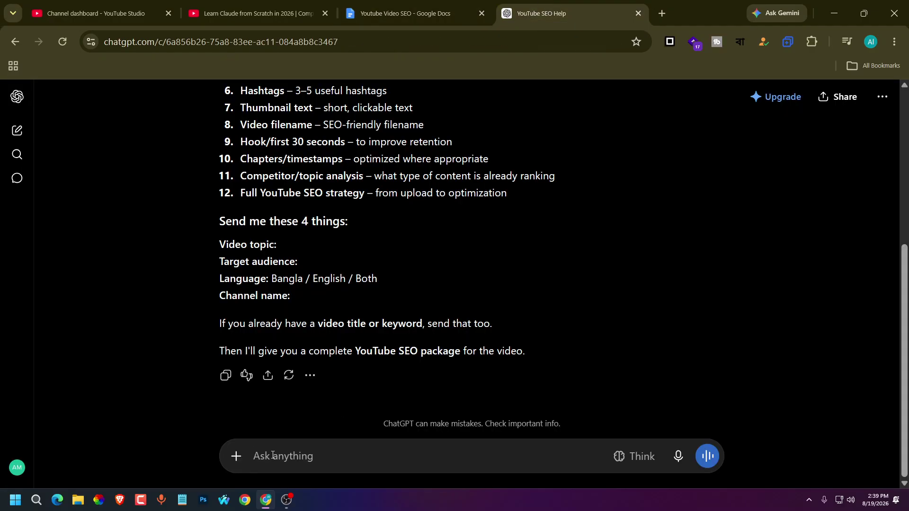
pyautogui.write('this is my video ')
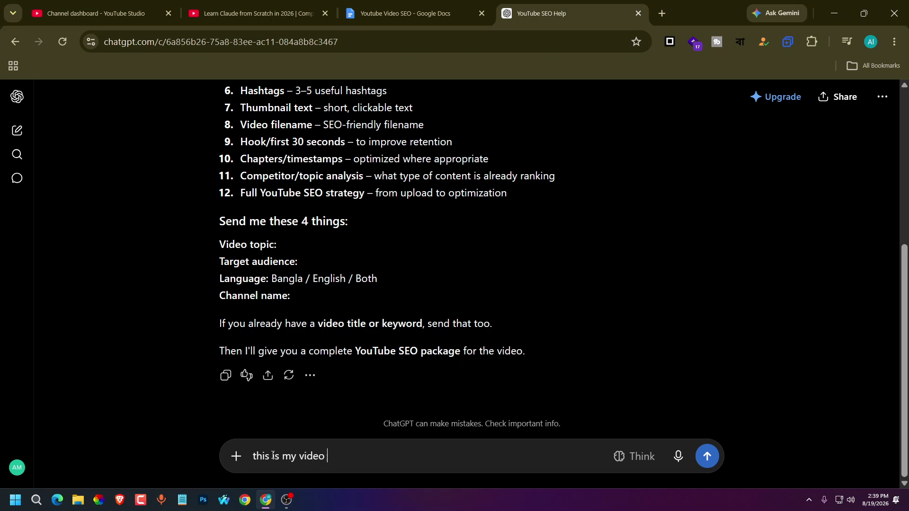
pyautogui.write('topic:')
pyautogui.hotkey('ctrl', 'v')
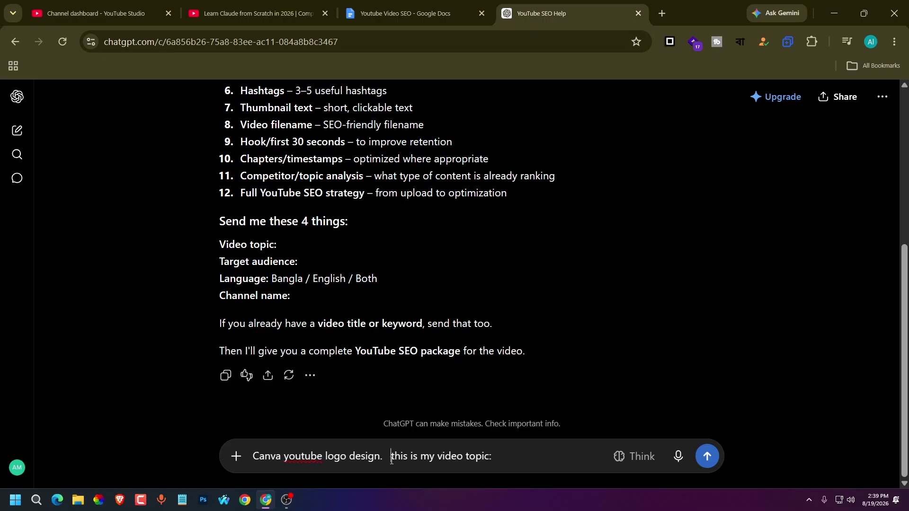
# Fix the message's spacing and punctuation so it reads "'Canva youtube logo design': this is my video topic."
pyautogui.press('BackSpace')
pyautogui.press('BackSpace')
pyautogui.press('BackSpace')
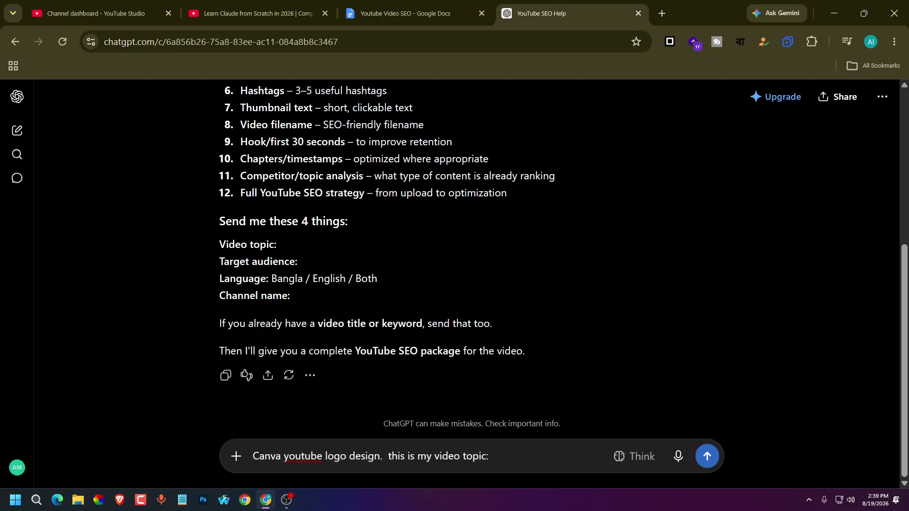
pyautogui.press('BackSpace')
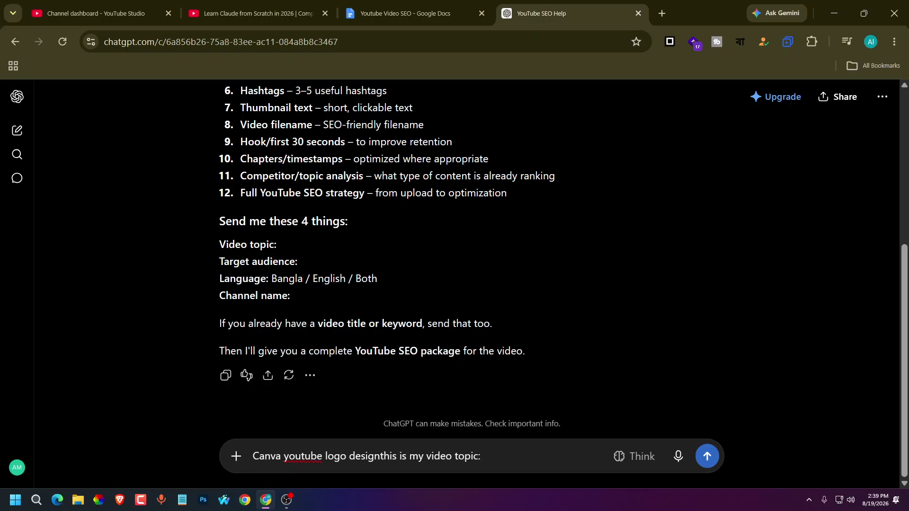
pyautogui.write(':')
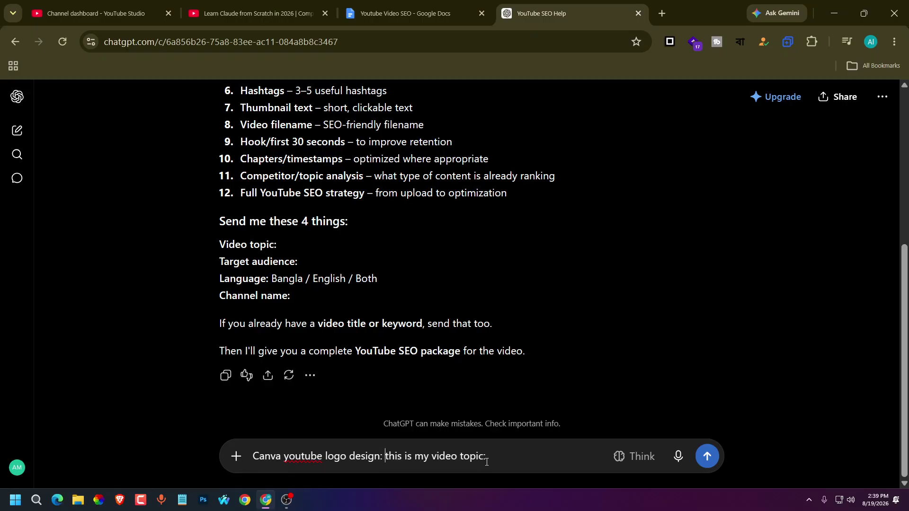
pyautogui.press('Left')
pyautogui.press('Left')
pyautogui.write("'")
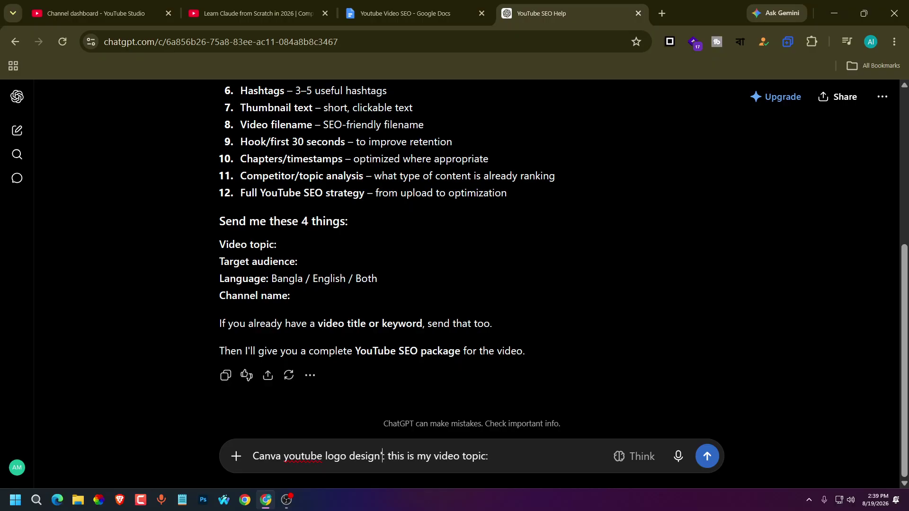
pyautogui.click(255, 456)
pyautogui.write("'")
pyautogui.click(493, 459)
pyautogui.write('.')
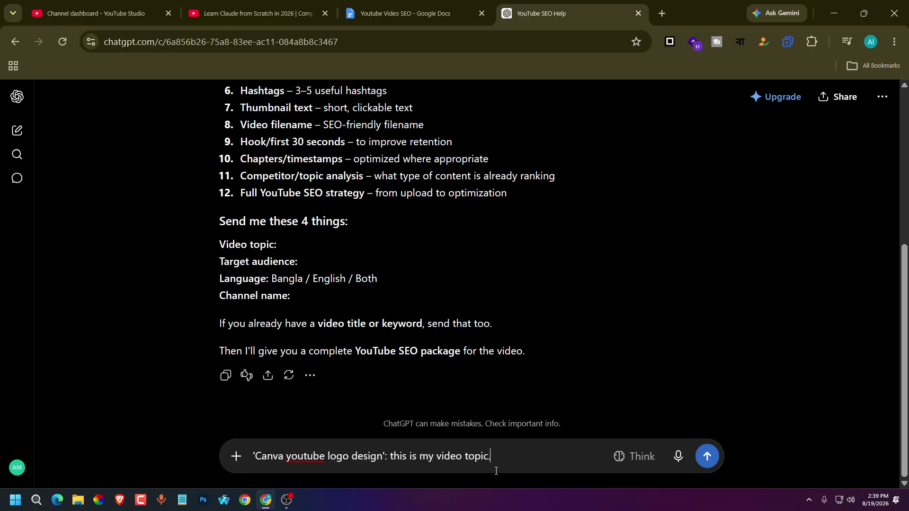
# Extend the message with ", give me a clickbait youtube video title." in place of the final period
pyautogui.write(', give me a')
pyautogui.write('clickbait')
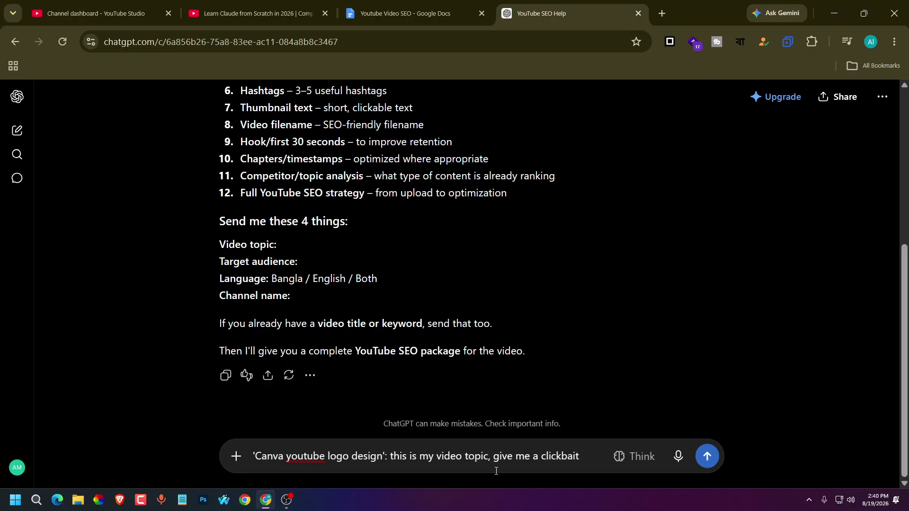
pyautogui.write(' youtube ')
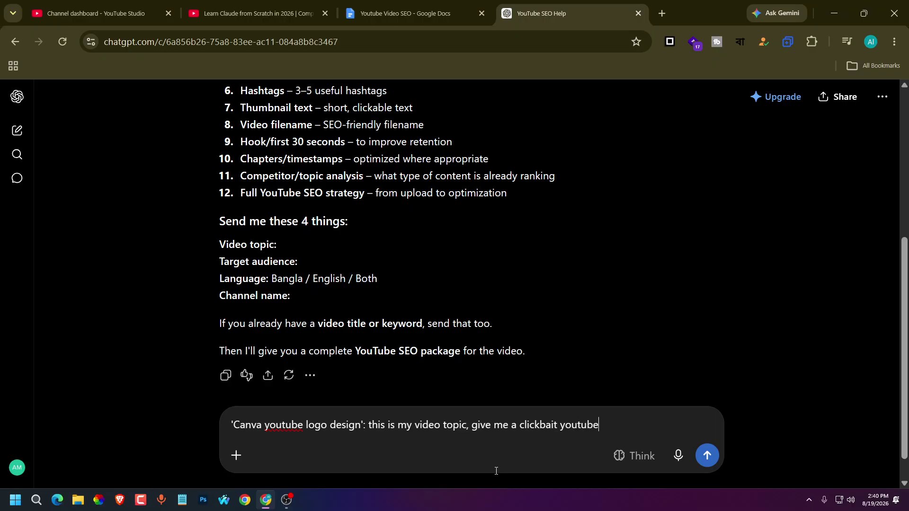
pyautogui.write('video title.')
pyautogui.moveTo(361, 426); pyautogui.dragTo(239, 429)
pyautogui.moveTo(366, 426); pyautogui.dragTo(467, 431)
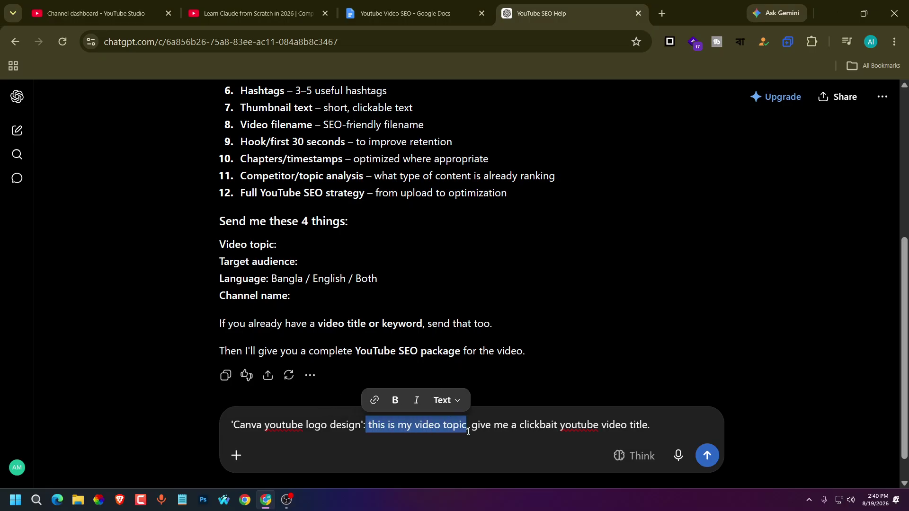
pyautogui.click(490, 432)
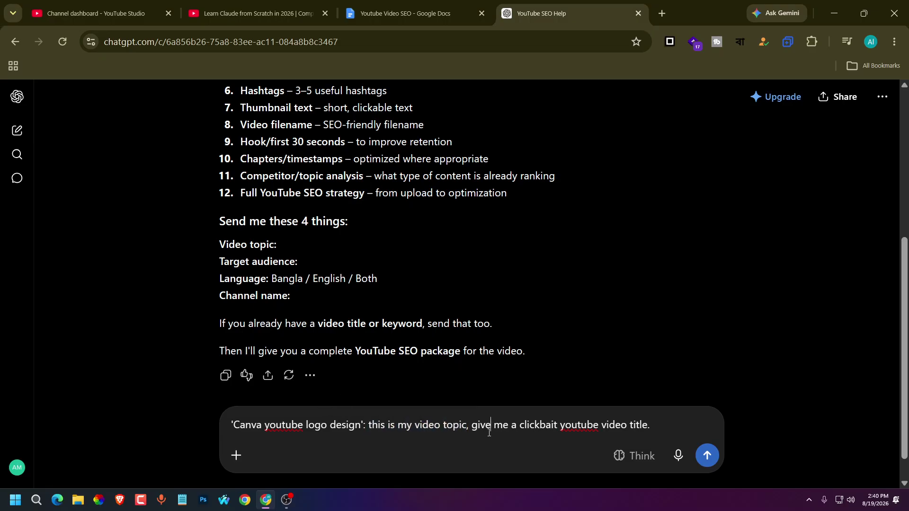
pyautogui.moveTo(473, 428); pyautogui.dragTo(516, 429)
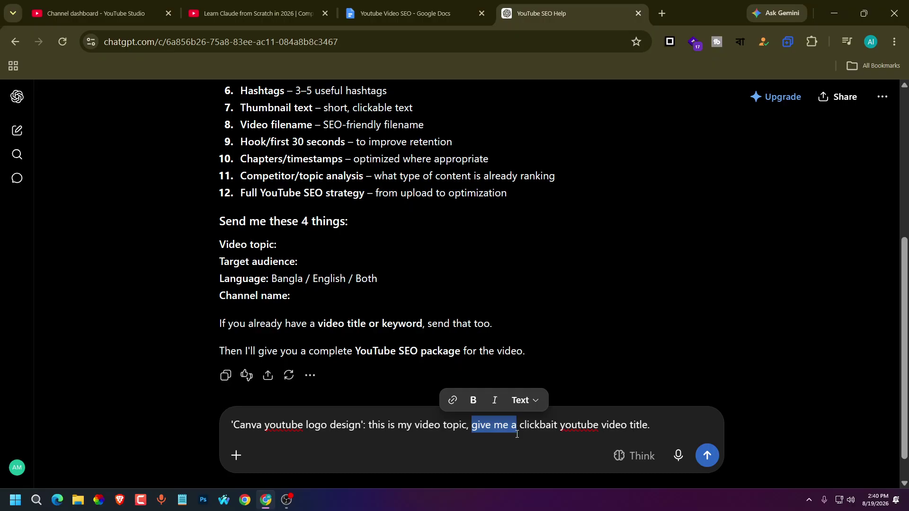
# Look at the titles of the open Claude tutorial and the suggested videos on YouTube as title examples
pyautogui.click(225, 4)
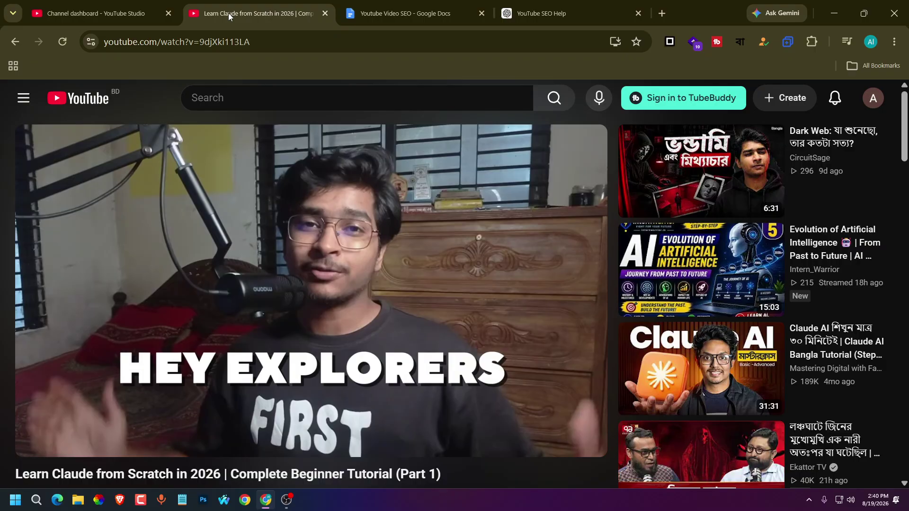
pyautogui.moveTo(821, 139)
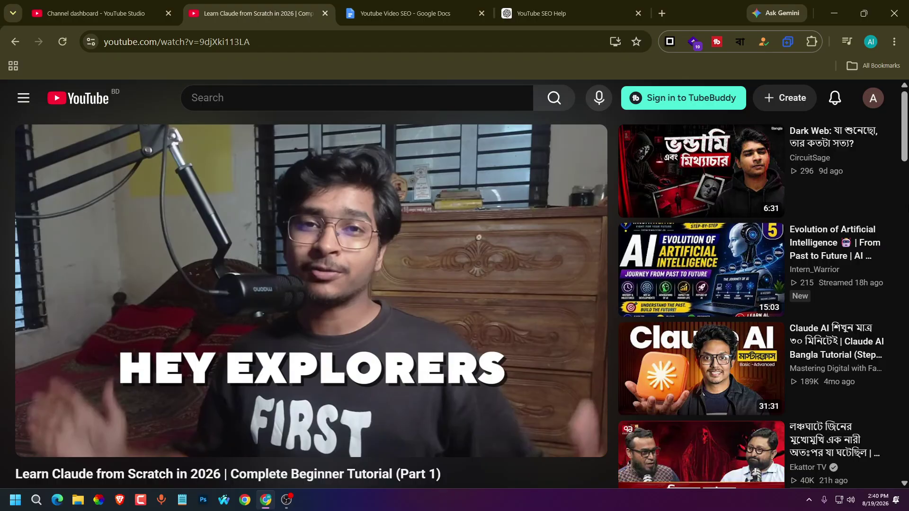
pyautogui.scroll(-2, 880, 308)
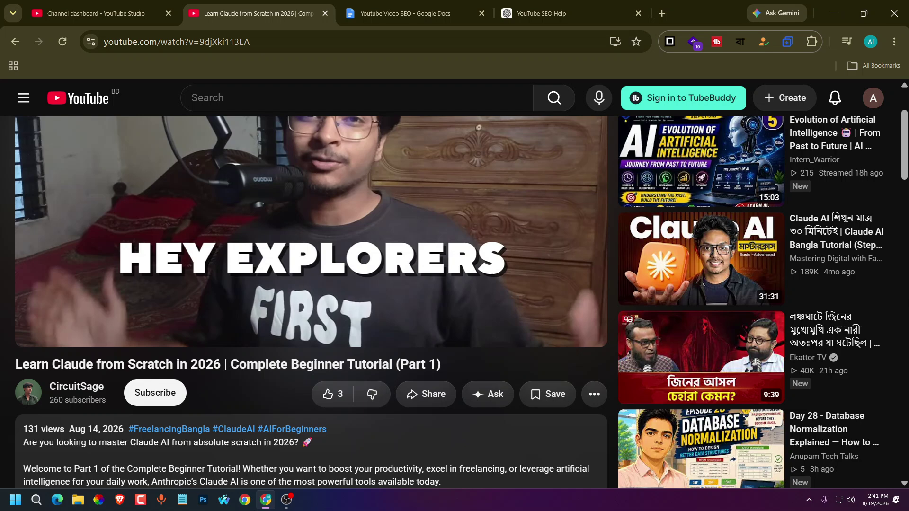
# Return to ChatGPT and send the request for a clickbait video title
pyautogui.click(541, 13)
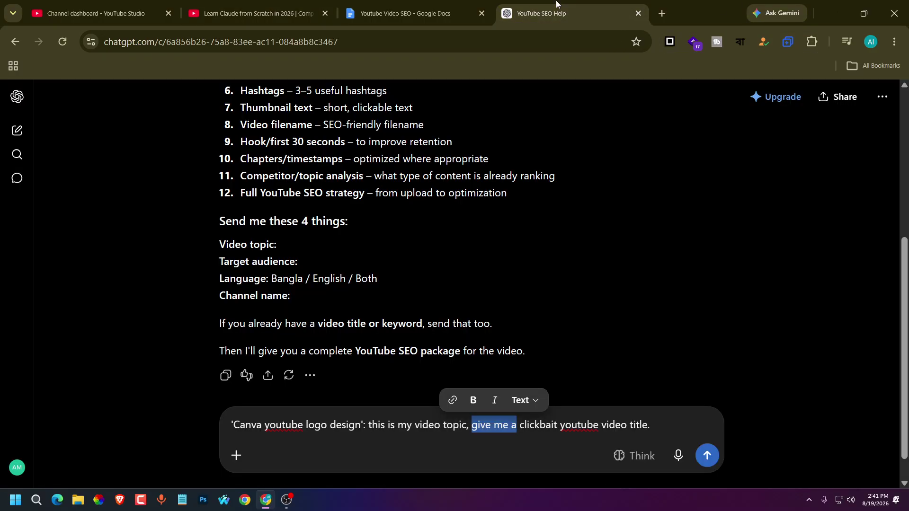
pyautogui.click(664, 425)
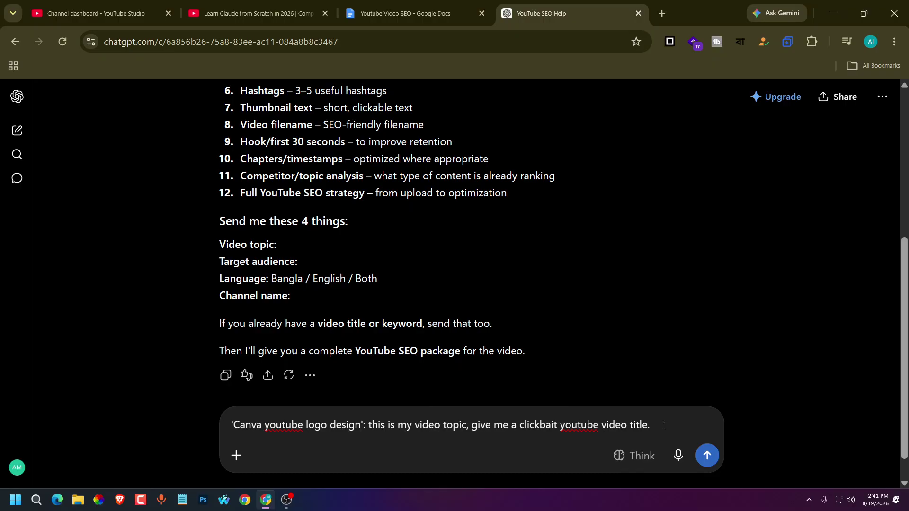
pyautogui.click(710, 465)
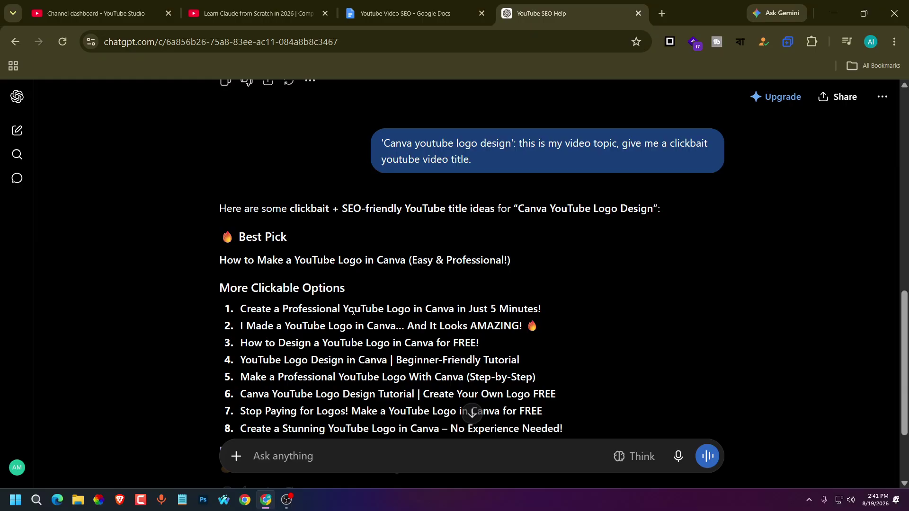
# Review ChatGPT's title suggestions, including the best pick, the more clickable options and the final recommendation
pyautogui.moveTo(219, 208); pyautogui.dragTo(561, 209)
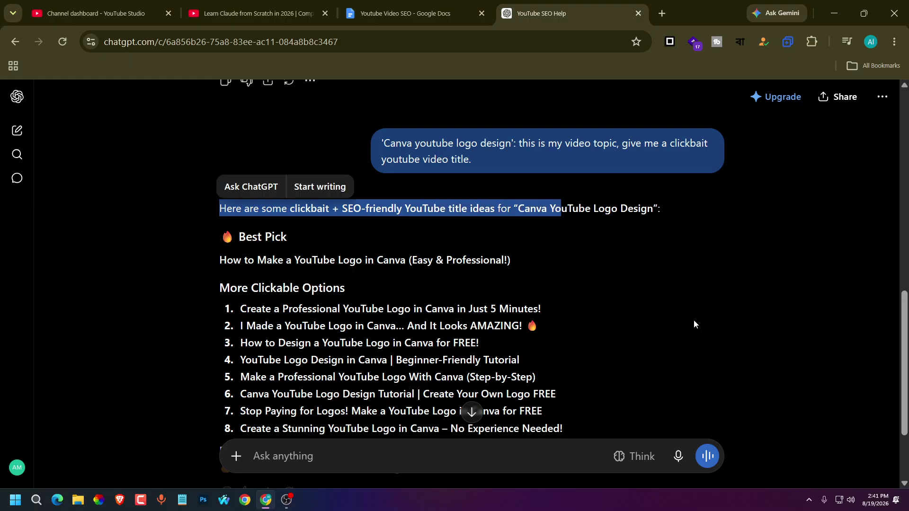
pyautogui.click(677, 308)
pyautogui.moveTo(239, 237); pyautogui.dragTo(308, 234)
pyautogui.moveTo(210, 262); pyautogui.dragTo(512, 263)
pyautogui.click(290, 322)
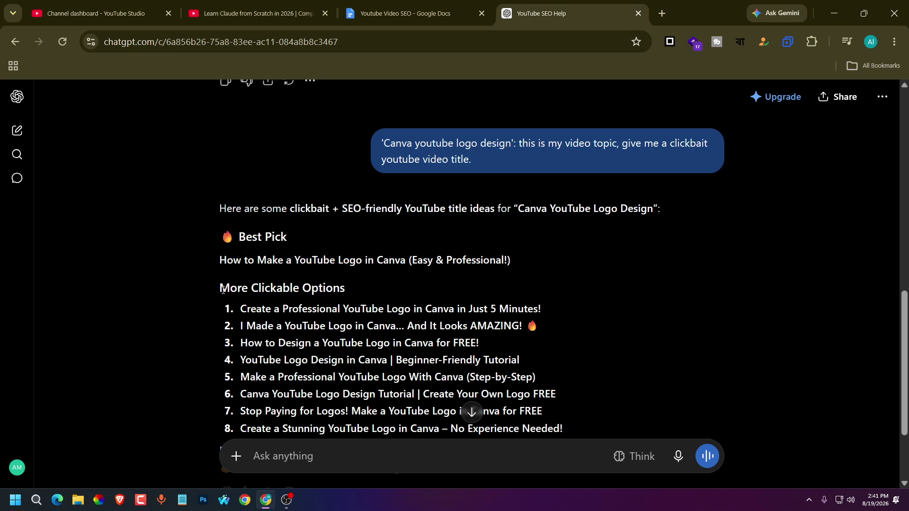
pyautogui.moveTo(219, 289); pyautogui.dragTo(290, 288)
pyautogui.scroll(-2, 293, 355)
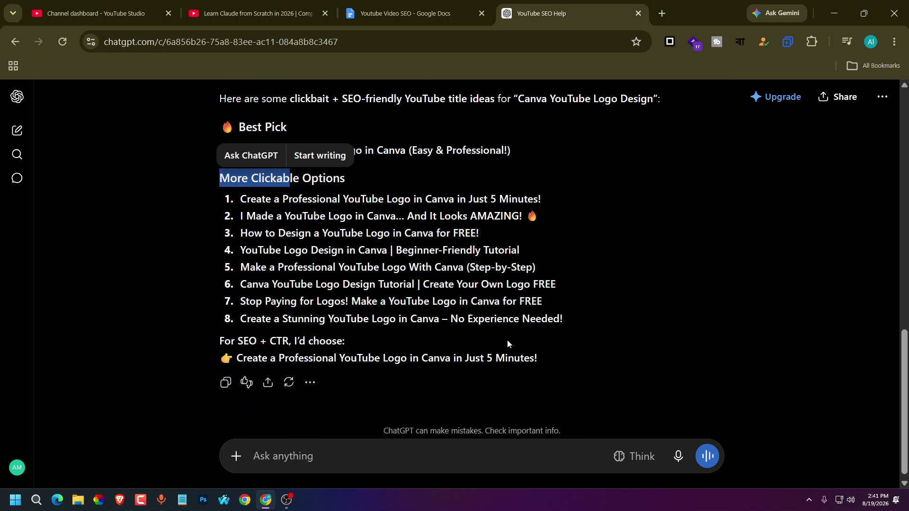
pyautogui.click(140, 367)
pyautogui.scroll(2, 140, 367)
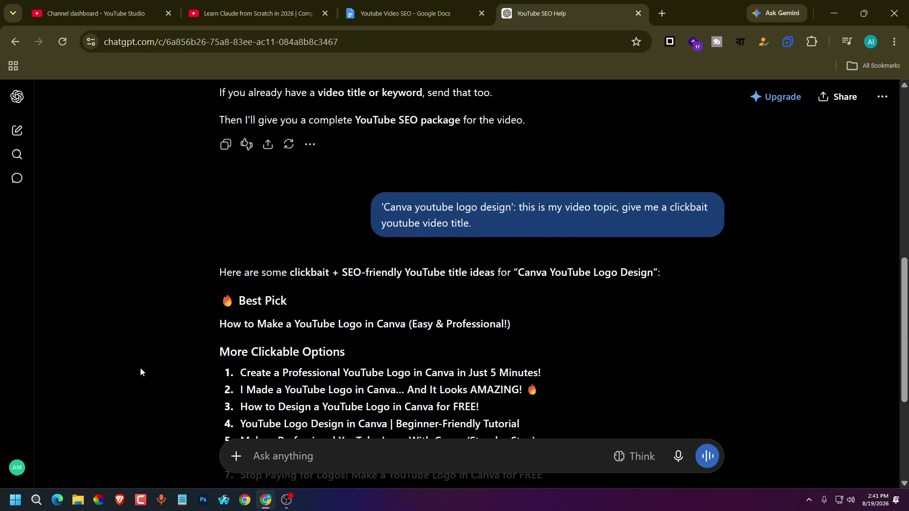
pyautogui.scroll(-2, 156, 279)
pyautogui.scroll(2, 171, 188)
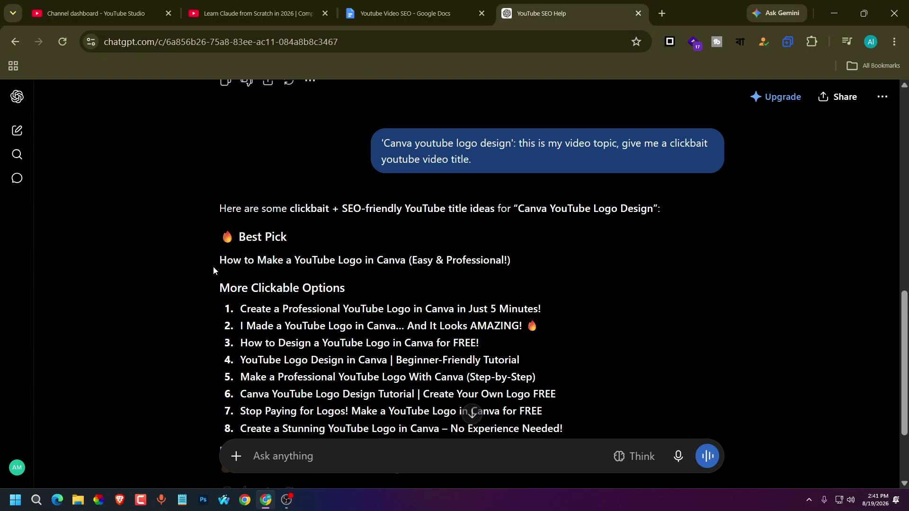
# Copy ChatGPT's best-pick title, "How to Make a YouTube Logo in Canva (Easy & Professional!)", and paste it below the topic line in the Google Docs document
pyautogui.moveTo(219, 260); pyautogui.dragTo(512, 250)
pyautogui.hotkey('ctrl', 'c')
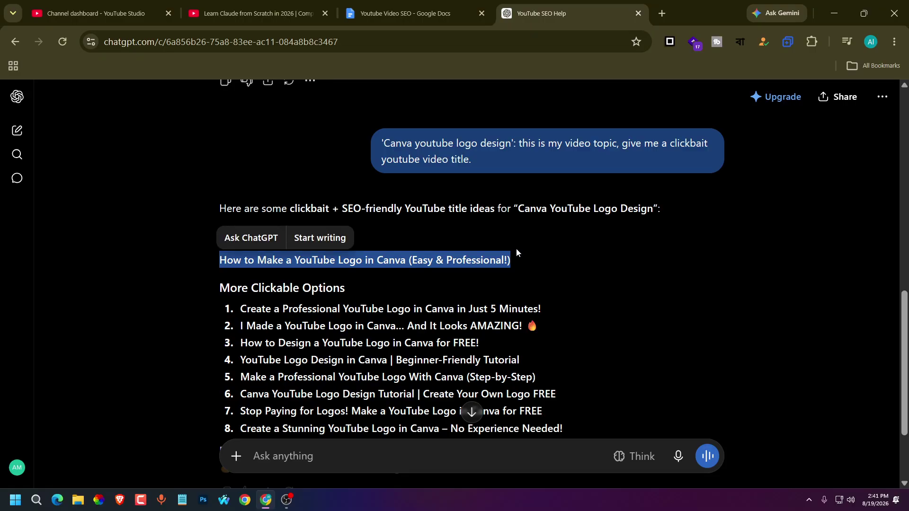
pyautogui.click(402, 13)
pyautogui.click(319, 387)
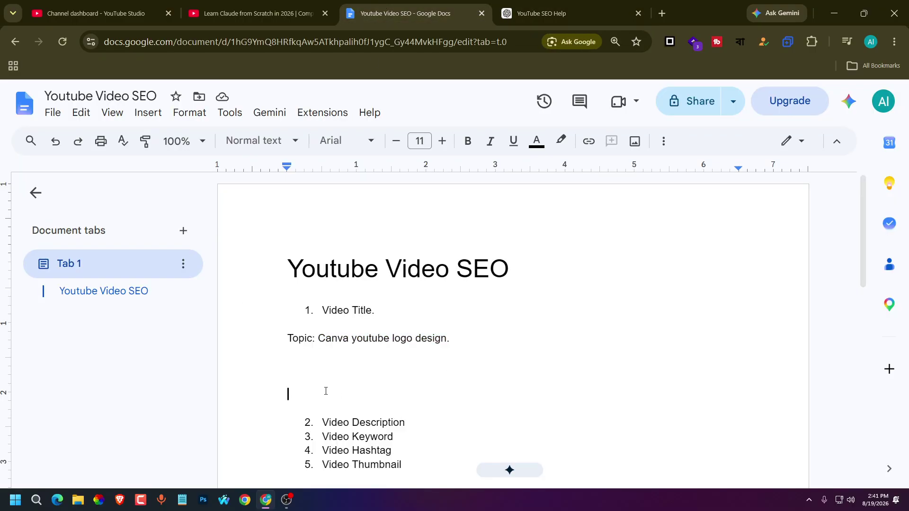
pyautogui.click(321, 367)
pyautogui.hotkey('ctrl', 'v')
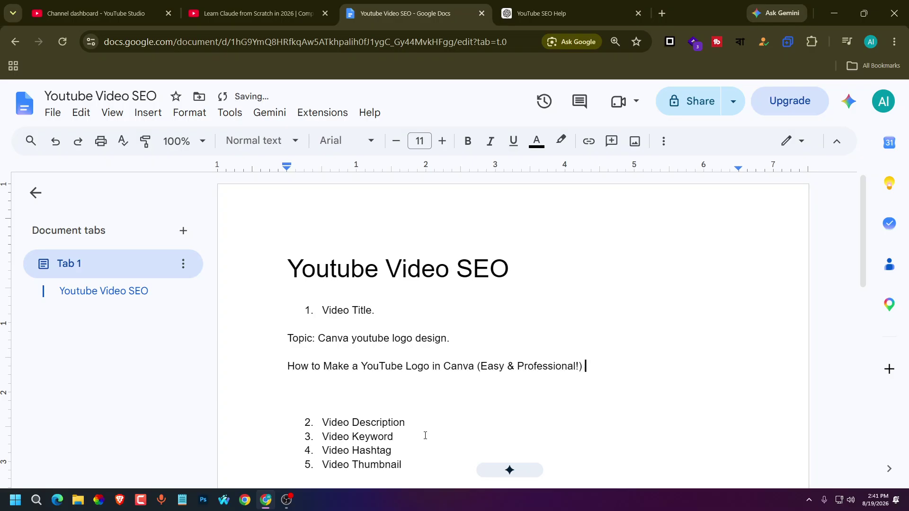
# Prefix the pasted title line with the label "Title: "
pyautogui.click(285, 368)
pyautogui.write('Title')
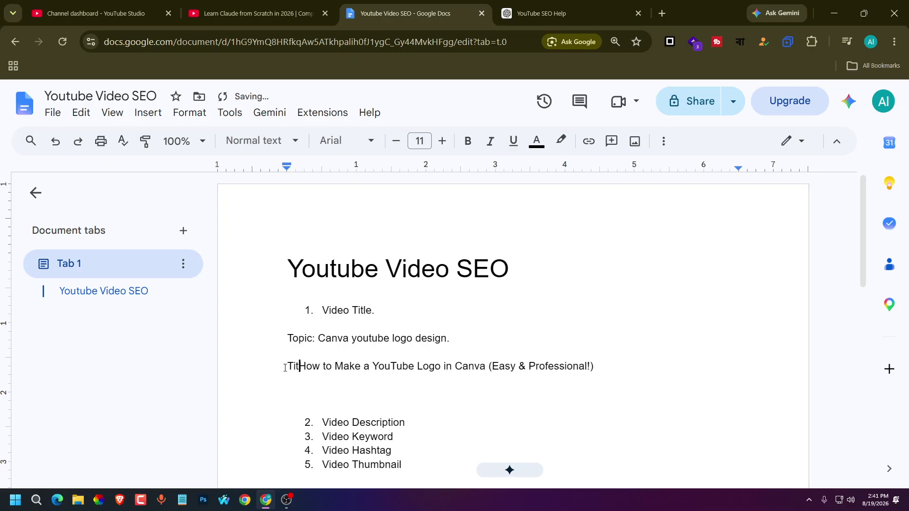
pyautogui.write(':')
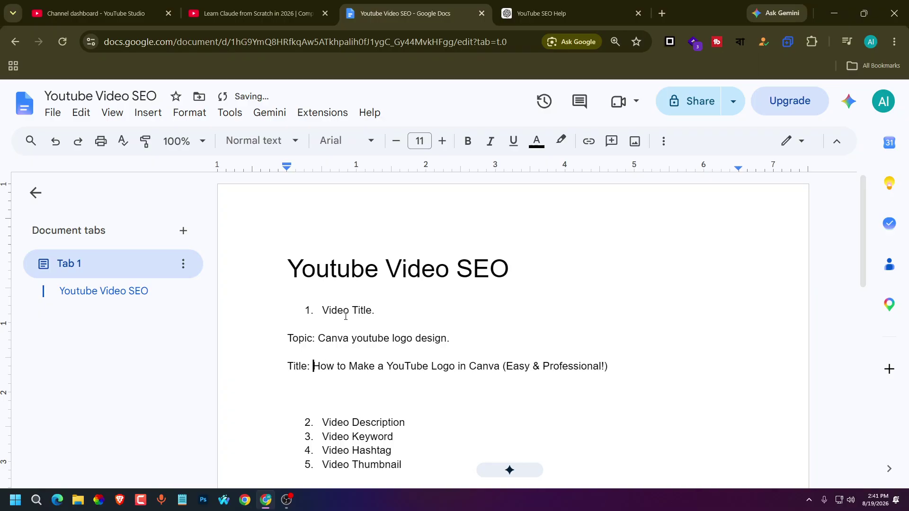
# Delete the topic line above the title and the extra blank lines before Video Description
pyautogui.moveTo(452, 338); pyautogui.dragTo(245, 340)
pyautogui.press('BackSpace')
pyautogui.press('BackSpace')
pyautogui.press('BackSpace')
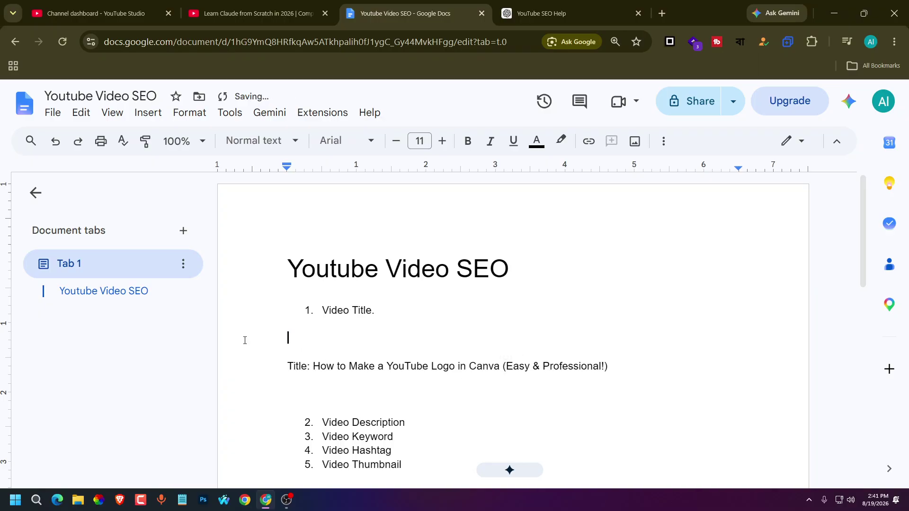
pyautogui.click(273, 341)
pyautogui.click(655, 337)
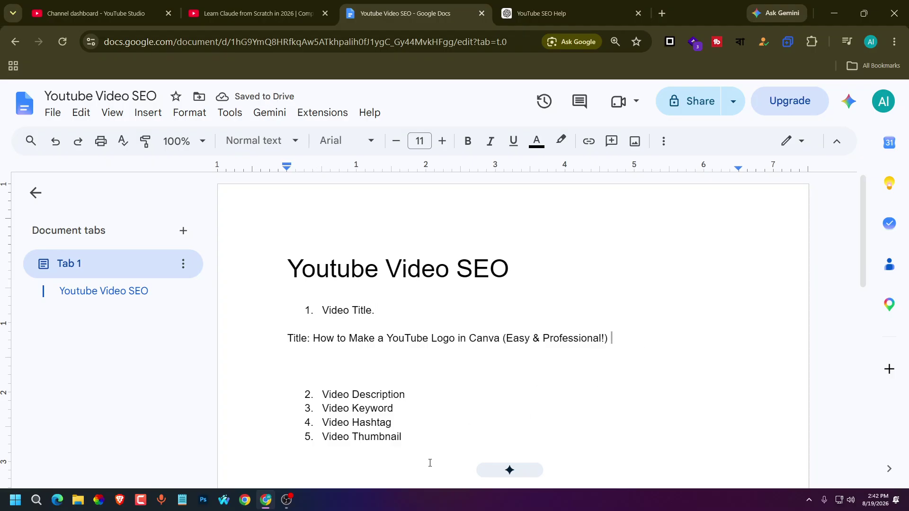
pyautogui.click(303, 381)
pyautogui.press('BackSpace')
pyautogui.press('BackSpace')
# Return to ChatGPT and start a message with the copied title "How to Make a YouTube Logo in Canva (Easy & Professional!)" in single quotes
pyautogui.click(561, 4)
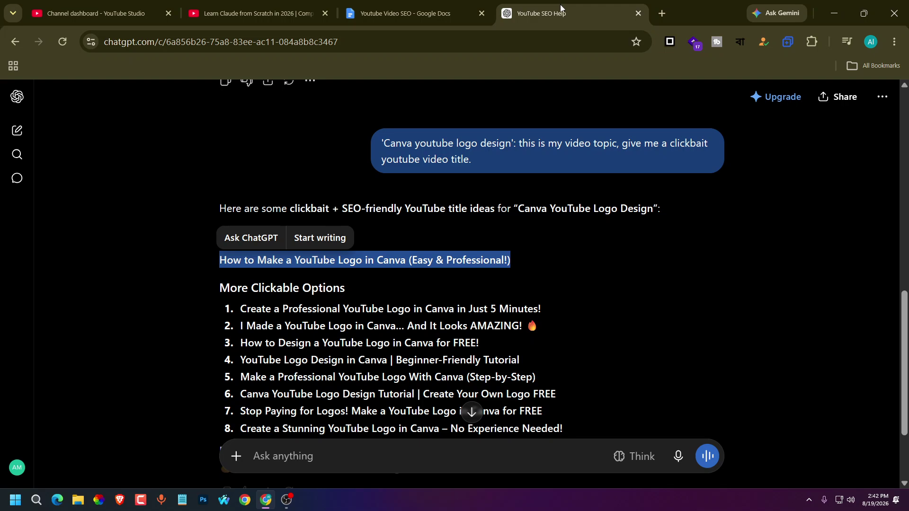
pyautogui.click(406, 4)
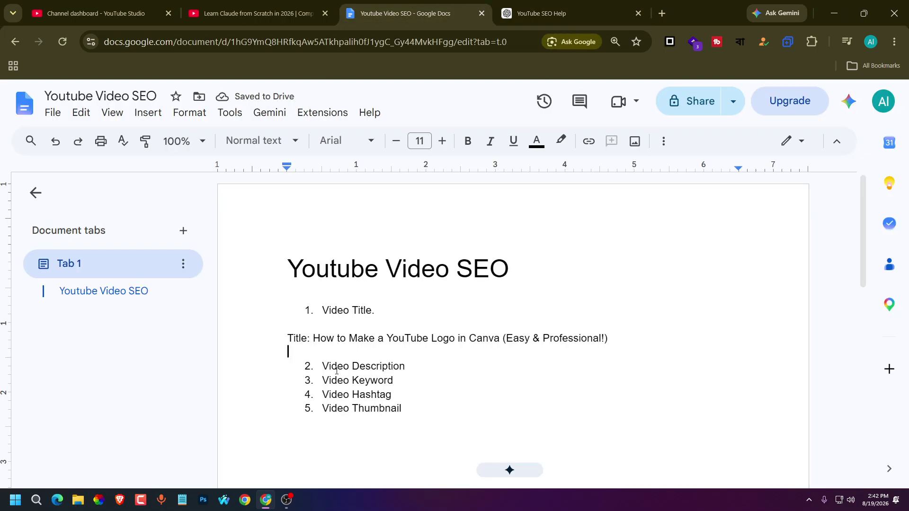
pyautogui.click(571, 3)
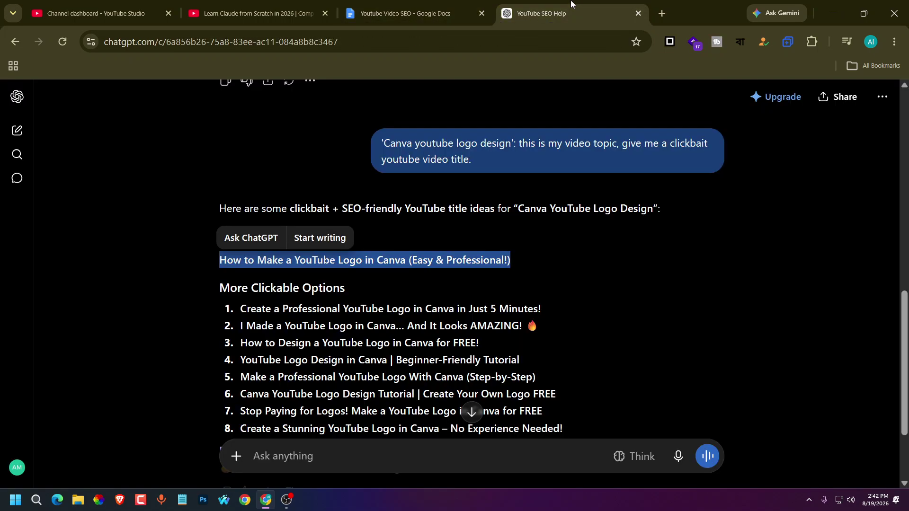
pyautogui.click(284, 453)
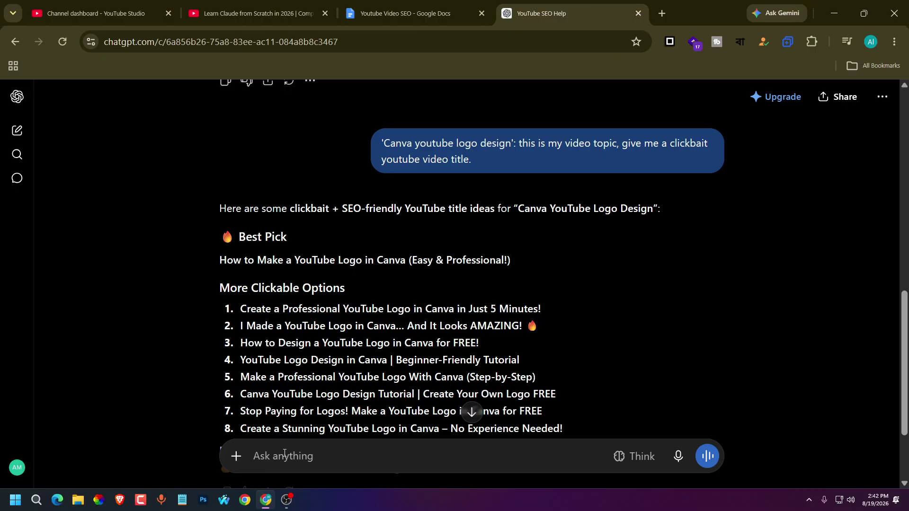
pyautogui.write('I')
pyautogui.write('a')
pyautogui.press('BackSpace')
pyautogui.press('BackSpace')
pyautogui.write('"')
pyautogui.hotkey('ctrl', 'v')
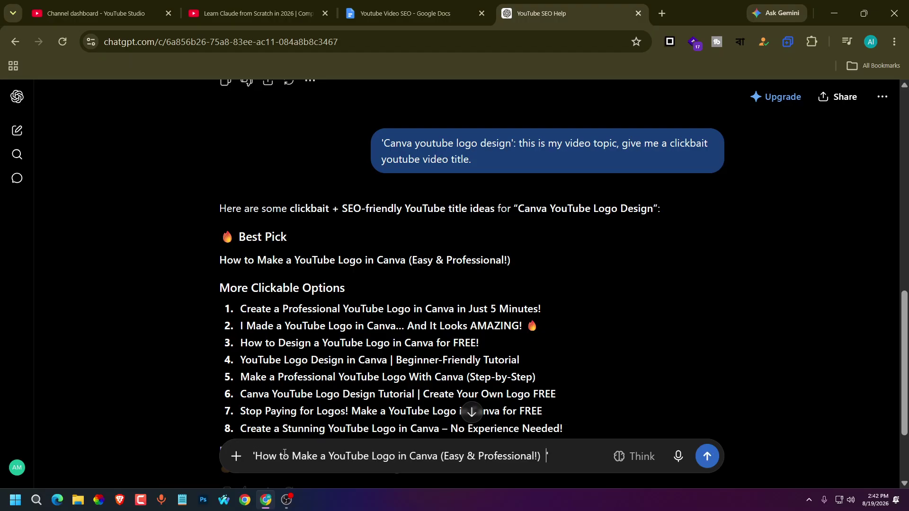
# Continue the message after the quoted title with ": i pick this one, so make a seo frindly description."
pyautogui.click(553, 457)
pyautogui.write(': ')
pyautogui.write('ijp')
pyautogui.press('BackSpace')
pyautogui.press('BackSpace')
pyautogui.write('pick this on')
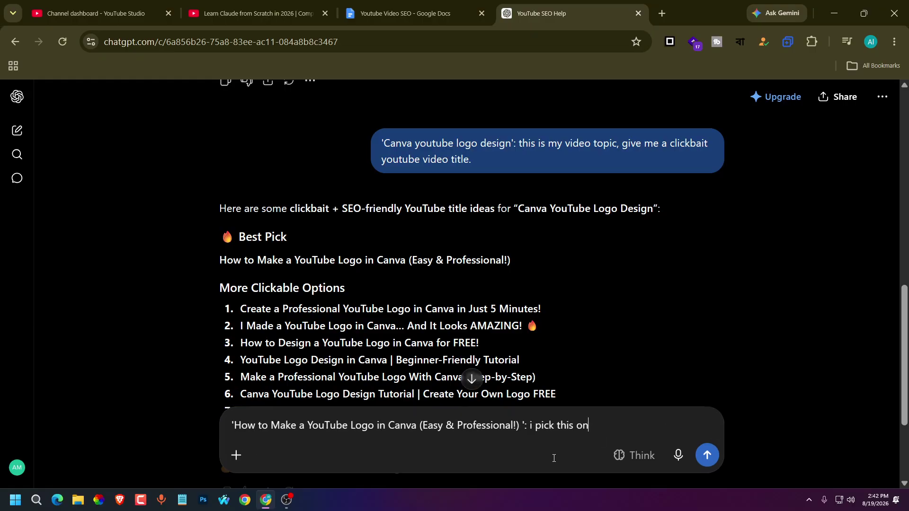
pyautogui.write('e, so ')
pyautogui.write('mak')
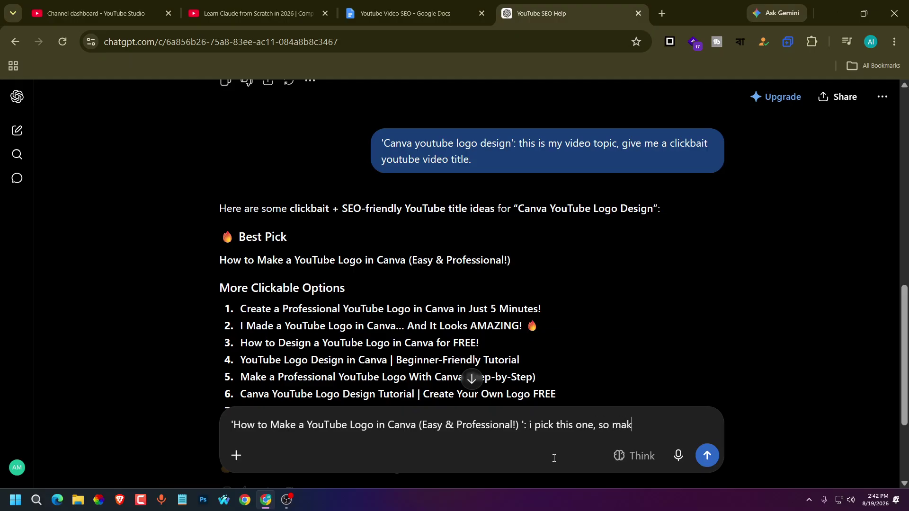
pyautogui.write('e a seo frindly description.')
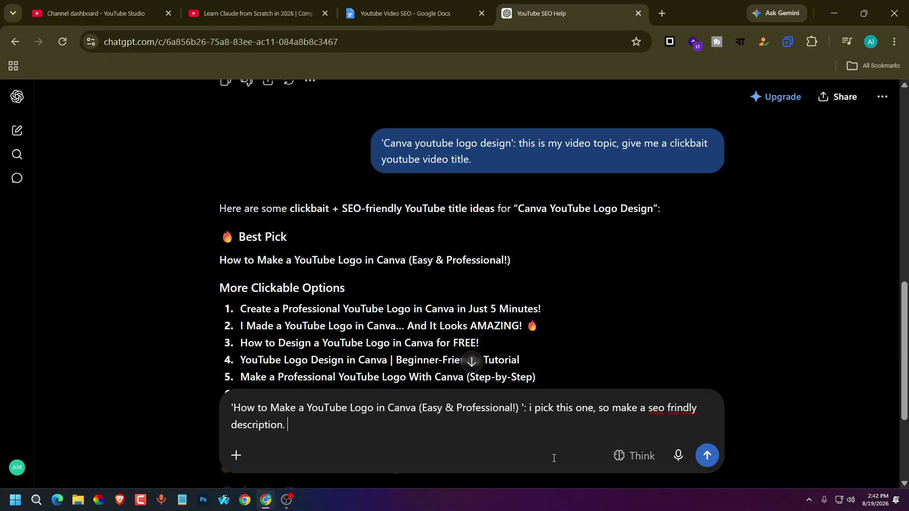
# Check the title quoted in the message and send the SEO description request
pyautogui.scroll(-2, 303, 239)
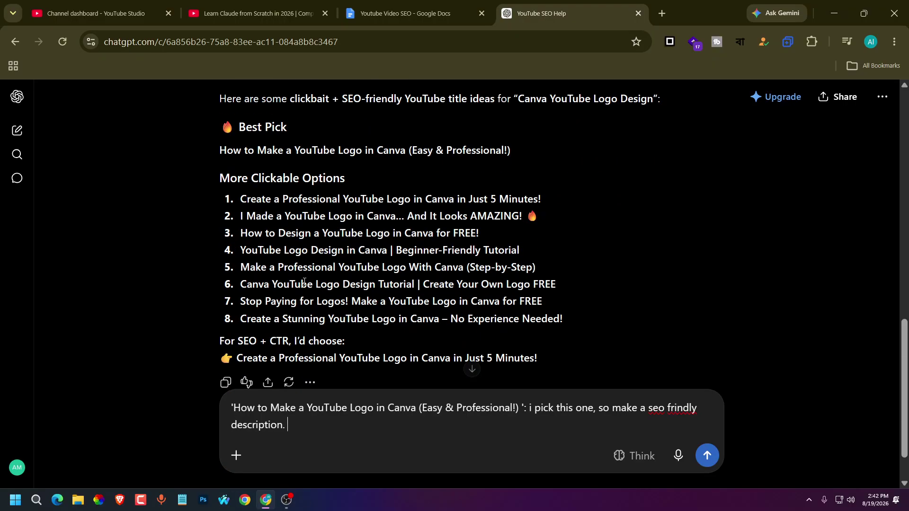
pyautogui.scroll(-1, 298, 272)
pyautogui.moveTo(233, 408); pyautogui.dragTo(472, 410)
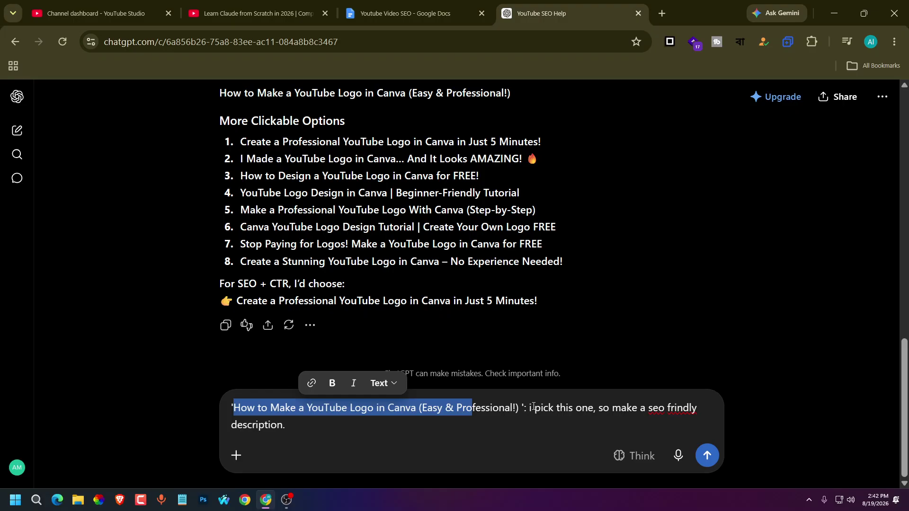
pyautogui.click(294, 428)
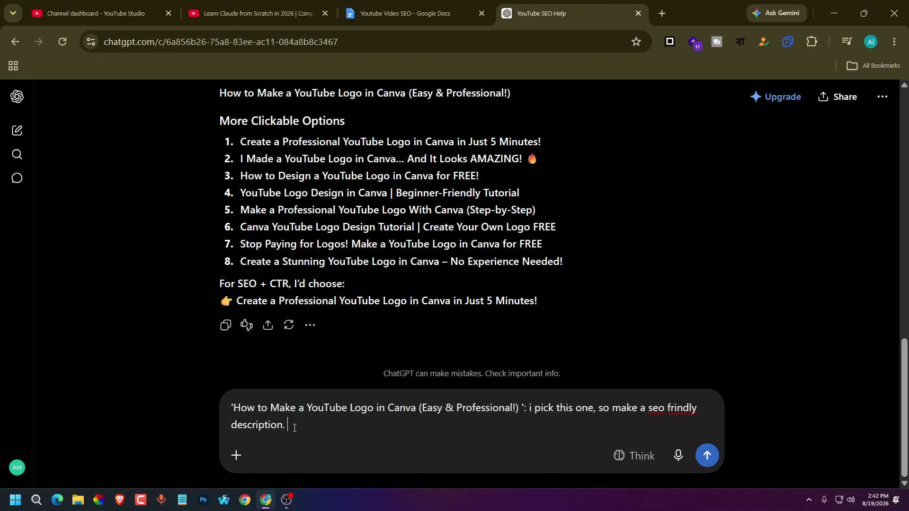
pyautogui.click(707, 456)
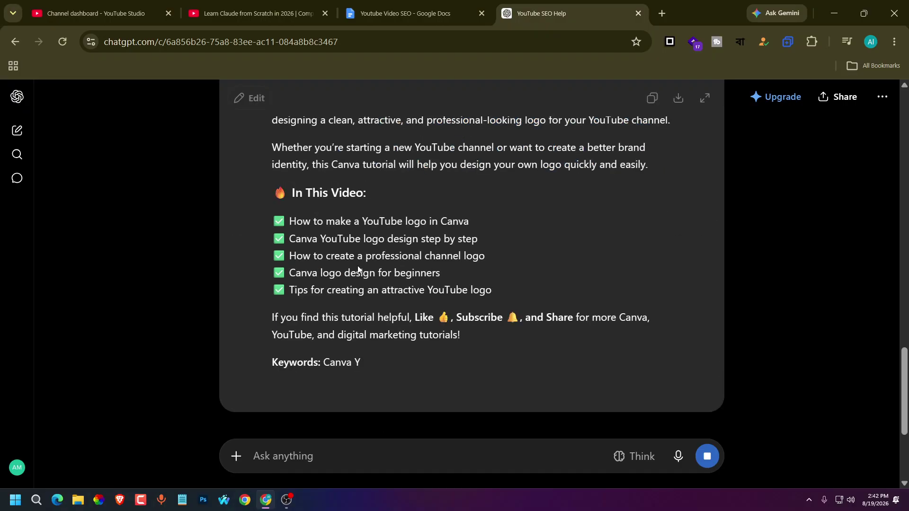
# Review the generated video description, including its opening lines, keywords and hashtags
pyautogui.scroll(3, 357, 268)
pyautogui.scroll(2, 421, 279)
pyautogui.scroll(-2, 420, 279)
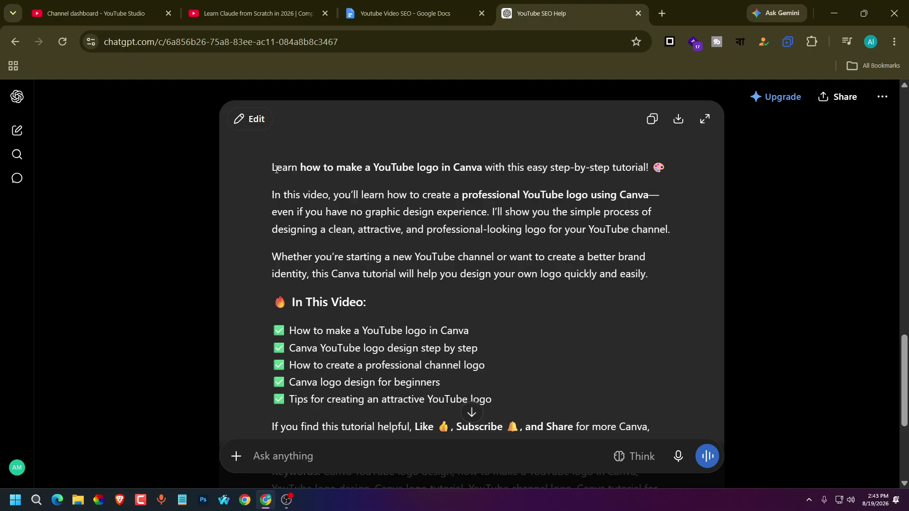
pyautogui.moveTo(272, 167); pyautogui.dragTo(527, 172)
pyautogui.click(531, 178)
pyautogui.scroll(-5, 425, 306)
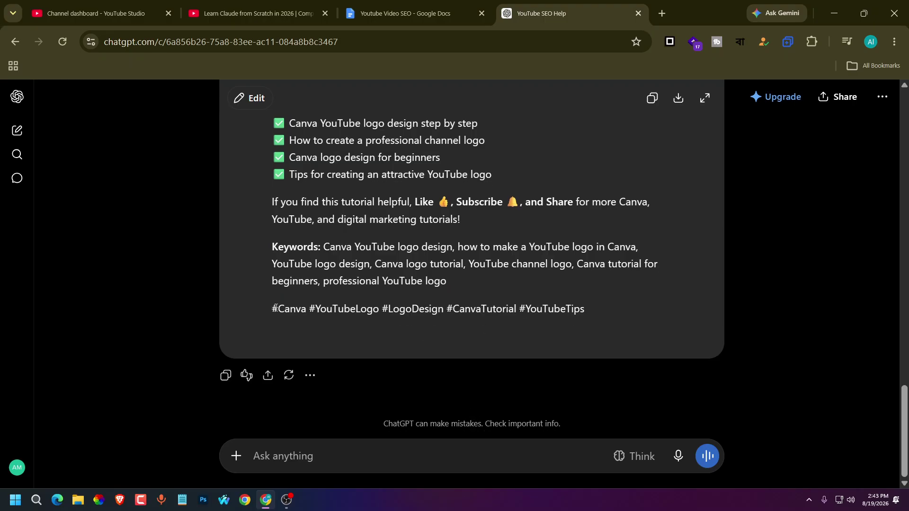
pyautogui.moveTo(273, 308); pyautogui.dragTo(613, 326)
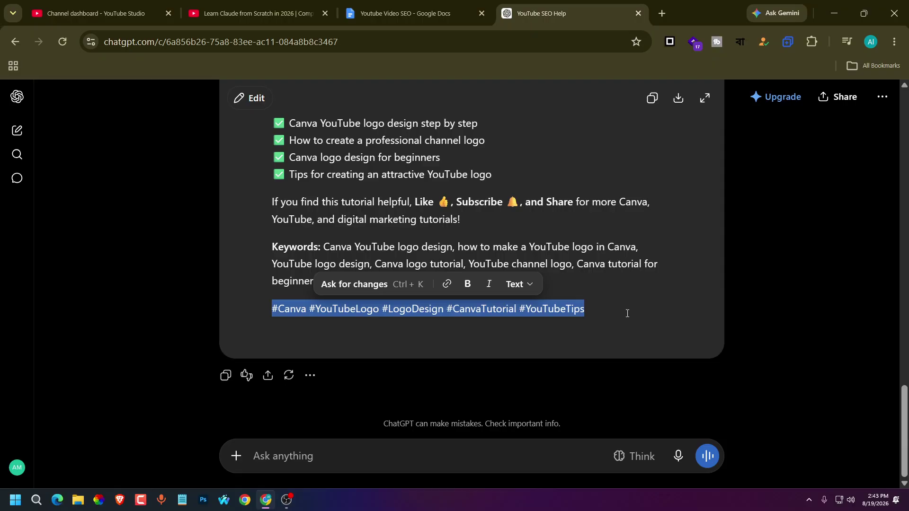
pyautogui.click(626, 312)
pyautogui.moveTo(604, 311); pyautogui.dragTo(245, 222)
pyautogui.scroll(5, 245, 223)
pyautogui.scroll(2, 246, 220)
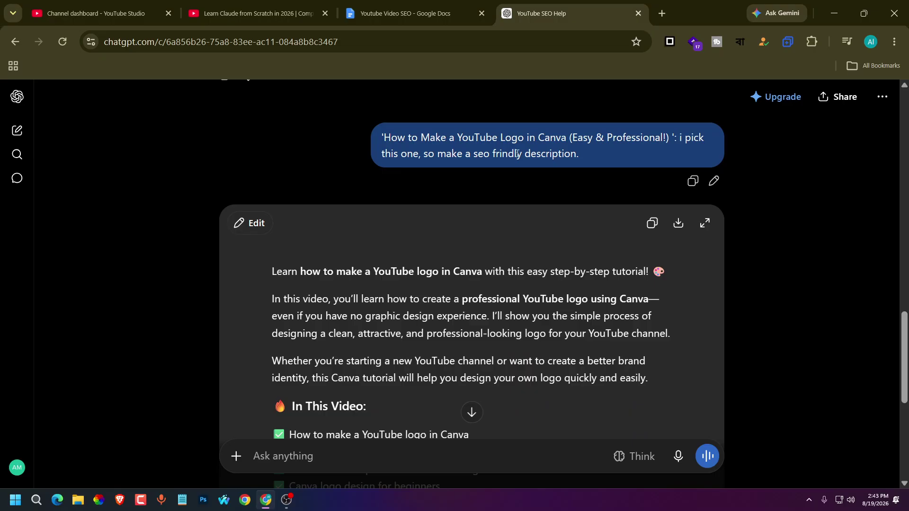
# Copy the whole generated description and paste it below the Video Description item in the Google Docs document
pyautogui.click(651, 230)
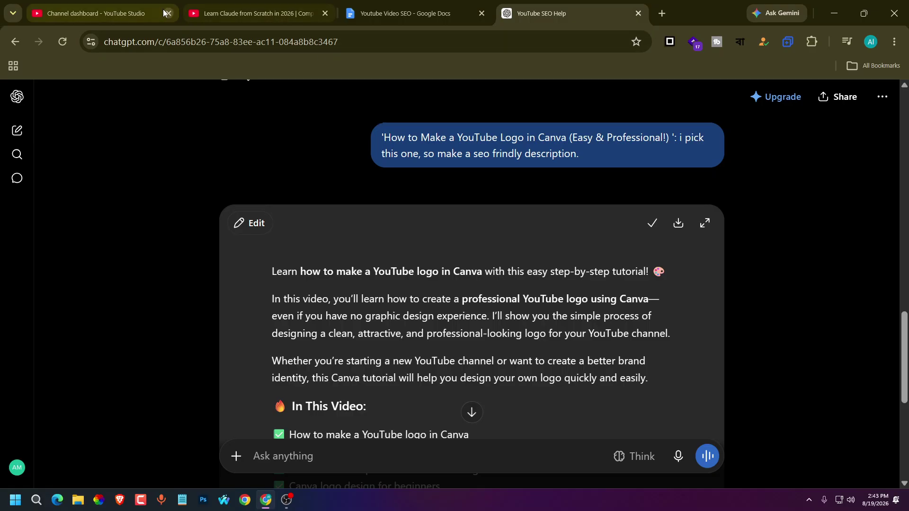
pyautogui.click(412, 3)
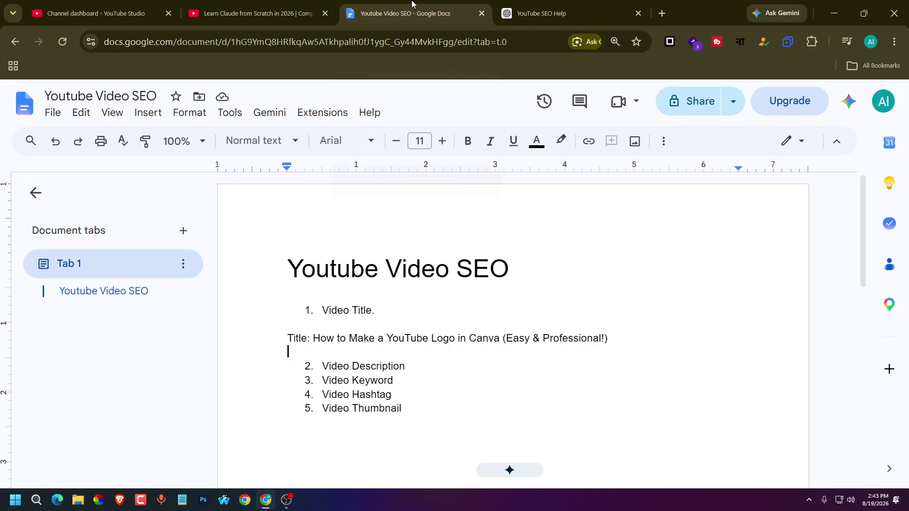
pyautogui.click(415, 256)
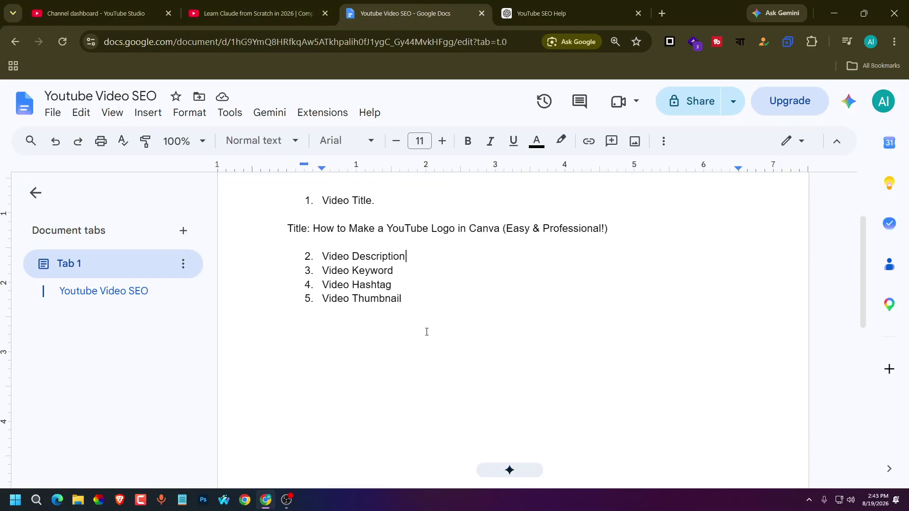
pyautogui.press('Return')
pyautogui.press('Return')
pyautogui.press('Return')
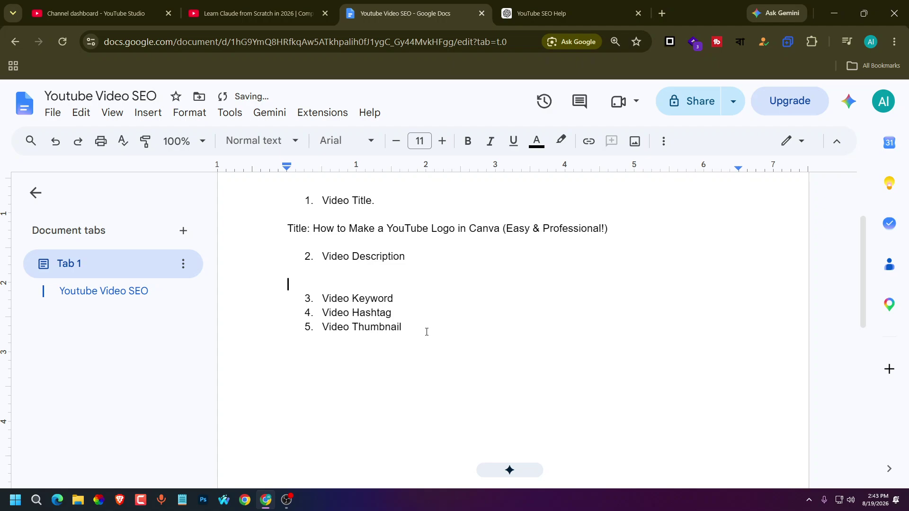
pyautogui.hotkey('ctrl', 'v')
pyautogui.scroll(-5, 427, 331)
pyautogui.scroll(7, 428, 331)
pyautogui.scroll(-7, 428, 331)
# Add blank lines below the Video Keyword item and delete the Video Hashtag item from the list
pyautogui.click(400, 262)
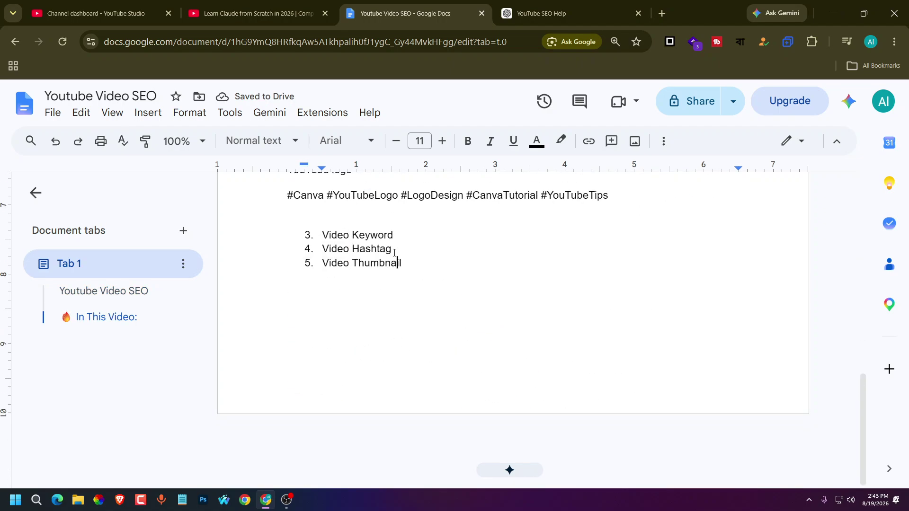
pyautogui.press('Return')
pyautogui.press('Return')
pyautogui.press('Return')
pyautogui.moveTo(391, 279); pyautogui.dragTo(213, 285)
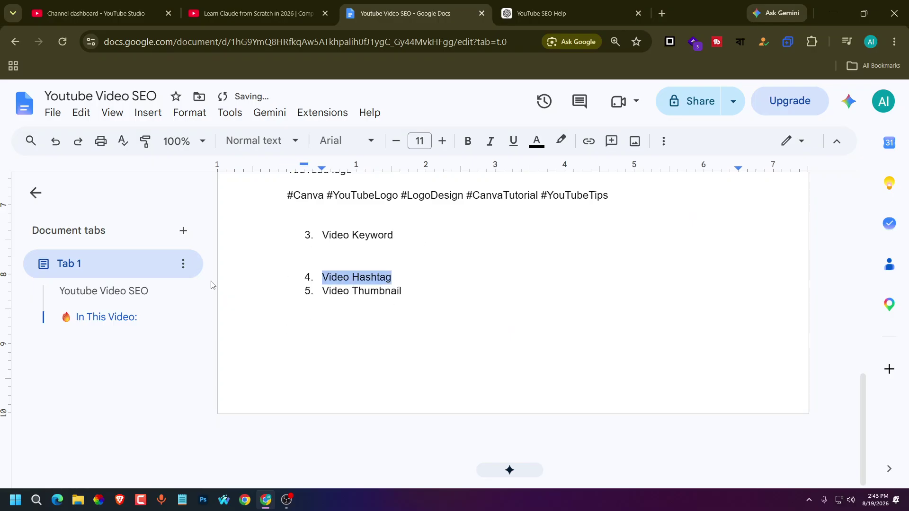
pyautogui.press('BackSpace')
pyautogui.press('BackSpace')
pyautogui.press('BackSpace')
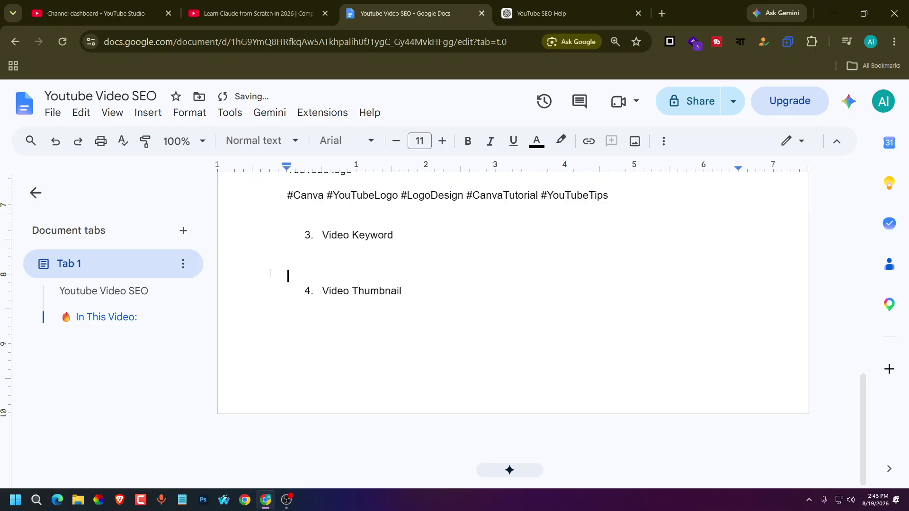
pyautogui.click(323, 249)
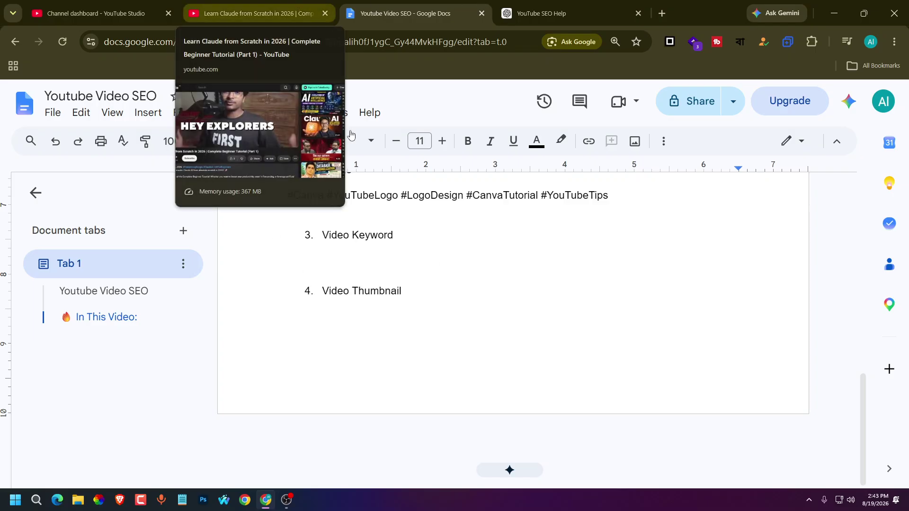
# Review the keywords in the pasted description, and return to ChatGPT to look over the generated description again
pyautogui.scroll(15, 385, 297)
pyautogui.scroll(-8, 386, 297)
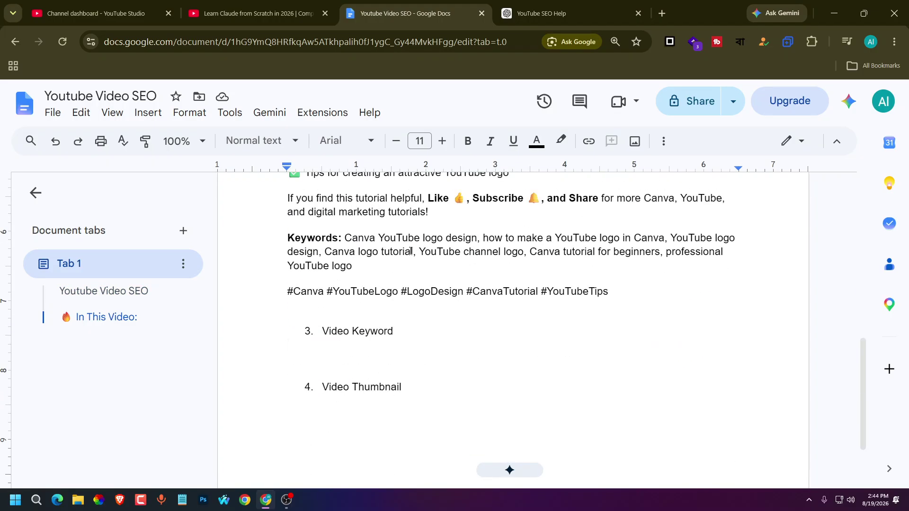
pyautogui.moveTo(354, 267); pyautogui.dragTo(278, 244)
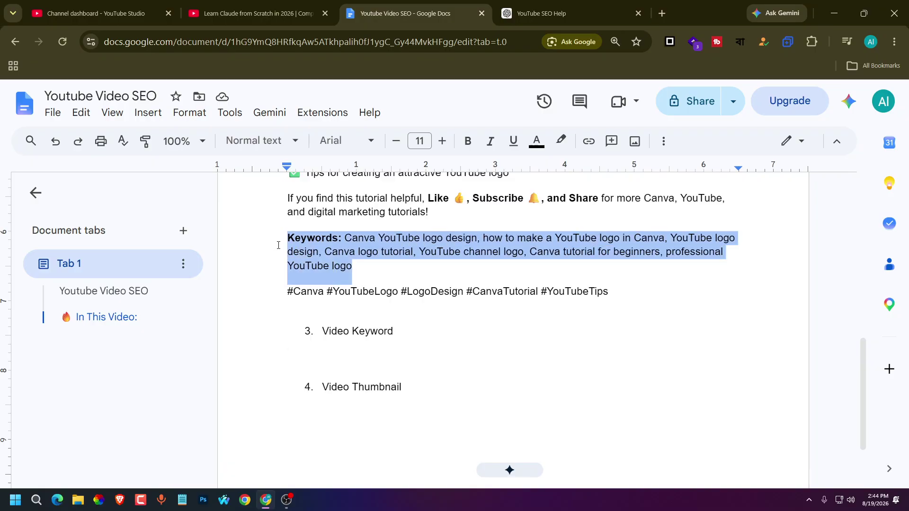
pyautogui.click(360, 266)
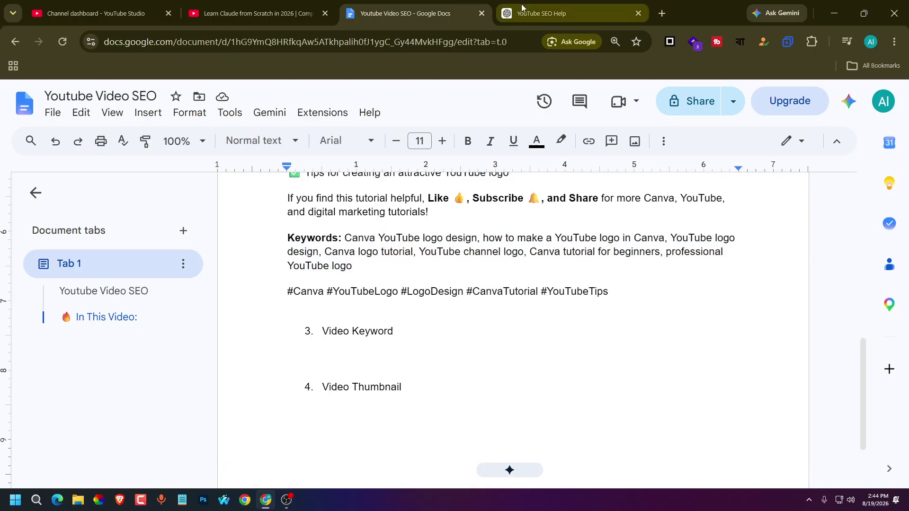
pyautogui.click(536, 6)
pyautogui.scroll(-7, 305, 298)
pyautogui.scroll(6, 463, 357)
pyautogui.scroll(-6, 301, 425)
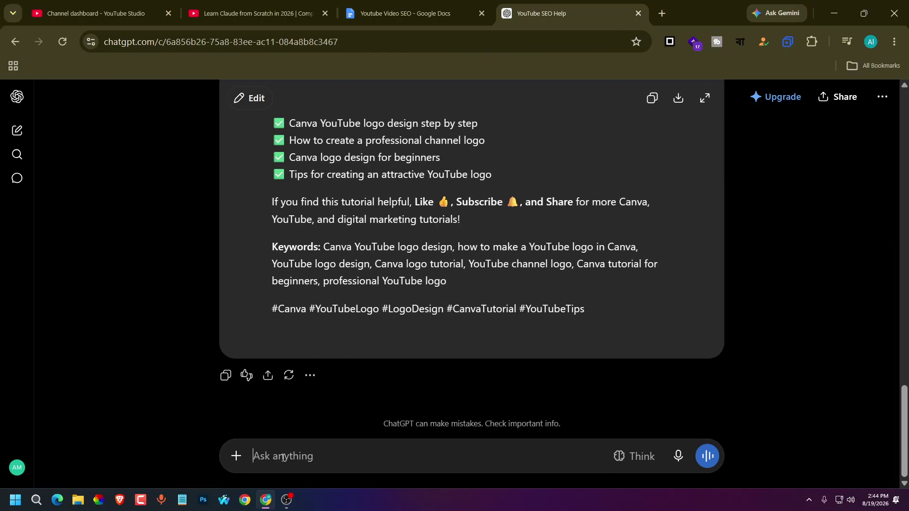
# Ask ChatGPT "give me 10 searchable keyword for high rank my video."
pyautogui.write('give me ')
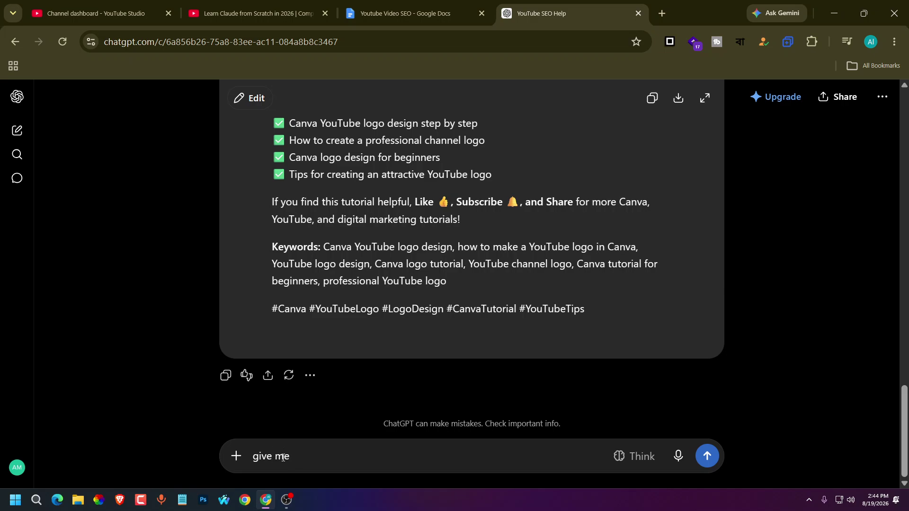
pyautogui.write('10 searchab')
pyautogui.write('le keyword')
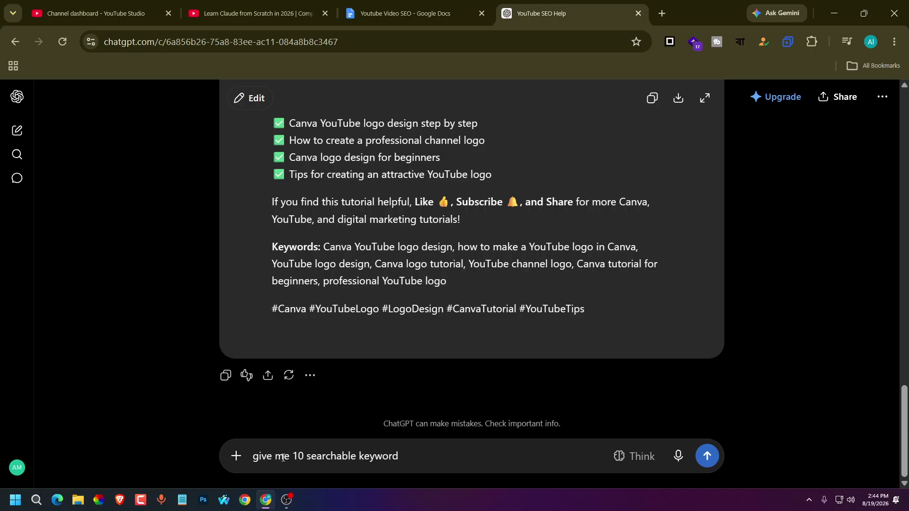
pyautogui.write(' for high rank my video')
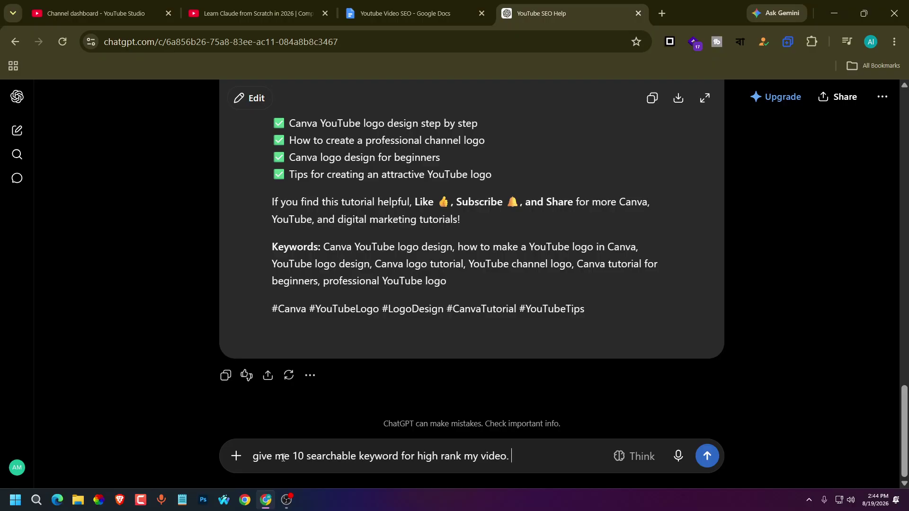
pyautogui.write('.')
pyautogui.press('Return')
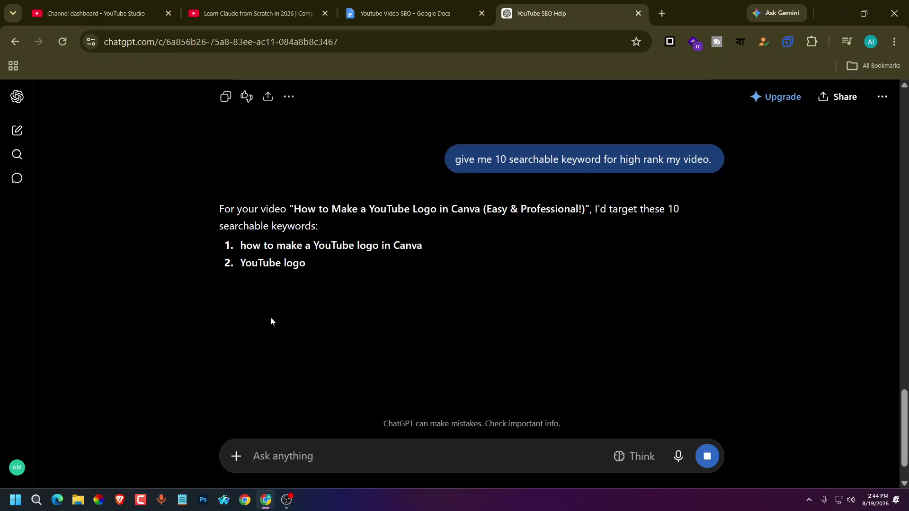
# Review the ten suggested keywords, the top three recommendations and the keyword usage tip
pyautogui.scroll(-2, 471, 283)
pyautogui.scroll(2, 471, 283)
pyautogui.moveTo(428, 399); pyautogui.dragTo(234, 238)
pyautogui.scroll(-2, 359, 337)
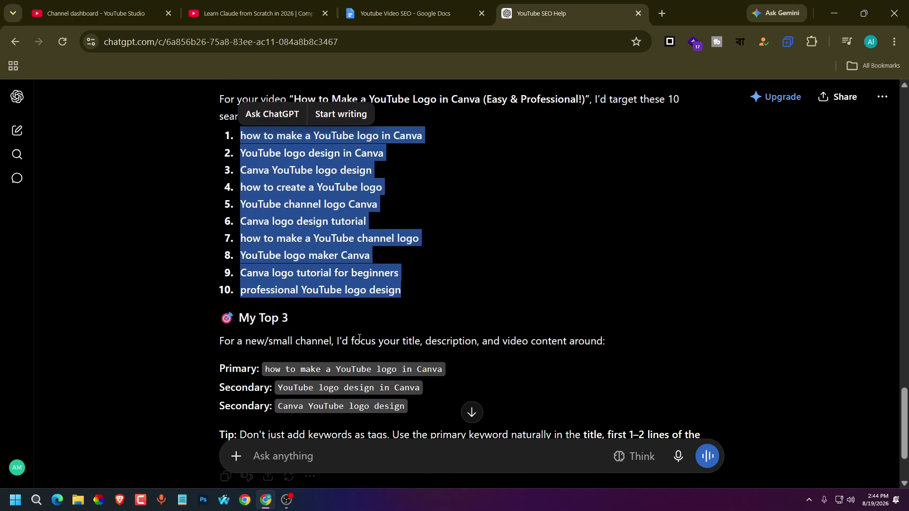
pyautogui.scroll(-2, 378, 350)
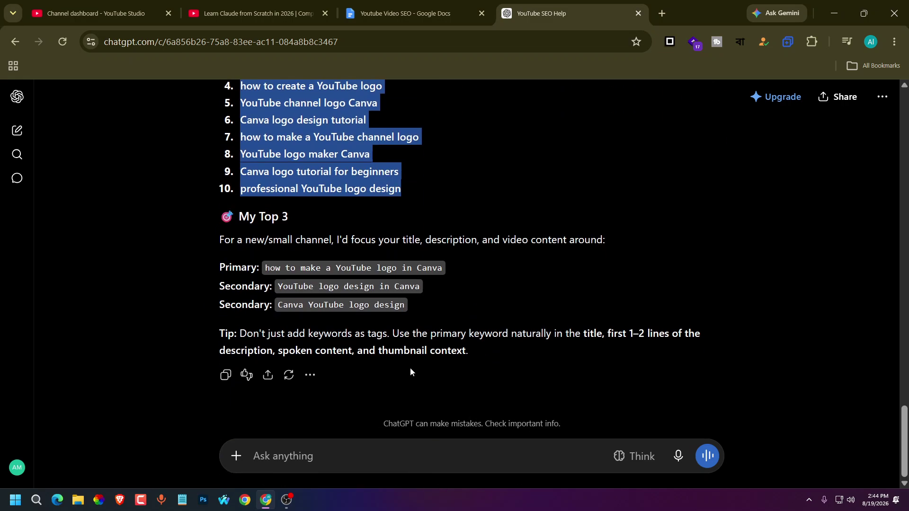
pyautogui.scroll(2, 410, 374)
pyautogui.click(442, 280)
pyautogui.scroll(2, 449, 326)
pyautogui.scroll(-2, 449, 326)
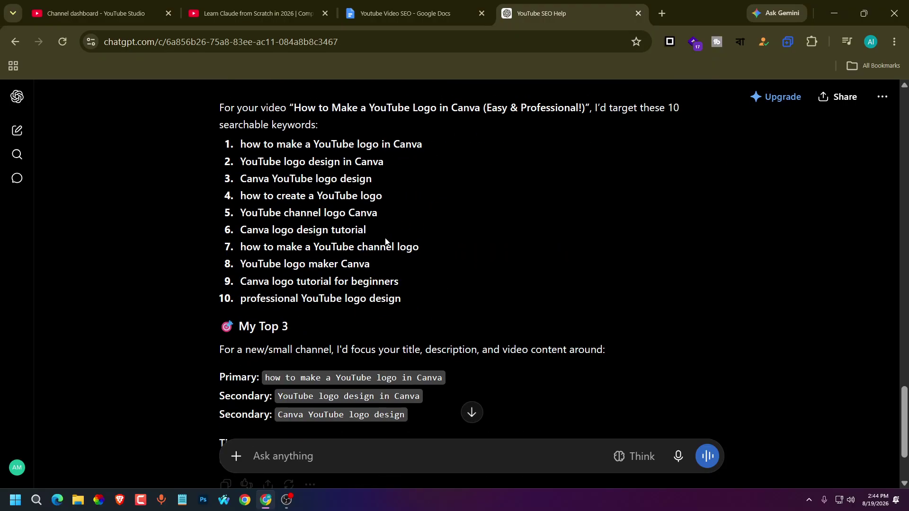
# Ask ChatGPT "give me all keyword as an keyword format"
pyautogui.write('give')
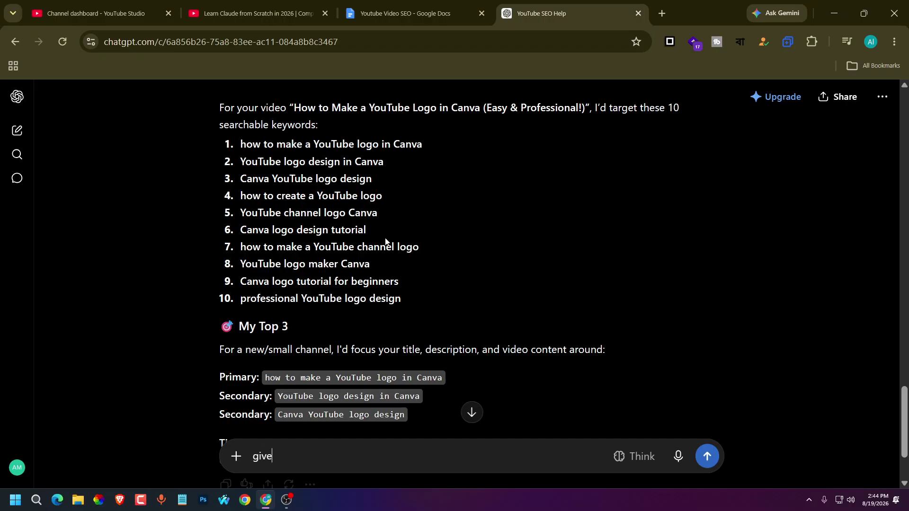
pyautogui.write(' me all keyword')
pyautogui.write('as an keyword ')
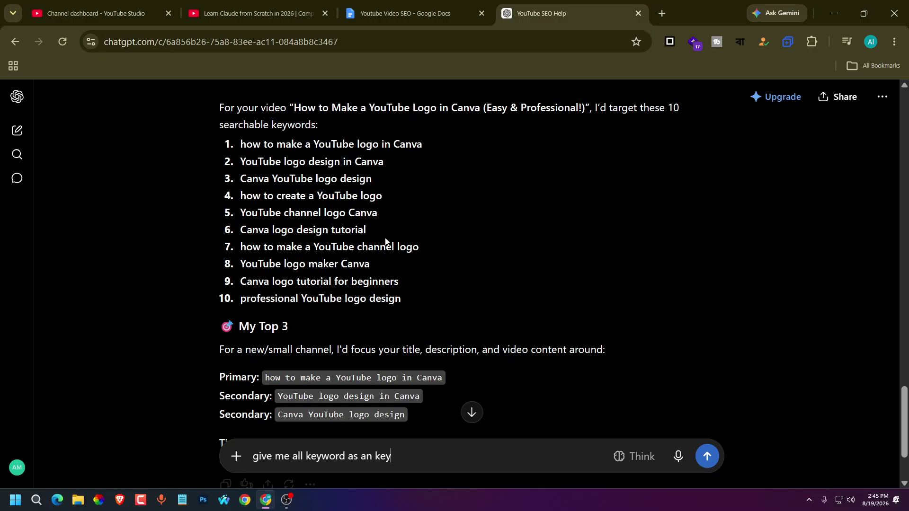
pyautogui.write('format')
pyautogui.press('Return')
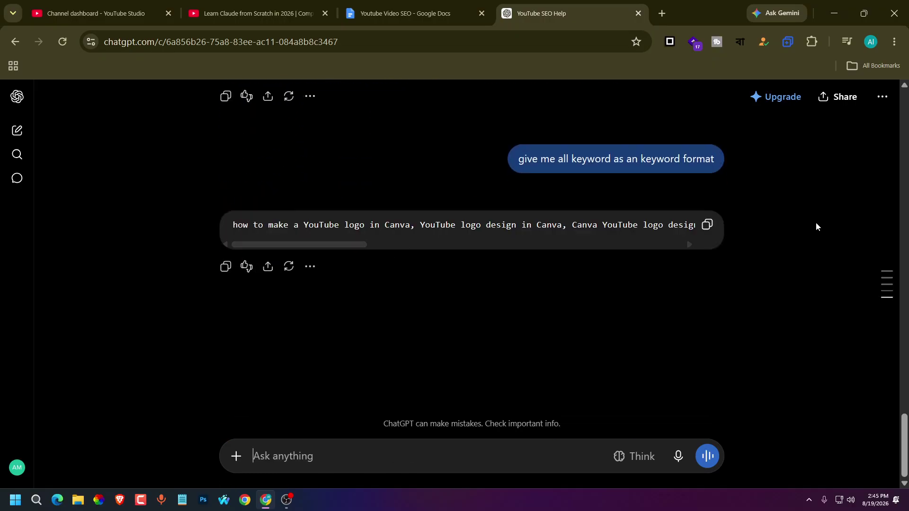
# Copy the comma-separated keyword line and paste it below the Video Keyword item in the Google Docs document
pyautogui.click(706, 228)
pyautogui.click(397, 6)
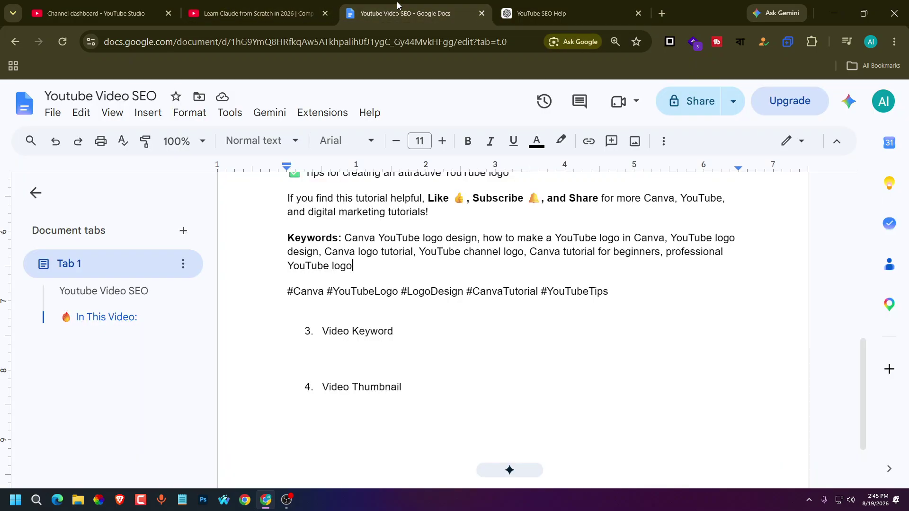
pyautogui.click(377, 359)
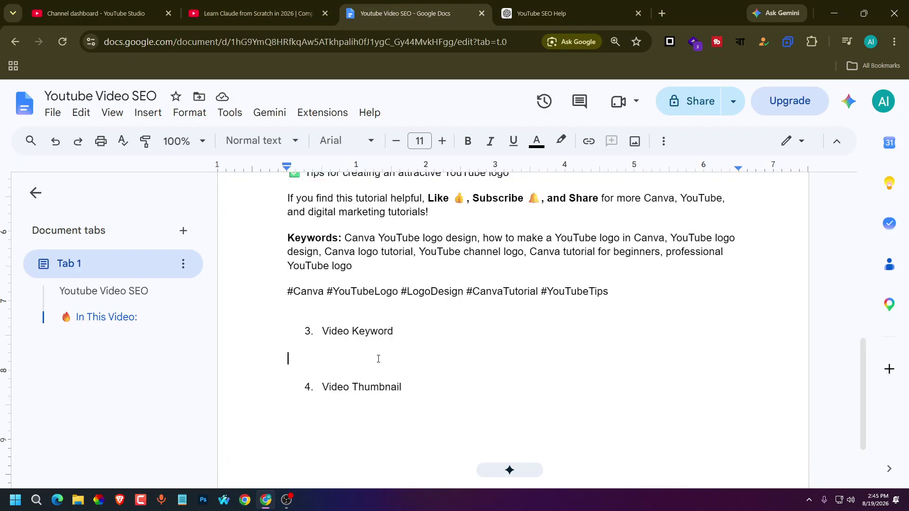
pyautogui.hotkey('ctrl', 'v')
# Delete the Keywords paragraph from the pasted video description
pyautogui.moveTo(367, 267); pyautogui.dragTo(284, 239)
pyautogui.press('BackSpace')
pyautogui.press('BackSpace')
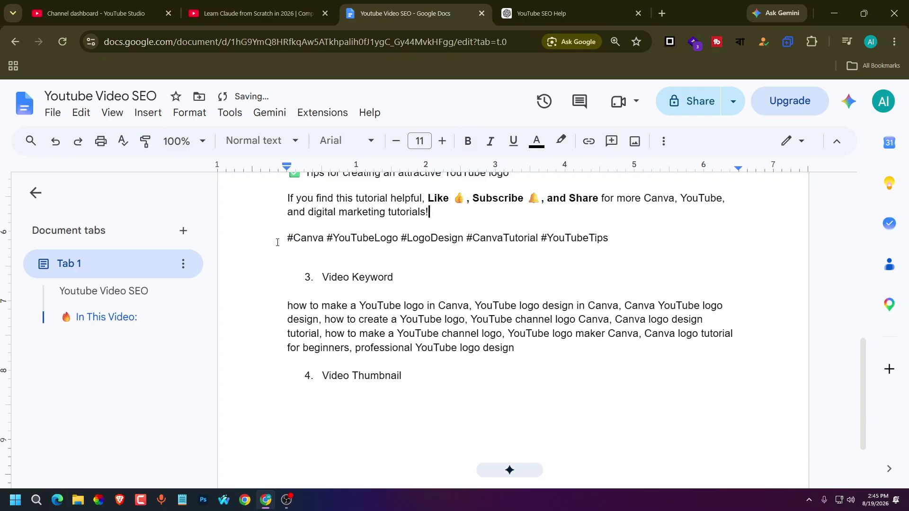
# Add an unnumbered blank line below the Video Thumbnail item in the document
pyautogui.scroll(5, 438, 284)
pyautogui.scroll(-3, 443, 319)
pyautogui.scroll(-4, 443, 319)
pyautogui.click(417, 302)
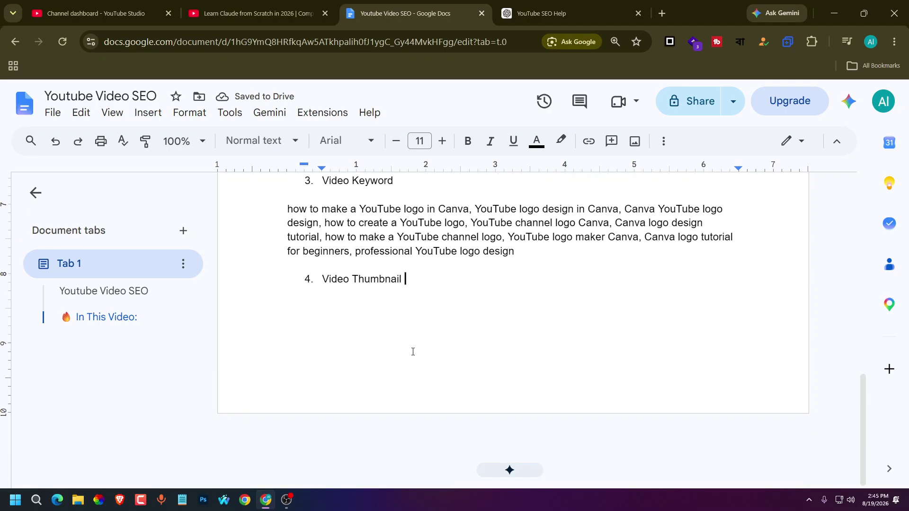
pyautogui.press('Return')
pyautogui.press('Return')
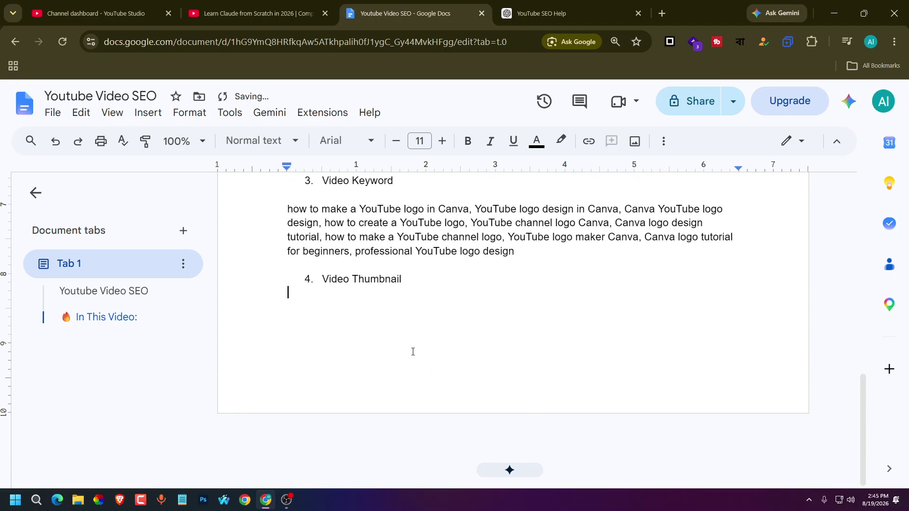
# Switch to ChatGPT and write the prompt "make a youtube thumbnail for this video"
pyautogui.click(559, 13)
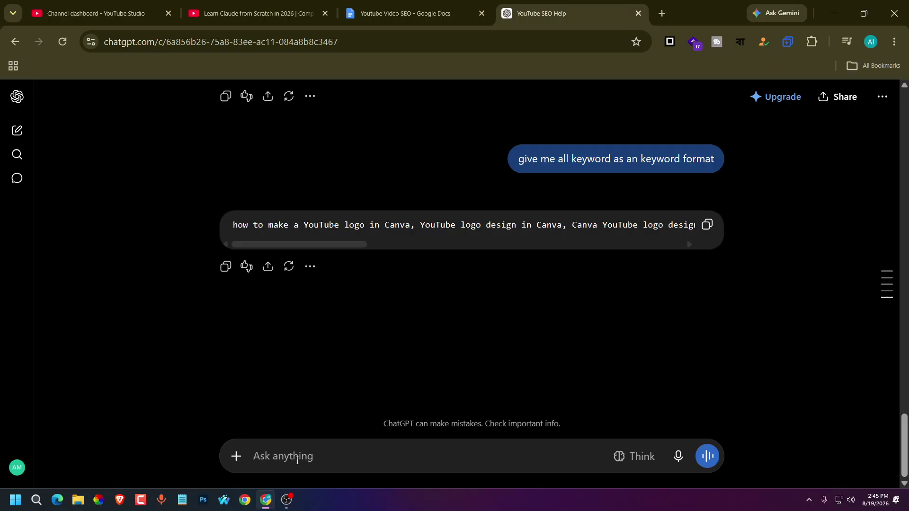
pyautogui.write('a')
pyautogui.press('BackSpace')
pyautogui.write('make a youtube thu')
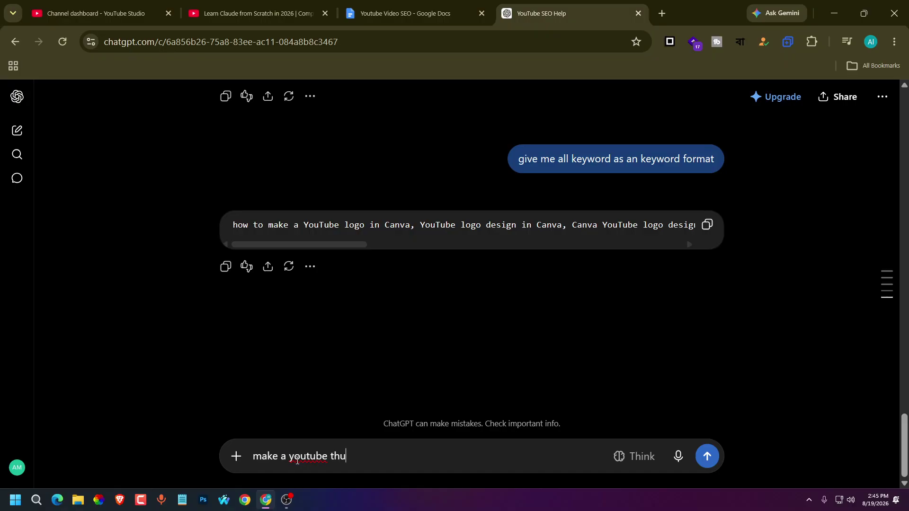
pyautogui.write('mnail for this')
pyautogui.doubleClick(334, 456)
pyautogui.press('BackSpace')
pyautogui.write('thumbnail ')
pyautogui.write(' video')
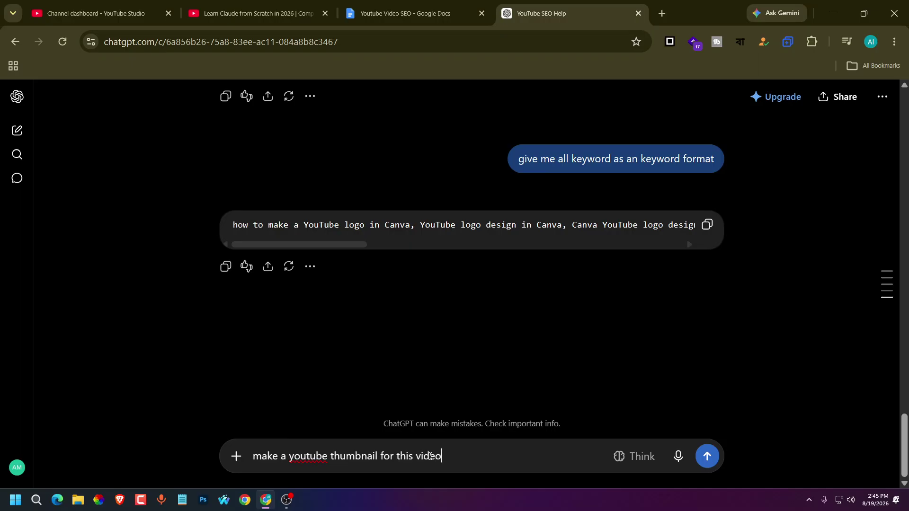
# Insert "Clickbait" before "thumbnail" in the prompt, end the sentence with a period and send the request
pyautogui.write('.  Clickbai')
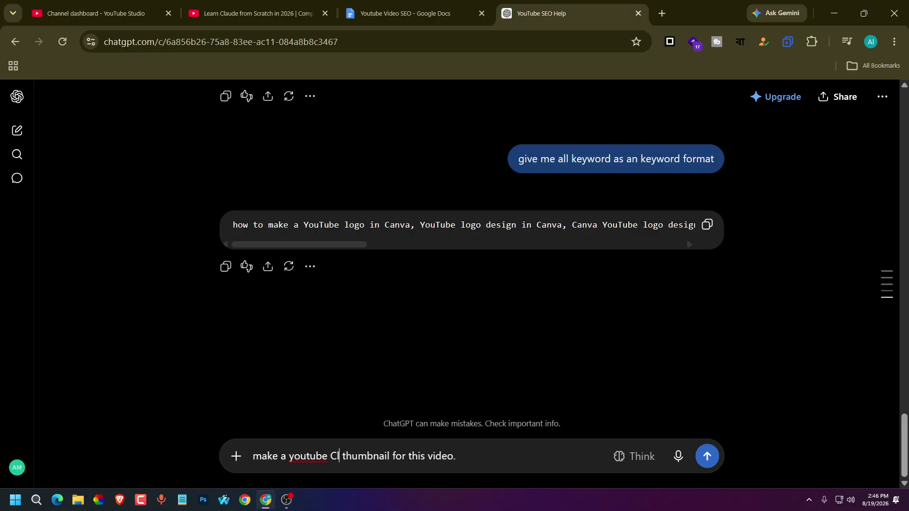
pyautogui.write('t')
pyautogui.click(491, 457)
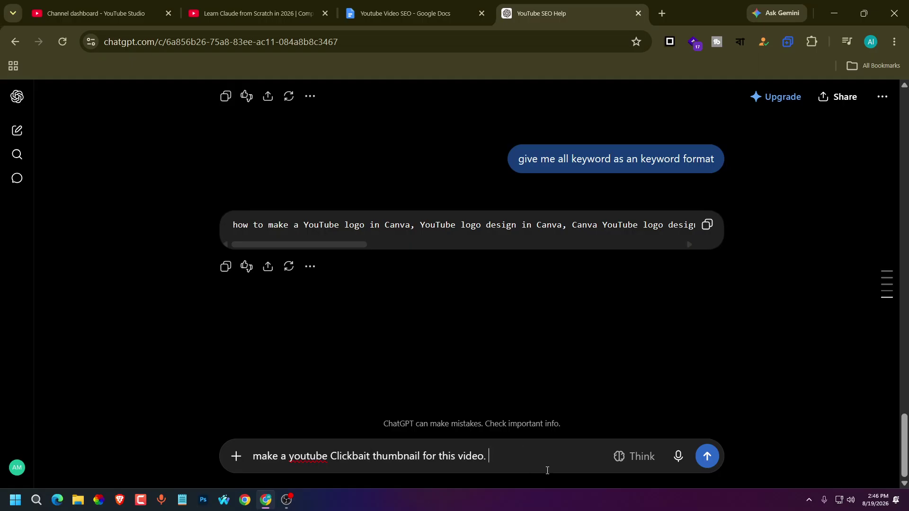
pyautogui.click(707, 456)
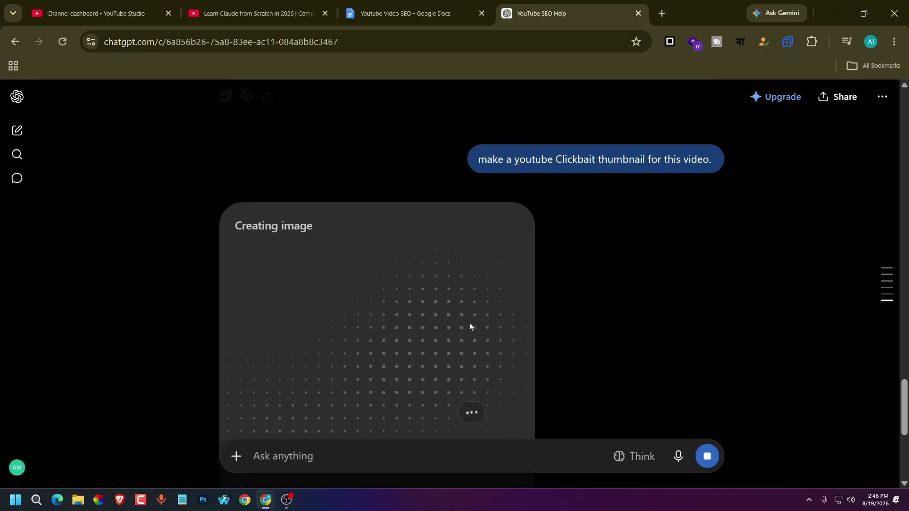
pyautogui.scroll(-5, 419, 314)
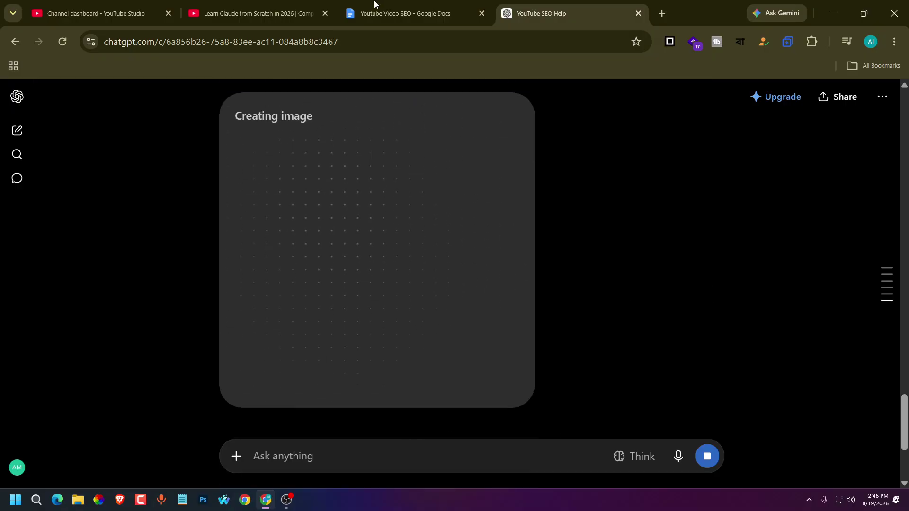
# Review the title, description and keywords collected in the Google Docs document, and check the thumbnail's progress in ChatGPT
pyautogui.click(373, 11)
pyautogui.scroll(6, 374, 345)
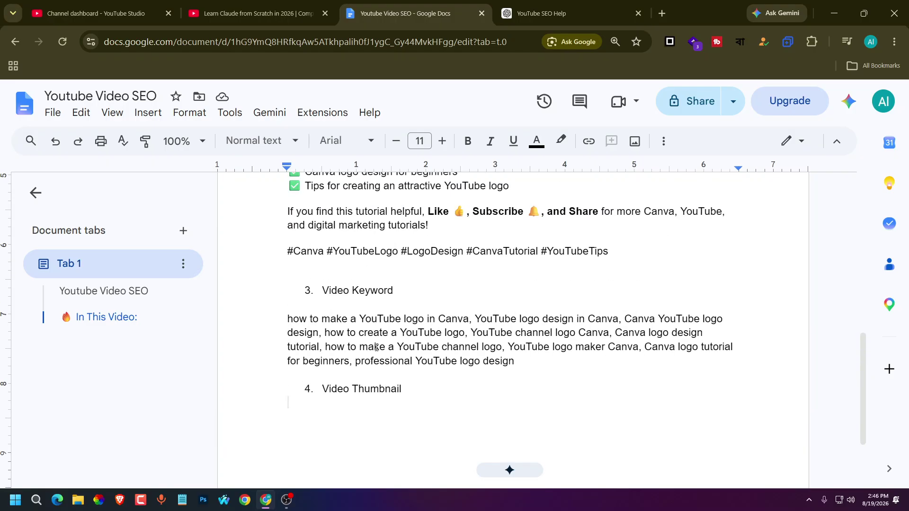
pyautogui.scroll(3, 318, 232)
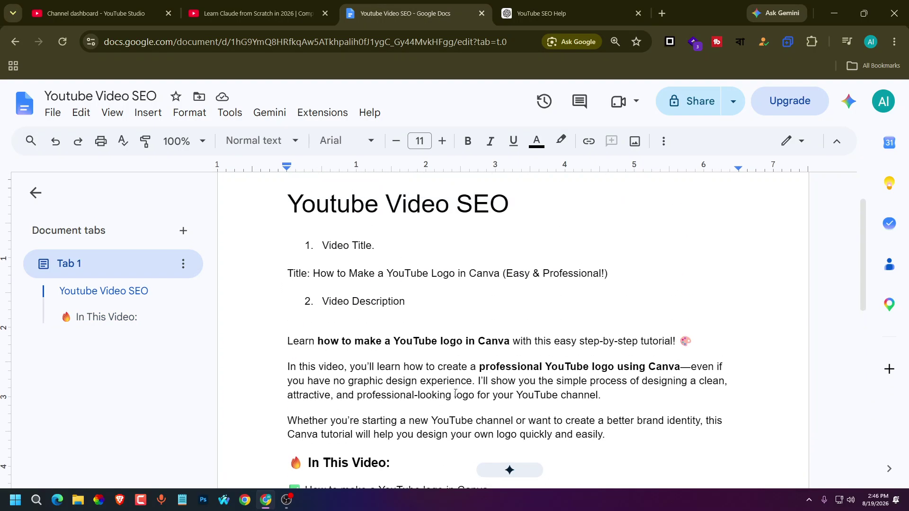
pyautogui.moveTo(284, 321); pyautogui.dragTo(675, 376)
pyautogui.scroll(-3, 675, 377)
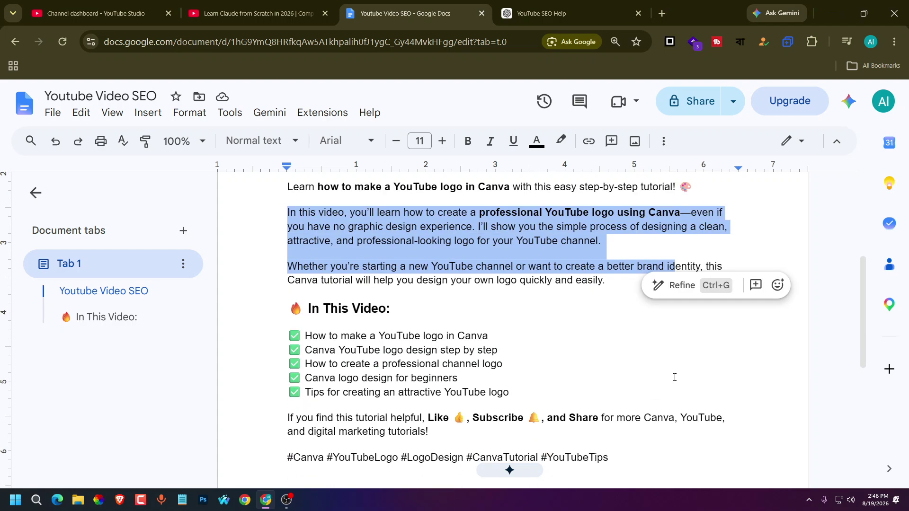
pyautogui.click(604, 376)
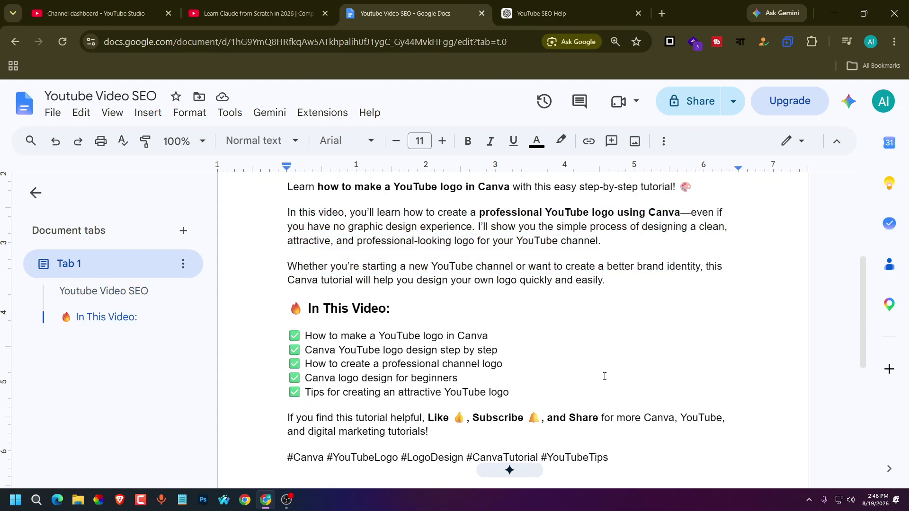
pyautogui.scroll(-5, 605, 376)
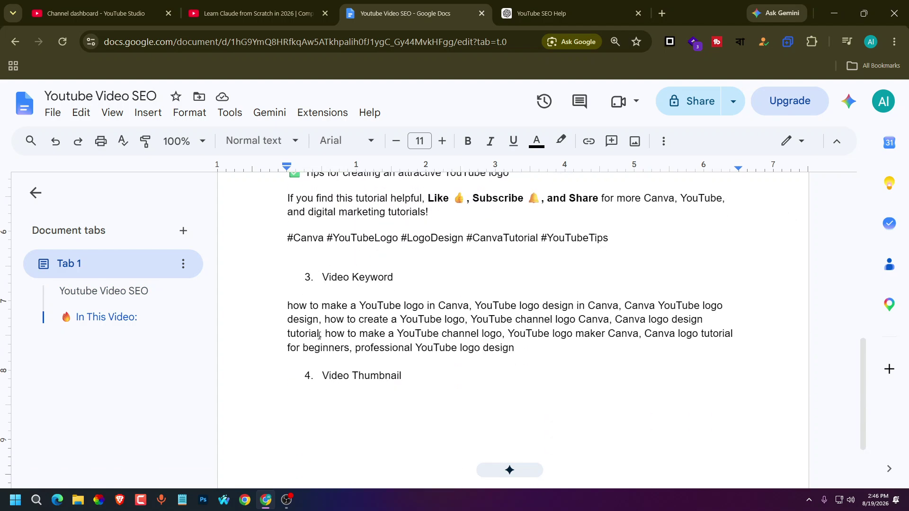
pyautogui.click(563, 13)
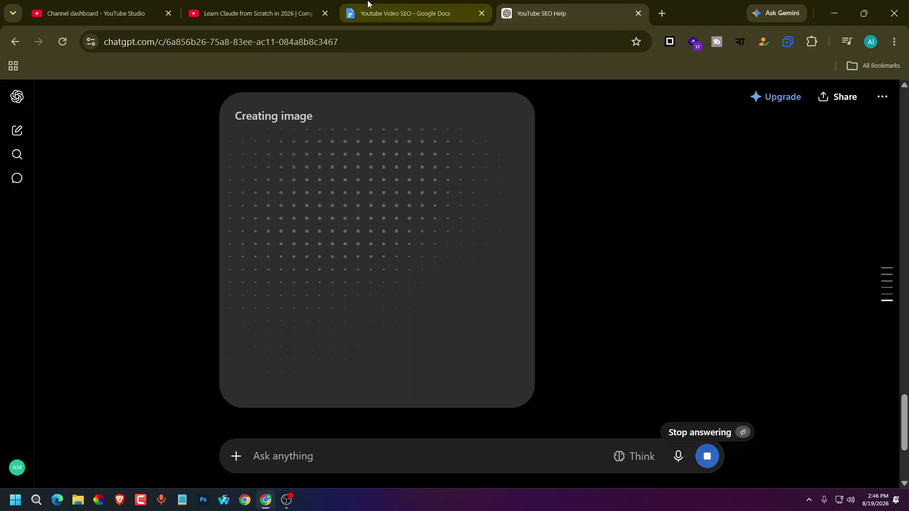
# Switch to the YouTube Studio channel dashboard and open the YouTube home page from the account options
pyautogui.click(402, 13)
pyautogui.click(255, 13)
pyautogui.click(95, 13)
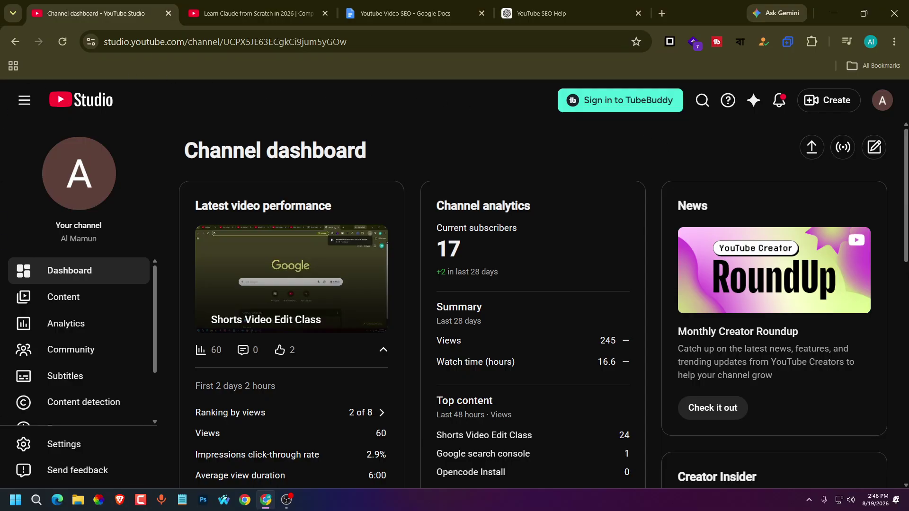
pyautogui.click(881, 101)
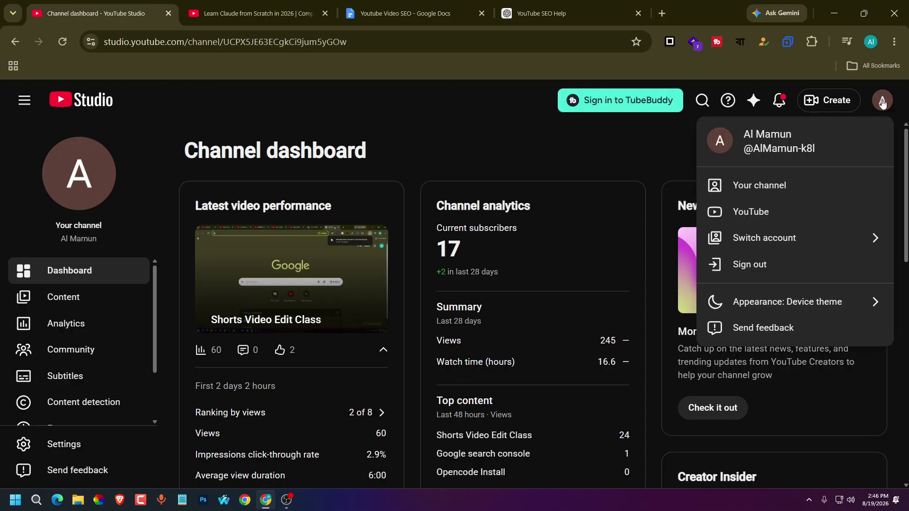
pyautogui.rightClick(759, 186)
pyautogui.click(641, 162)
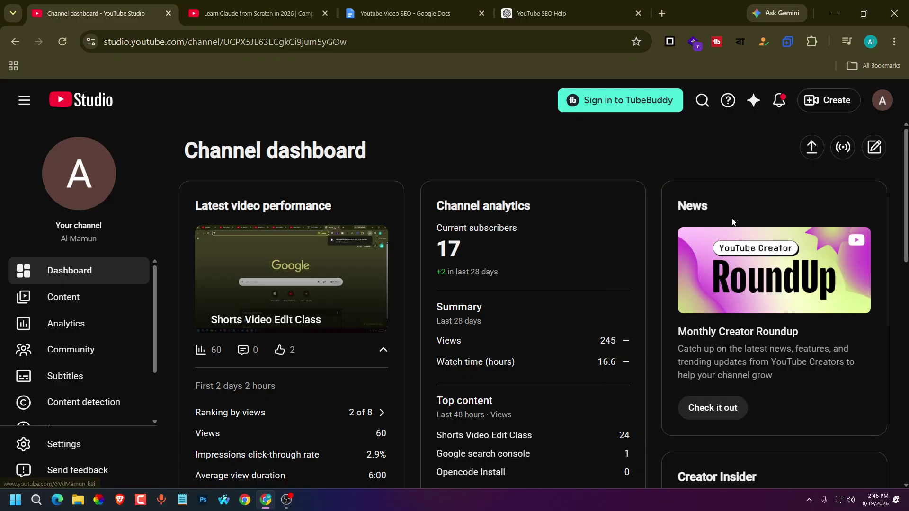
pyautogui.click(885, 111)
pyautogui.click(747, 214)
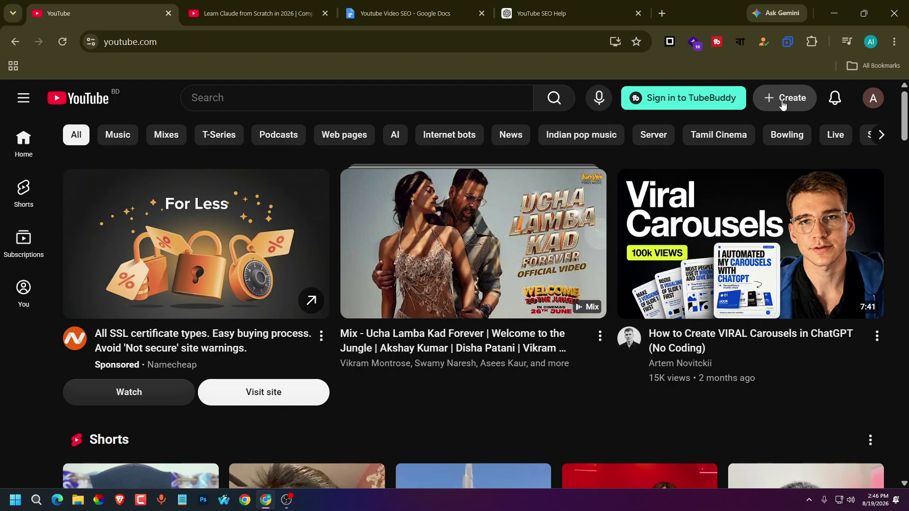
# Open YouTube Studio from the account options and start a new video upload
pyautogui.click(872, 100)
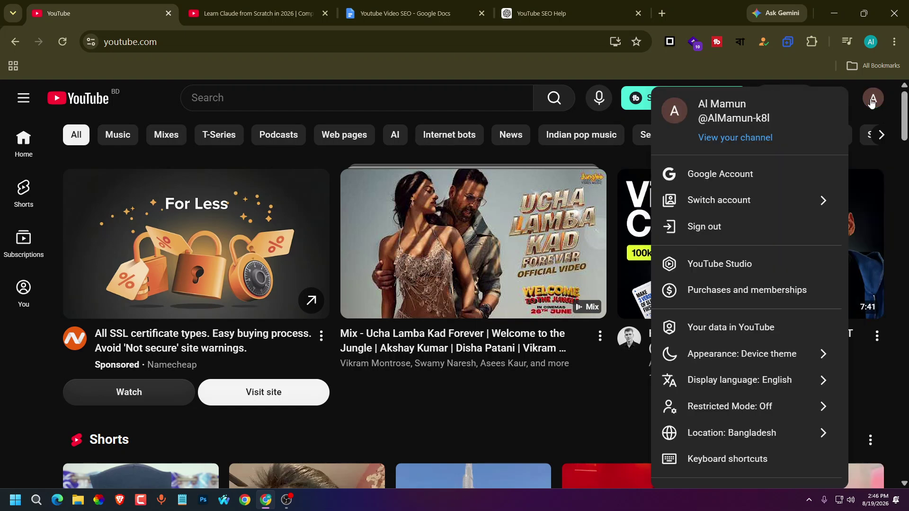
pyautogui.click(727, 270)
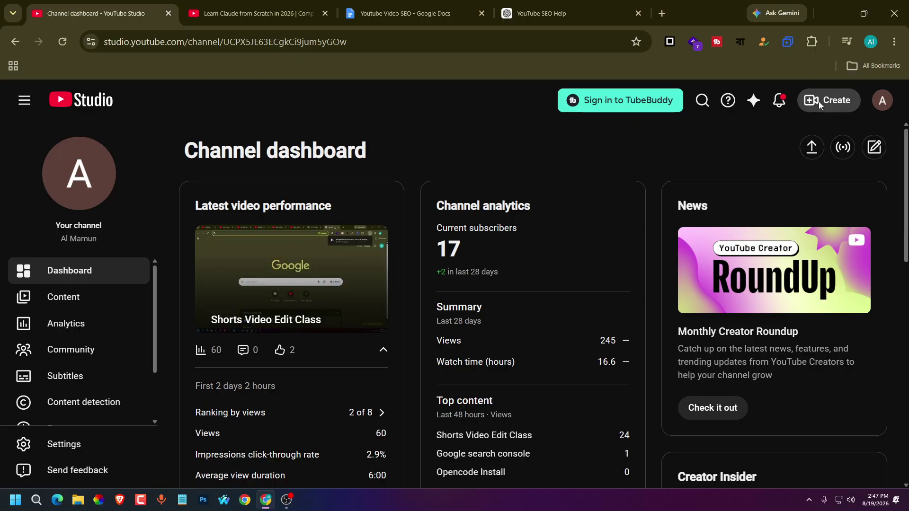
pyautogui.click(819, 101)
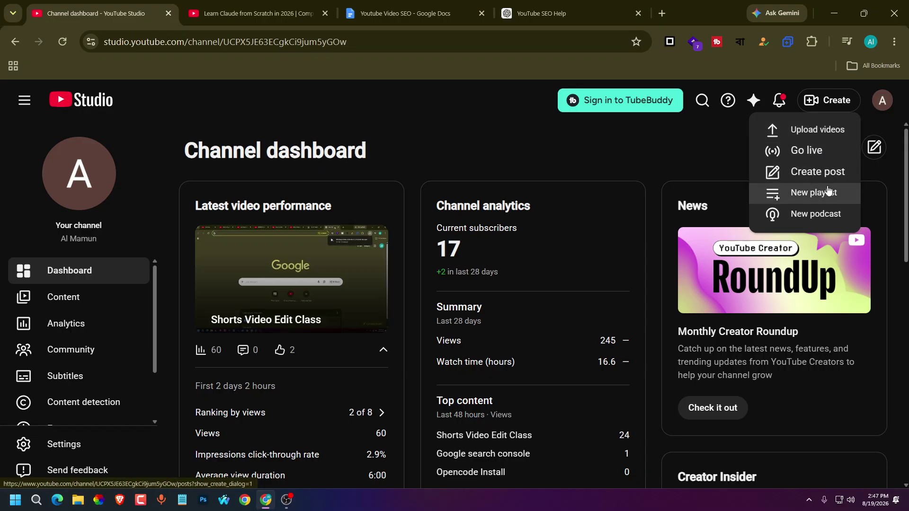
pyautogui.click(800, 135)
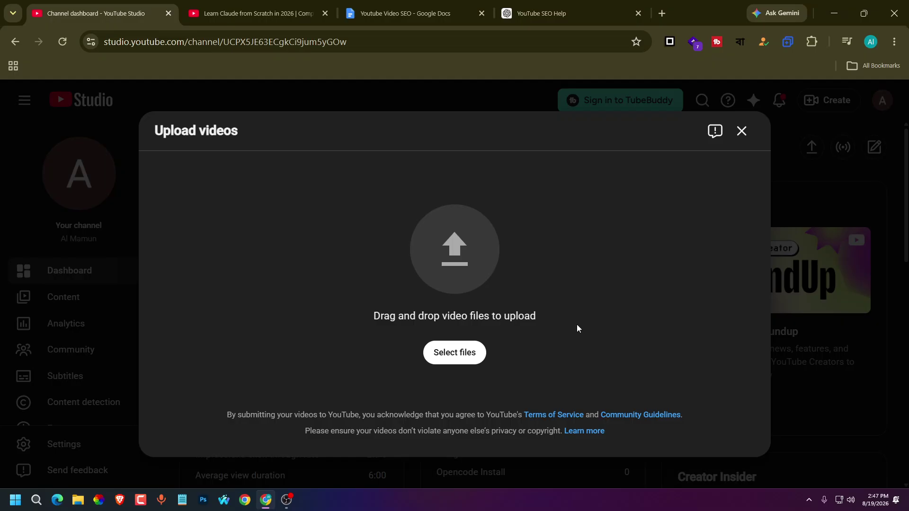
pyautogui.click(440, 362)
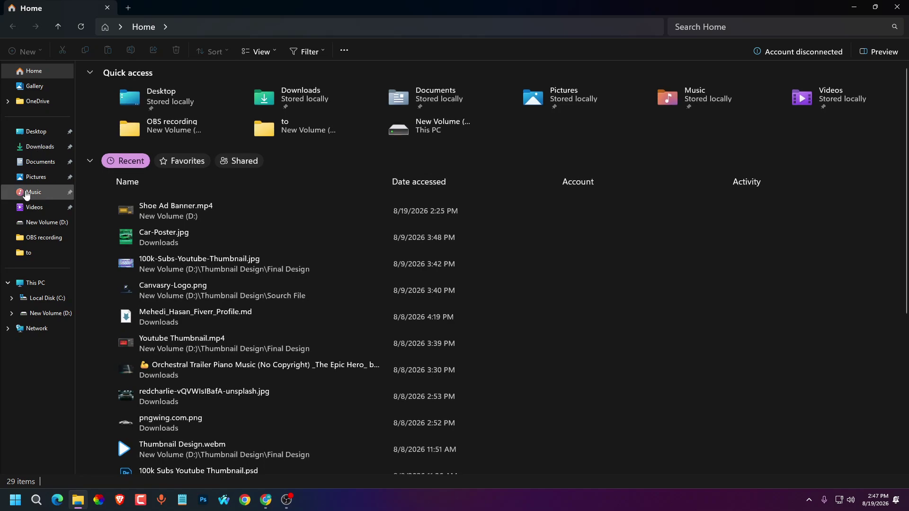
pyautogui.click(36, 282)
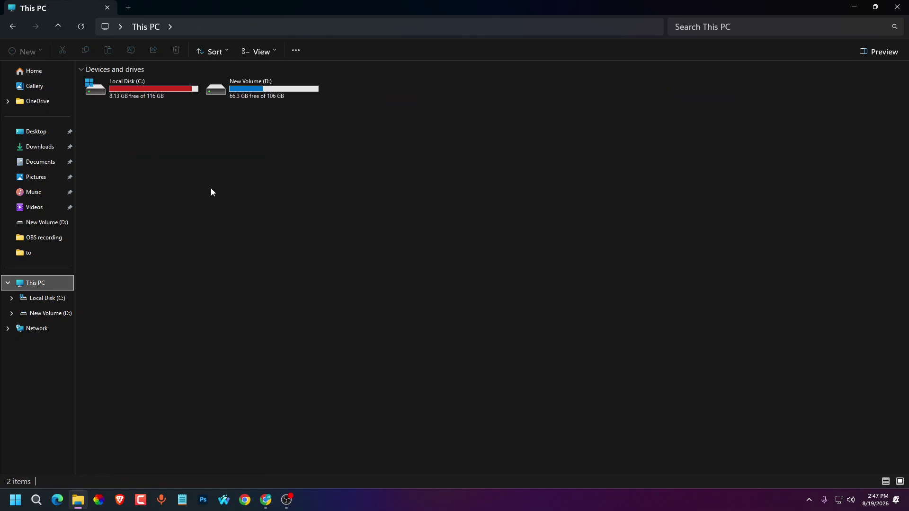
pyautogui.doubleClick(250, 102)
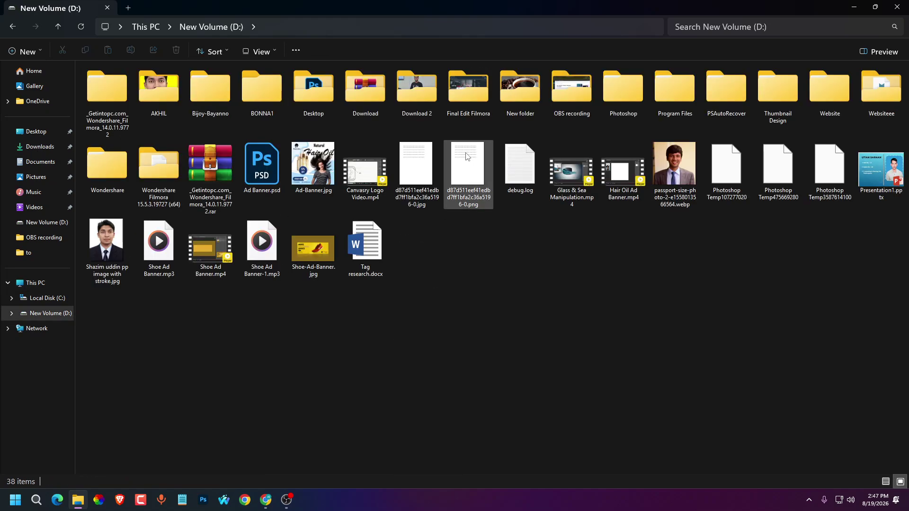
pyautogui.doubleClick(573, 109)
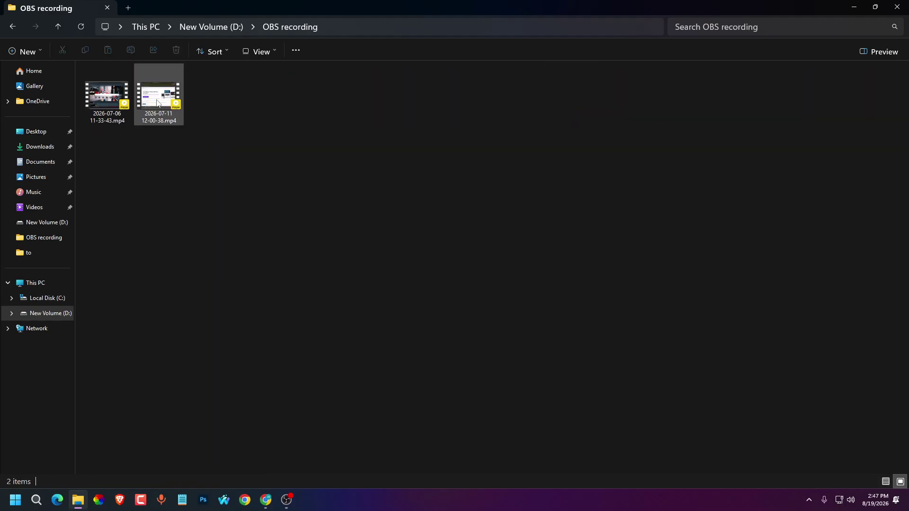
pyautogui.moveTo(156, 107); pyautogui.dragTo(443, 334)
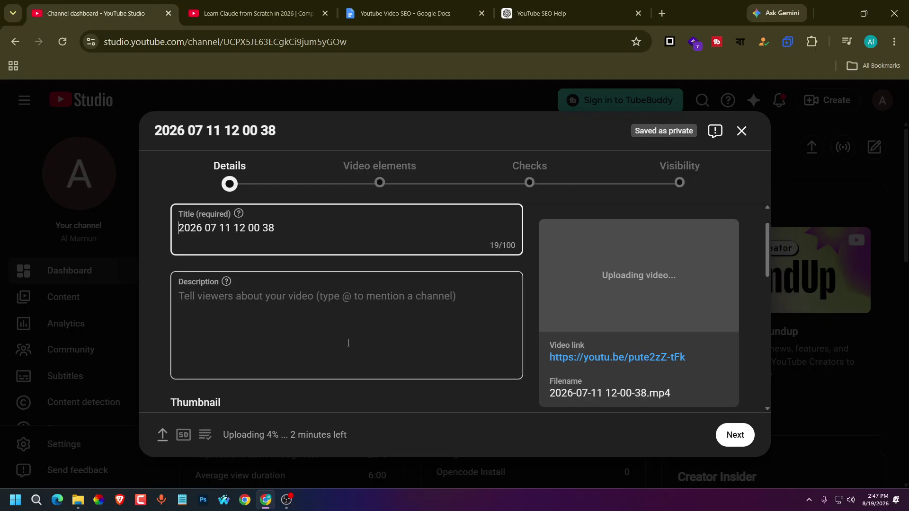
# Clear the upload's default title and copy "How to Make a YouTube Logo in Canva (Easy & Professional!)" from the Google Docs document
pyautogui.scroll(1, 348, 343)
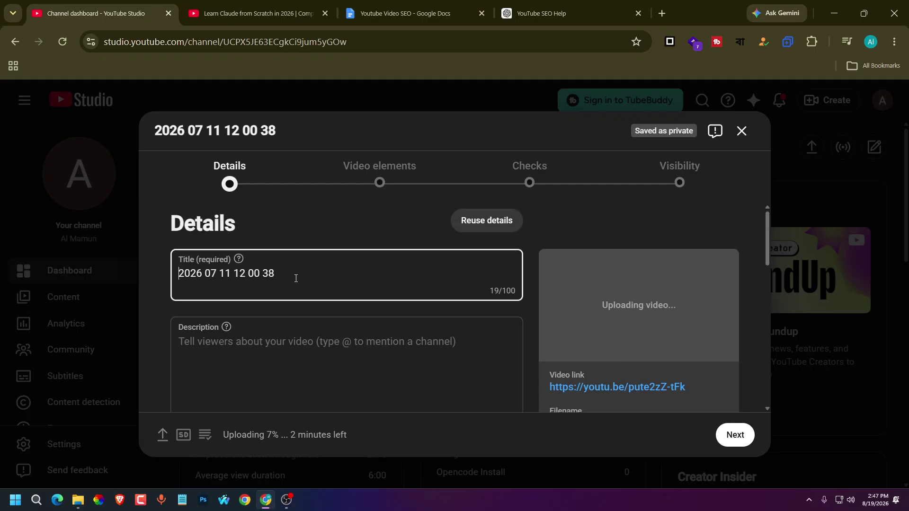
pyautogui.moveTo(296, 275); pyautogui.dragTo(178, 275)
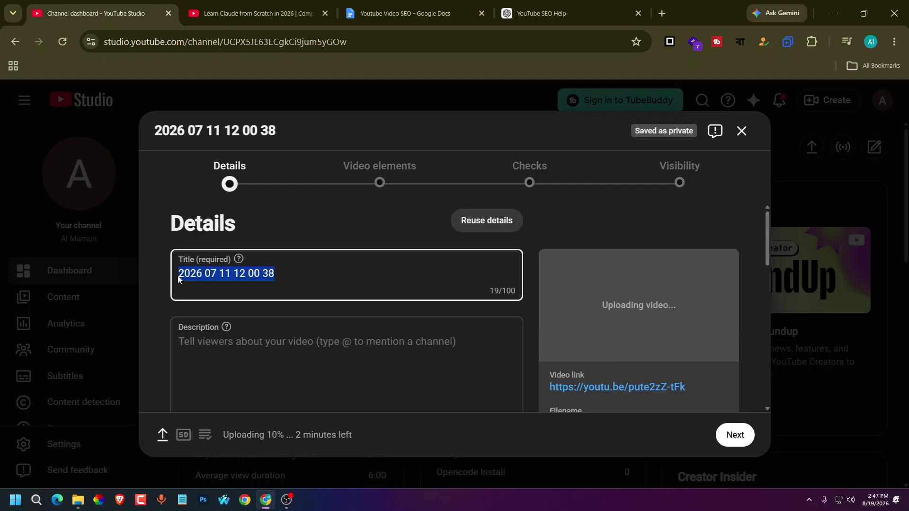
pyautogui.press('BackSpace')
pyautogui.click(404, 14)
pyautogui.scroll(10, 363, 342)
pyautogui.scroll(-1, 363, 341)
pyautogui.scroll(-1, 364, 341)
pyautogui.moveTo(312, 227); pyautogui.dragTo(608, 231)
pyautogui.hotkey('ctrl', 'c')
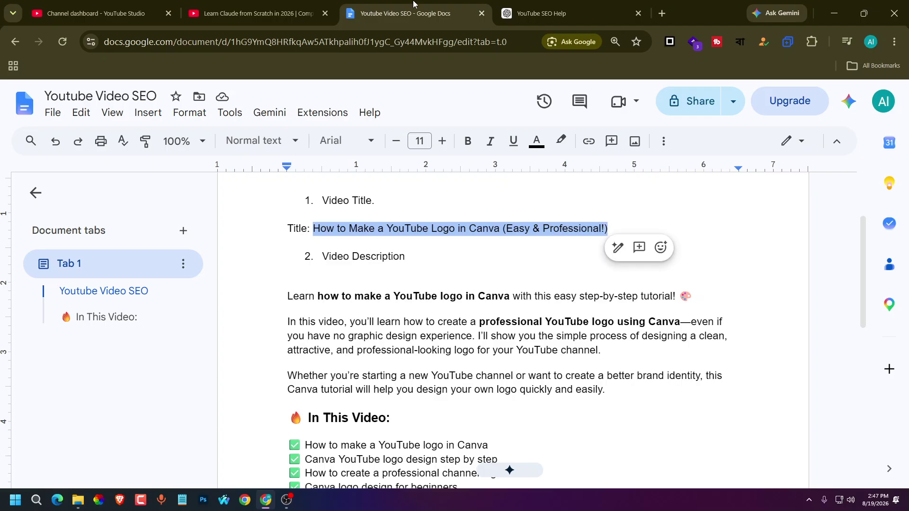
# Switch back to YouTube Studio, placing its tab after the Claude tutorial's, and paste the copied text as the video title
pyautogui.click(540, 4)
pyautogui.click(396, 4)
pyautogui.moveTo(287, 500)
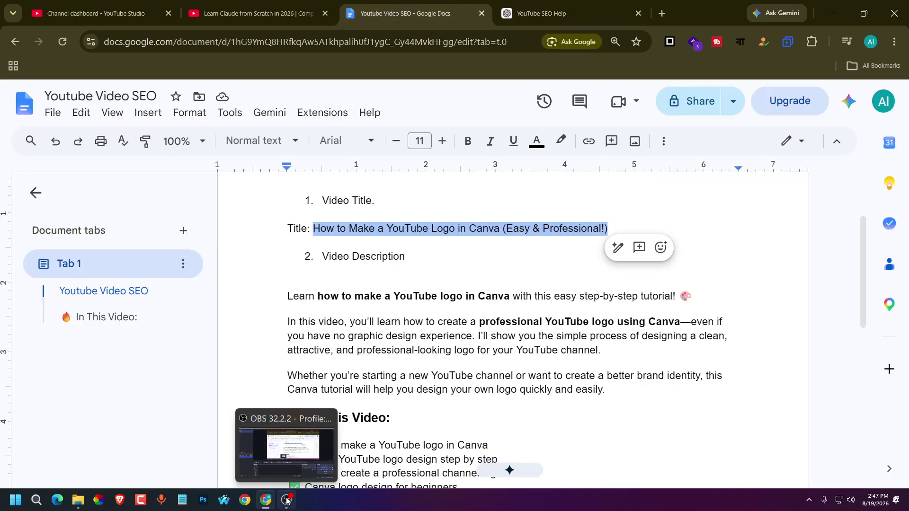
pyautogui.click(216, 7)
pyautogui.moveTo(96, 5); pyautogui.dragTo(236, 1)
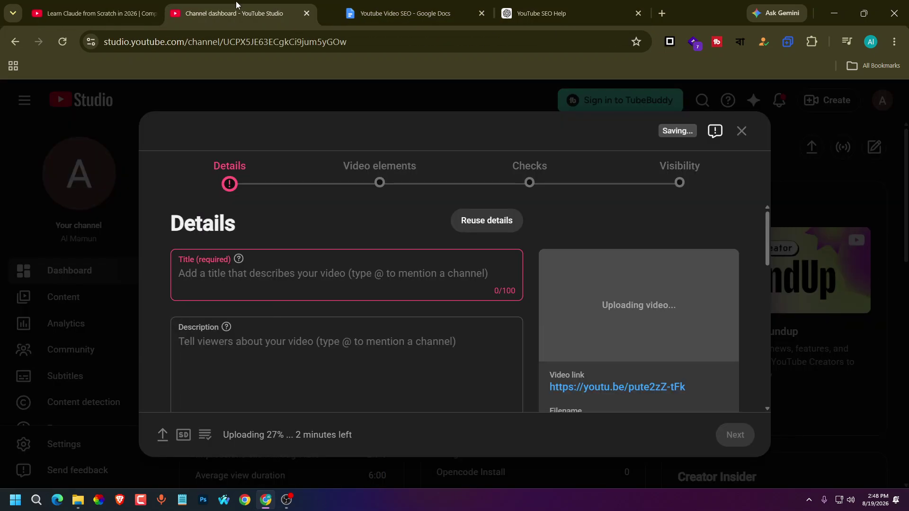
pyautogui.hotkey('ctrl', 'v')
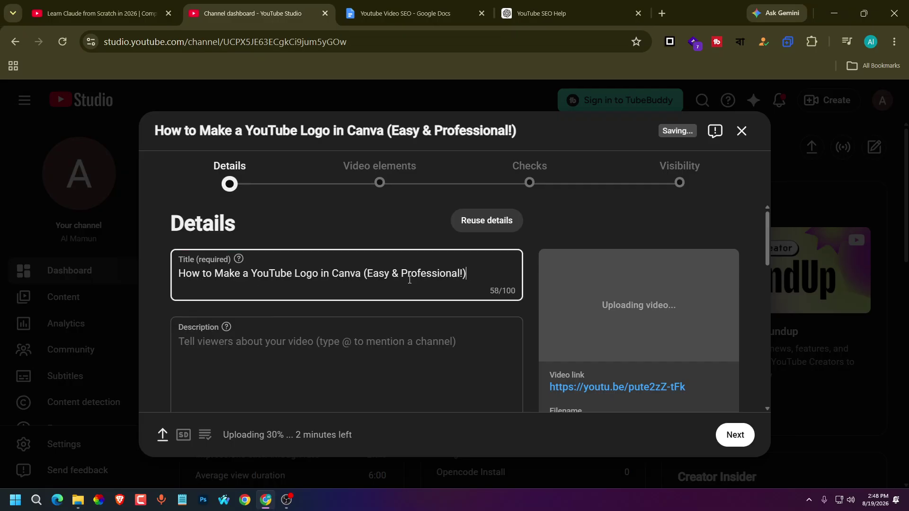
# Switch to Google Docs and copy the whole video description, from "Learn how to make a YouTube logo in Canva" through the #YouTubeTips hashtag
pyautogui.click(262, 354)
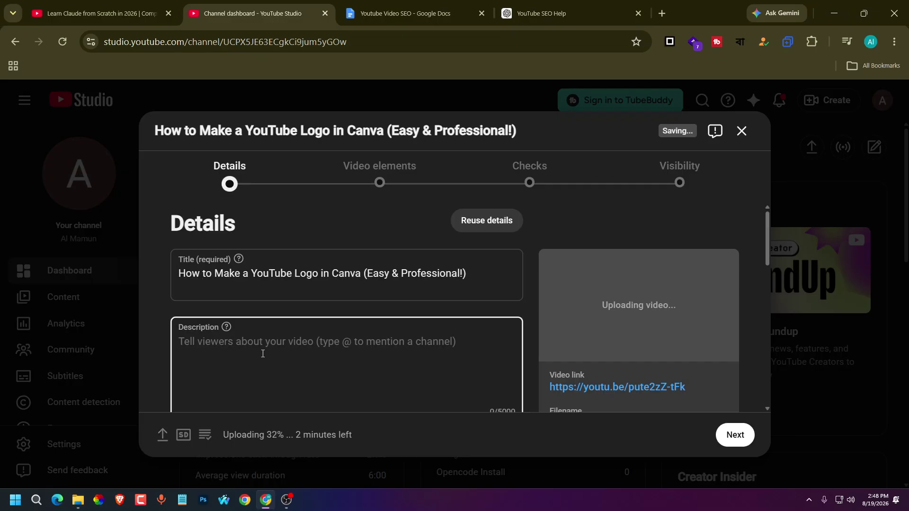
pyautogui.click(400, 13)
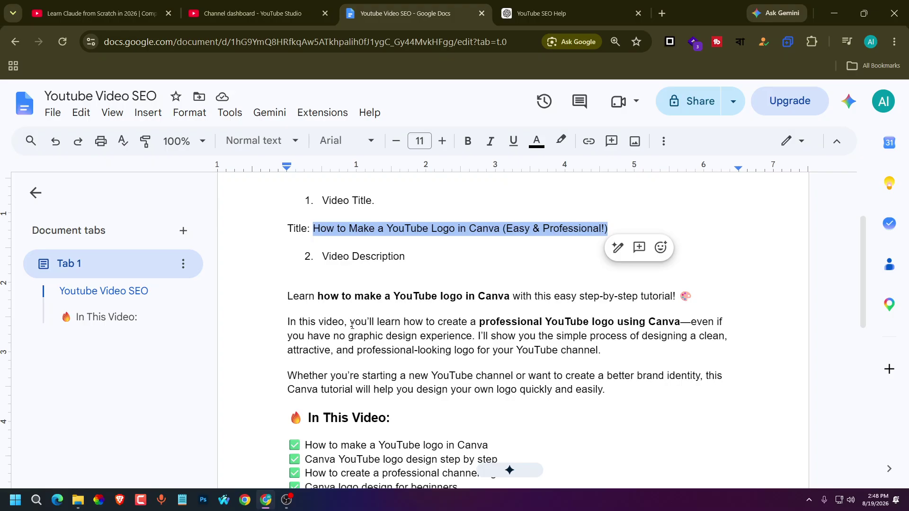
pyautogui.scroll(-2, 352, 325)
pyautogui.moveTo(287, 199); pyautogui.dragTo(626, 249)
pyautogui.click(415, 280)
pyautogui.scroll(-4, 415, 280)
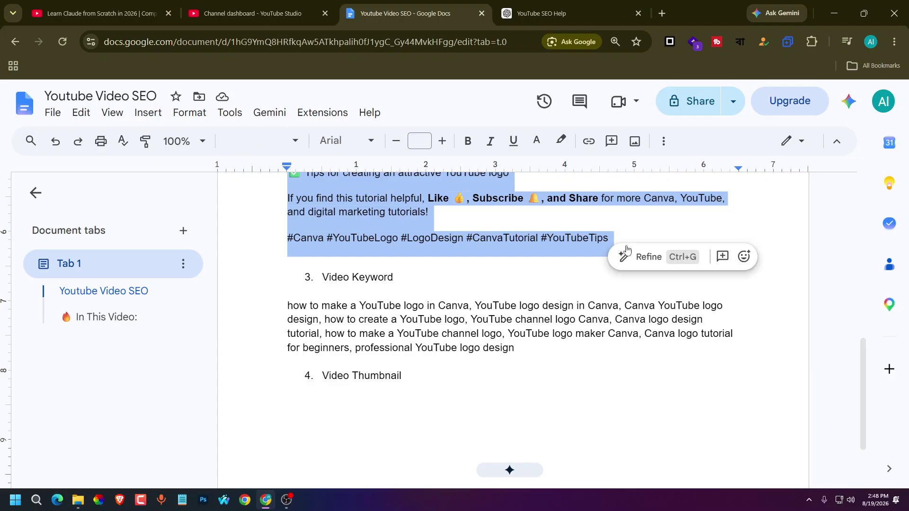
# Check the generated thumbnail in ChatGPT, return to YouTube Studio and paste the copied description into the video's description
pyautogui.click(541, 6)
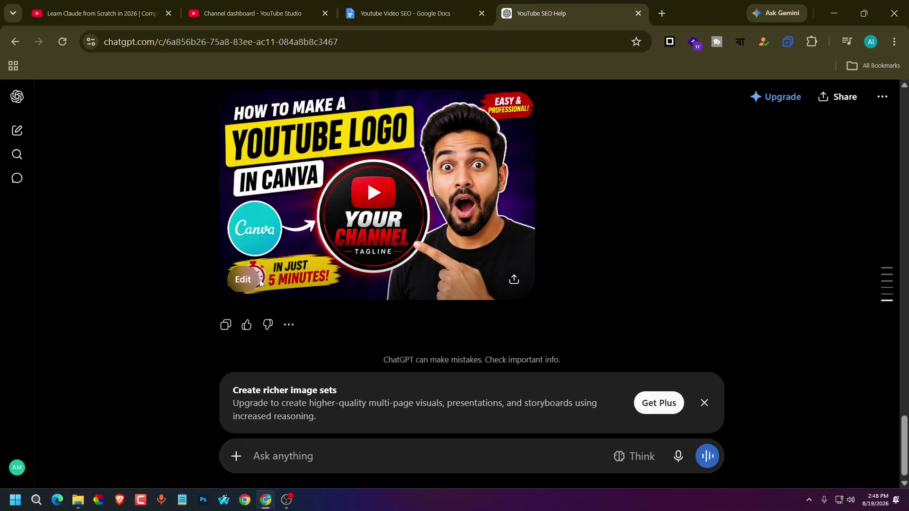
pyautogui.click(106, 5)
pyautogui.click(205, 9)
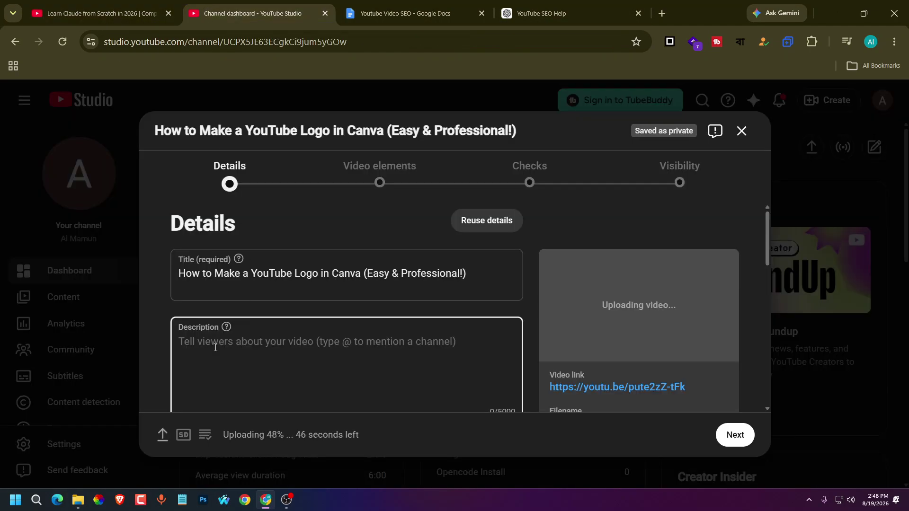
pyautogui.hotkey('ctrl', 'v')
pyautogui.scroll(-2, 297, 327)
pyautogui.scroll(5, 298, 328)
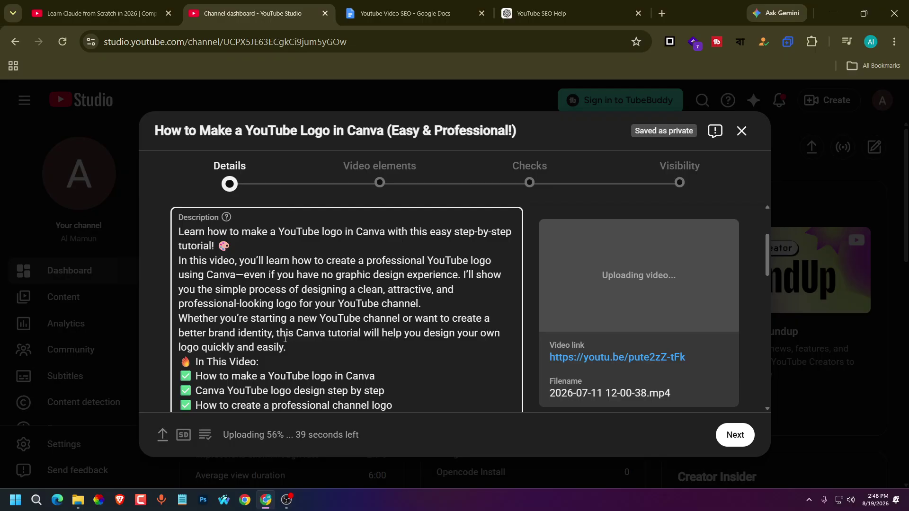
pyautogui.scroll(-3, 285, 338)
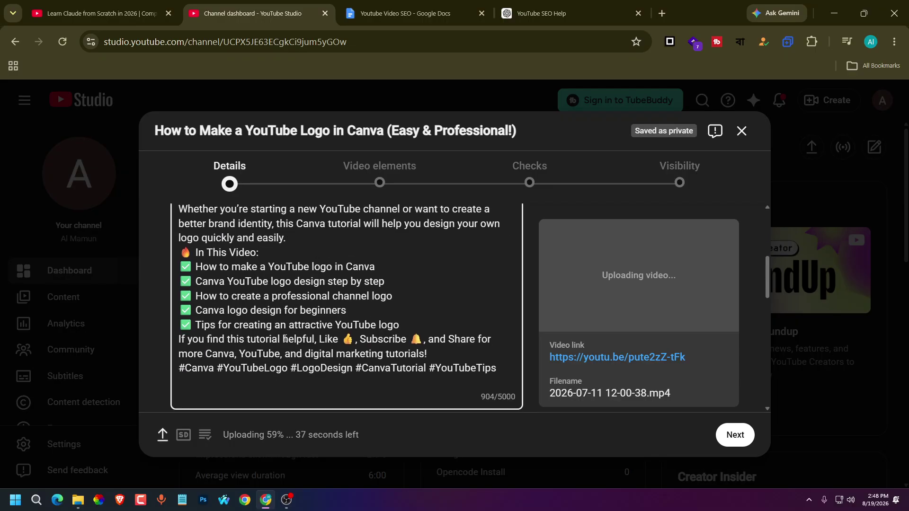
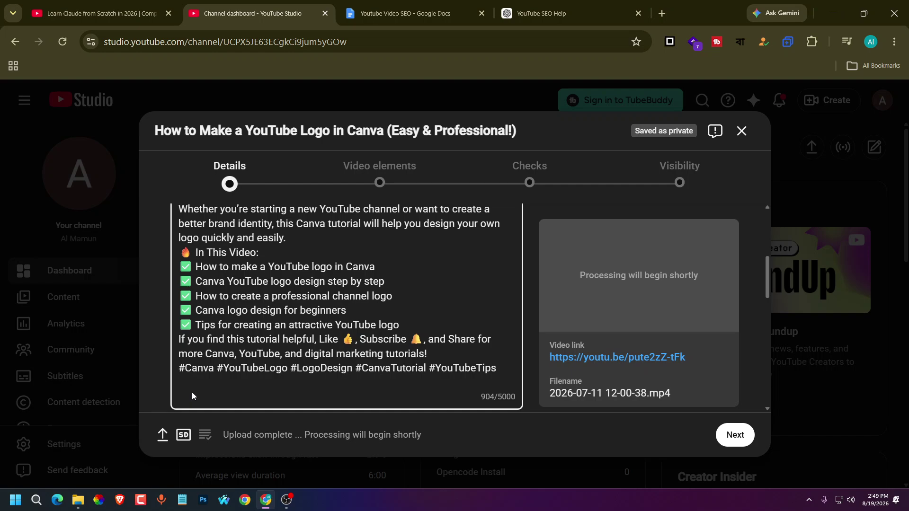
# Locate the thumbnail options in the upload details, then switch to ChatGPT and download the generated thumbnail image
pyautogui.click(210, 387)
pyautogui.scroll(-3, 211, 388)
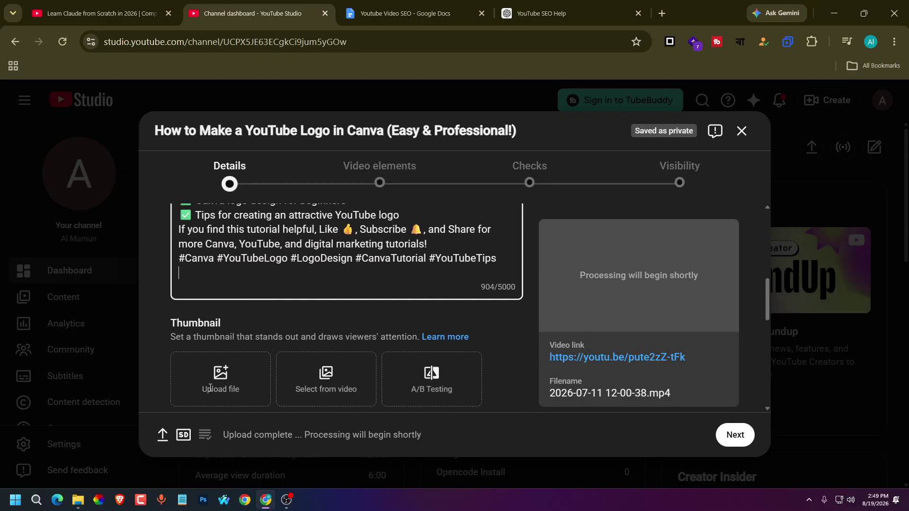
pyautogui.scroll(-2, 259, 365)
pyautogui.scroll(2, 264, 363)
pyautogui.click(544, 13)
pyautogui.scroll(4, 392, 284)
pyautogui.scroll(-4, 393, 284)
pyautogui.click(512, 273)
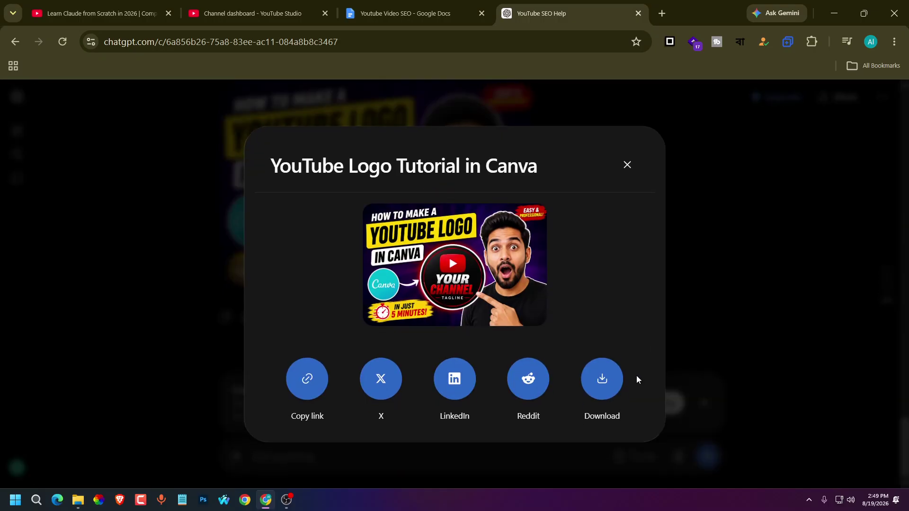
pyautogui.click(610, 382)
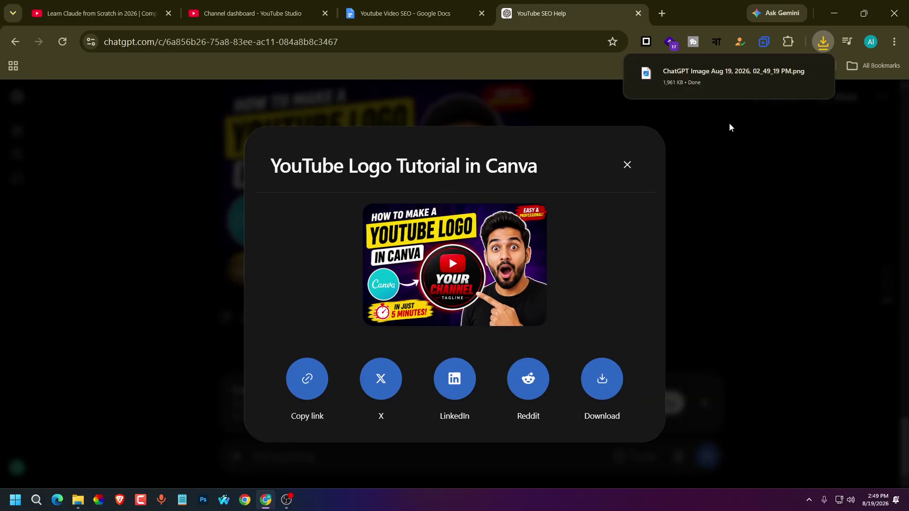
pyautogui.click(779, 223)
# Set the downloaded ChatGPT image as the video's thumbnail in YouTube Studio
pyautogui.click(823, 41)
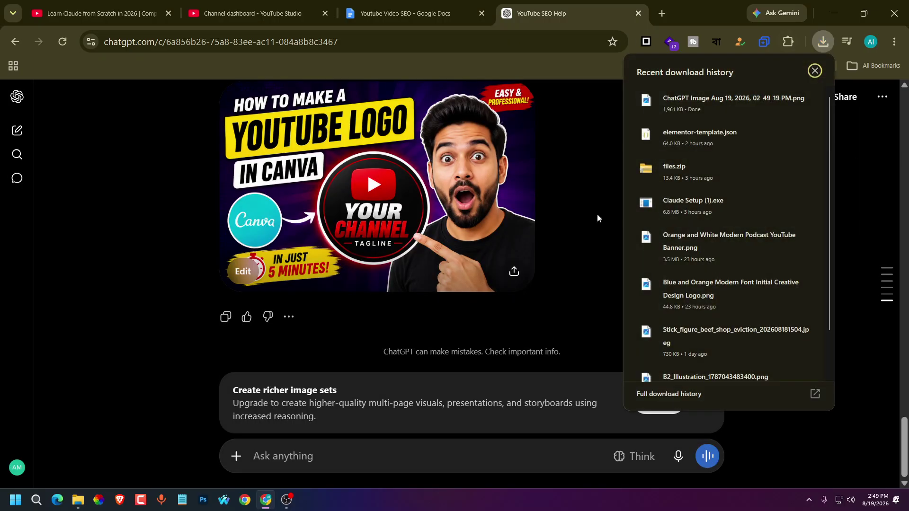
pyautogui.moveTo(698, 109)
pyautogui.mouseDown()
pyautogui.moveTo(601, 146)
pyautogui.moveTo(662, 92)
pyautogui.moveTo(696, 98)
pyautogui.mouseUp()
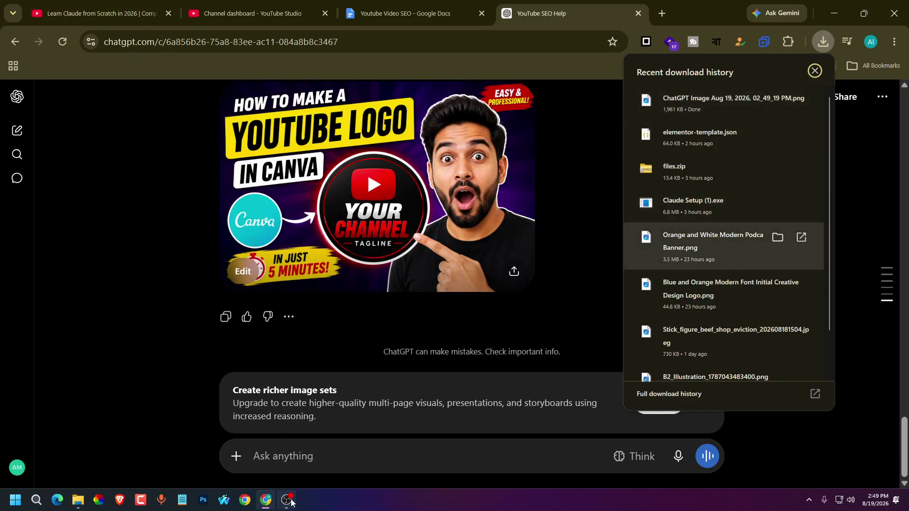
pyautogui.moveTo(290, 505)
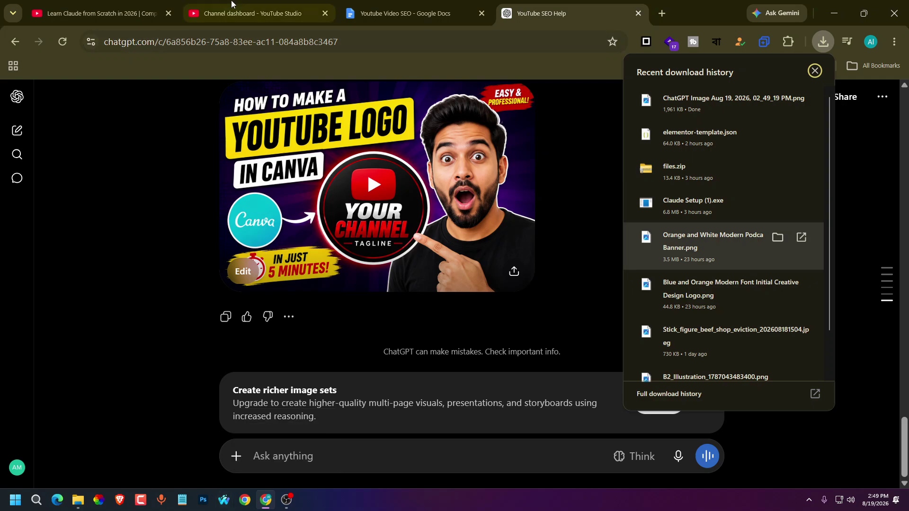
pyautogui.click(229, 4)
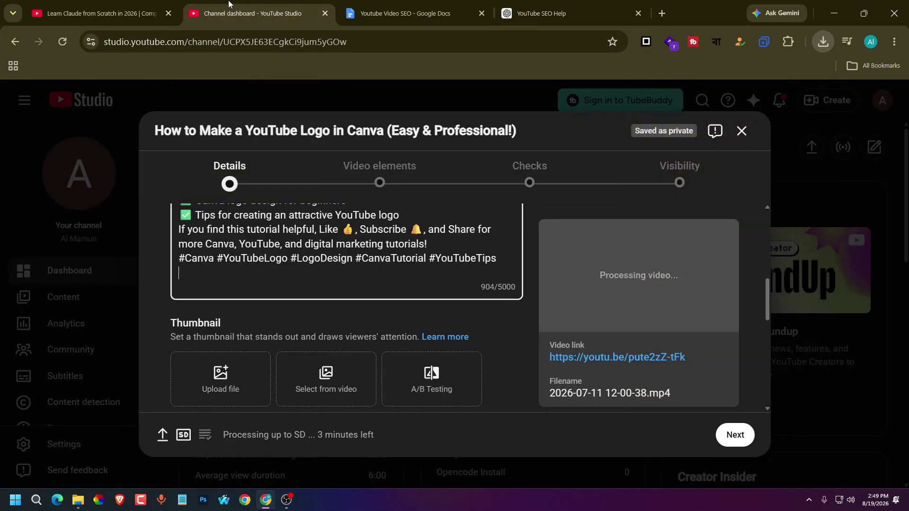
pyautogui.click(823, 42)
pyautogui.moveTo(712, 116); pyautogui.dragTo(220, 379)
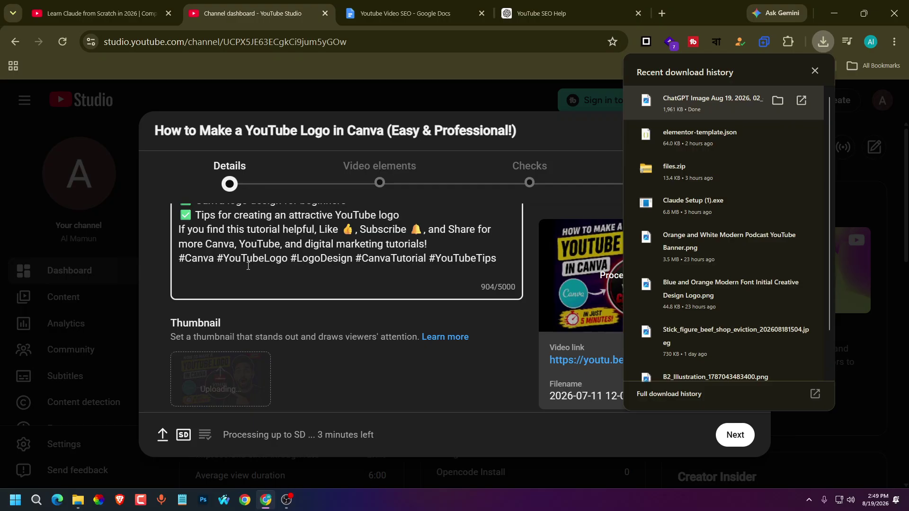
# Insert a blank line above the hashtags in the description and change the first hashtag to #canva
pyautogui.click(447, 246)
pyautogui.press('Return')
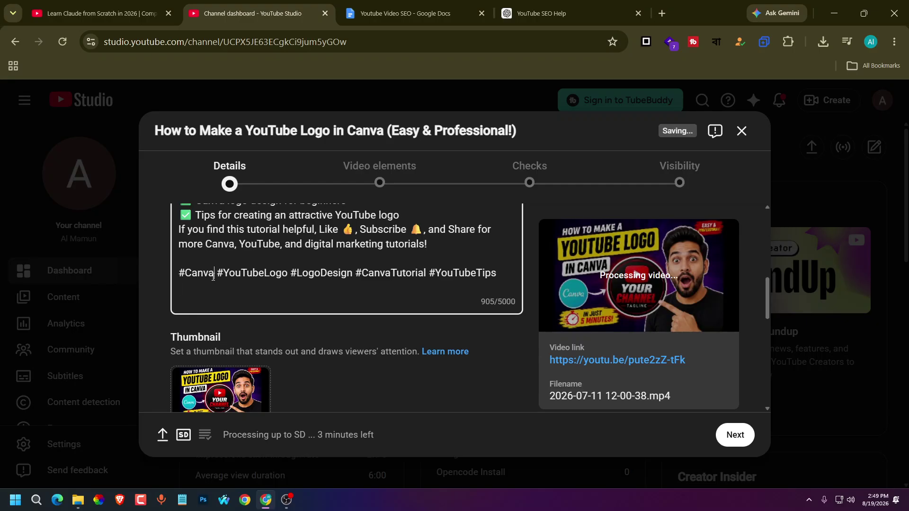
pyautogui.click(199, 274)
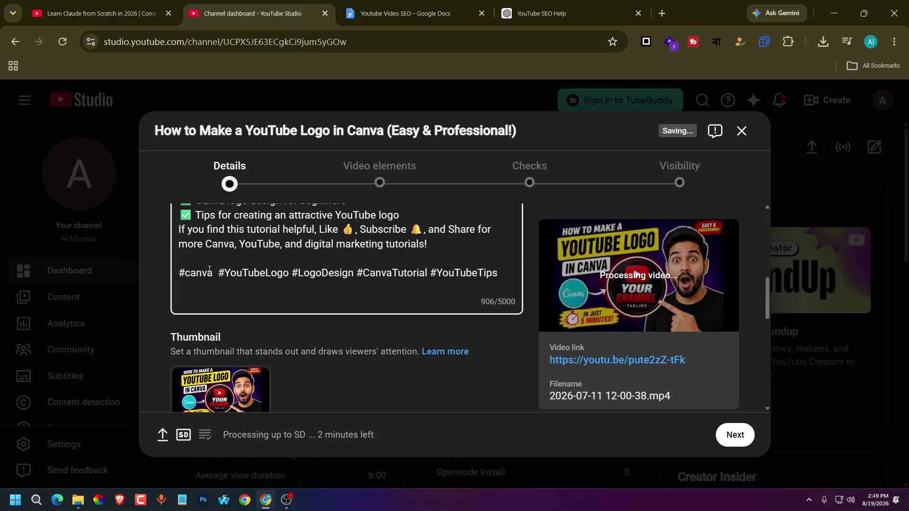
pyautogui.press('BackSpace')
# Check the hashtags on the Claude tutorial's YouTube page and in the Google Docs description, and return to YouTube Studio
pyautogui.click(117, 5)
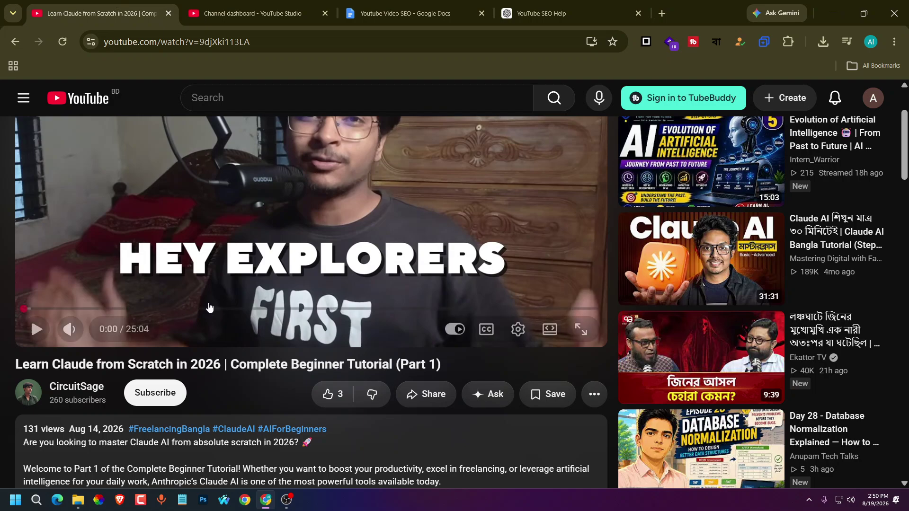
pyautogui.scroll(-2, 199, 310)
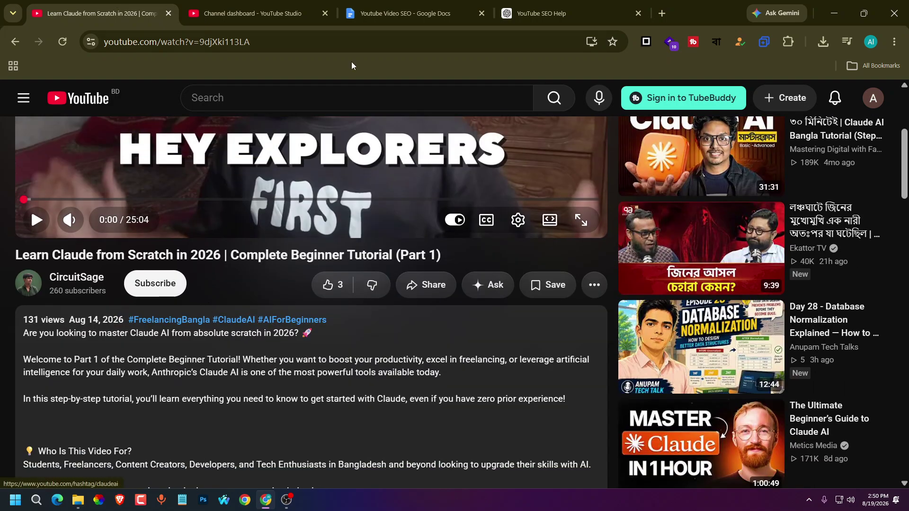
pyautogui.click(403, 4)
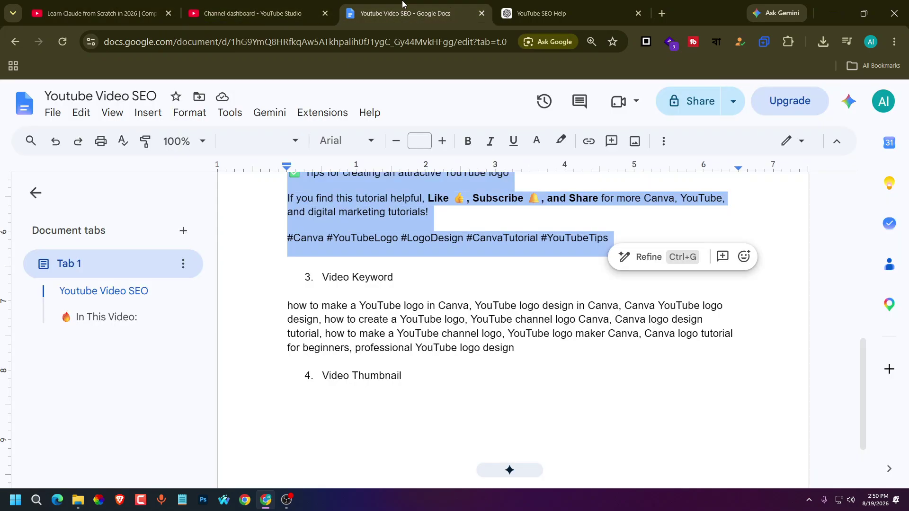
pyautogui.click(472, 395)
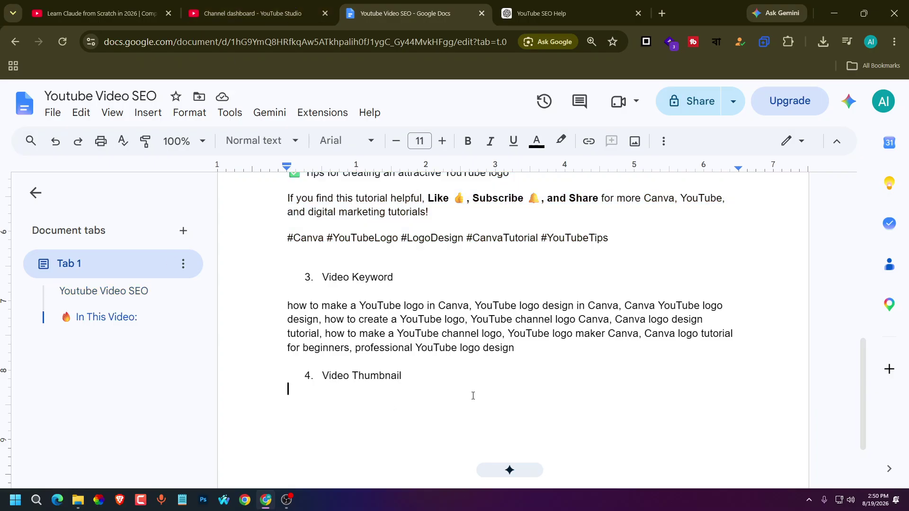
pyautogui.click(265, 6)
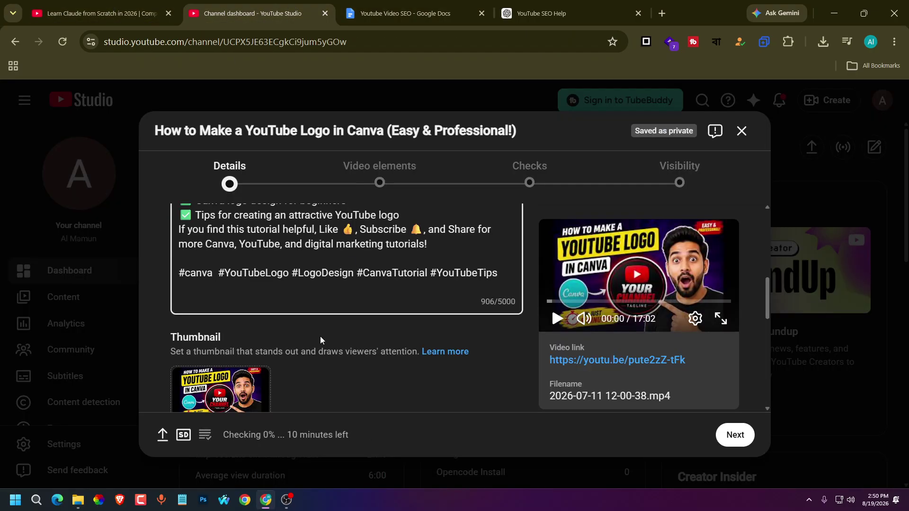
# Review the thumbnail section and the playlist options, including the choices for creating a playlist, and close them without adding one
pyautogui.scroll(-5, 320, 336)
pyautogui.scroll(3, 320, 336)
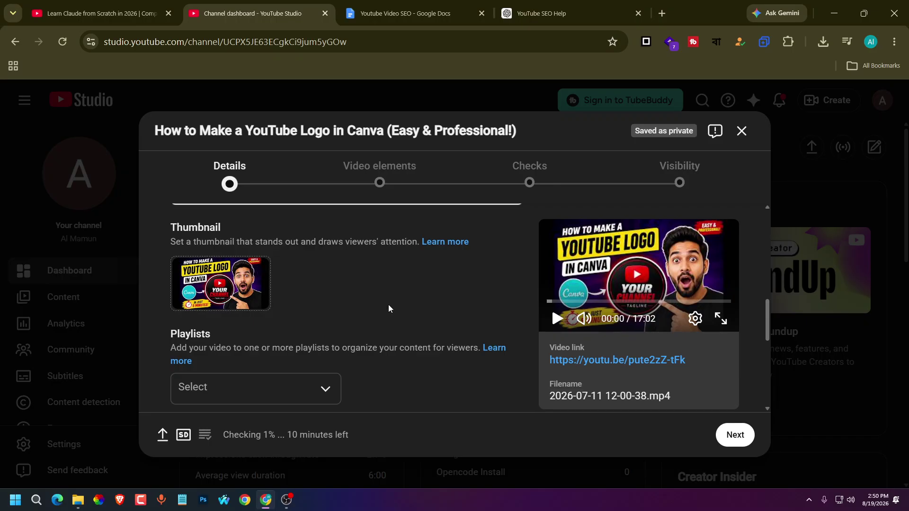
pyautogui.moveTo(203, 270)
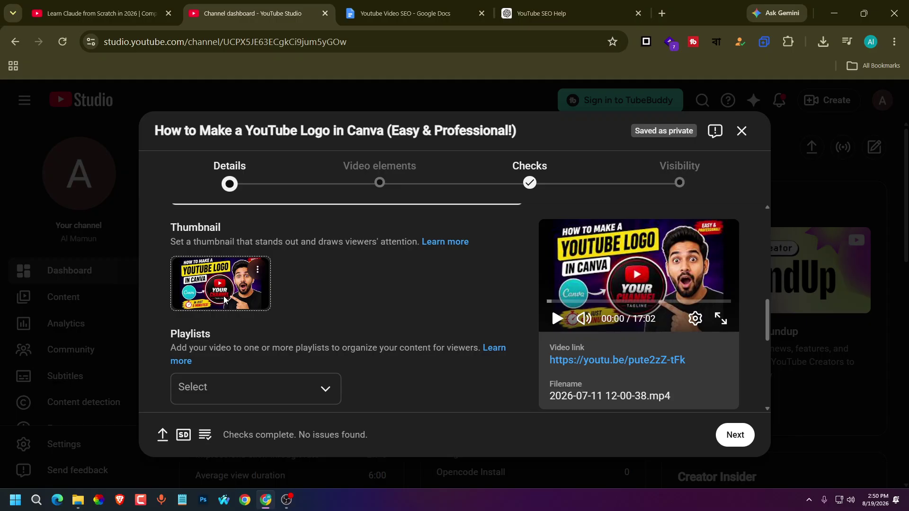
pyautogui.scroll(-2, 277, 299)
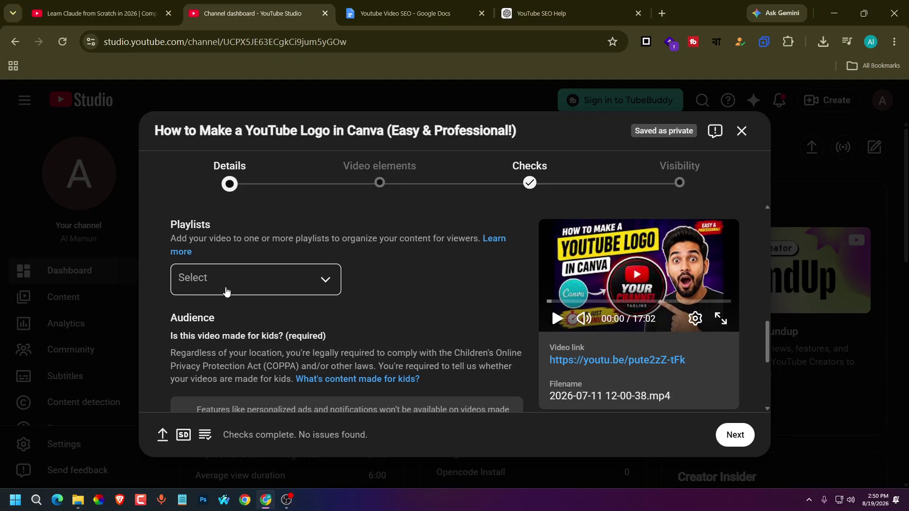
pyautogui.click(282, 290)
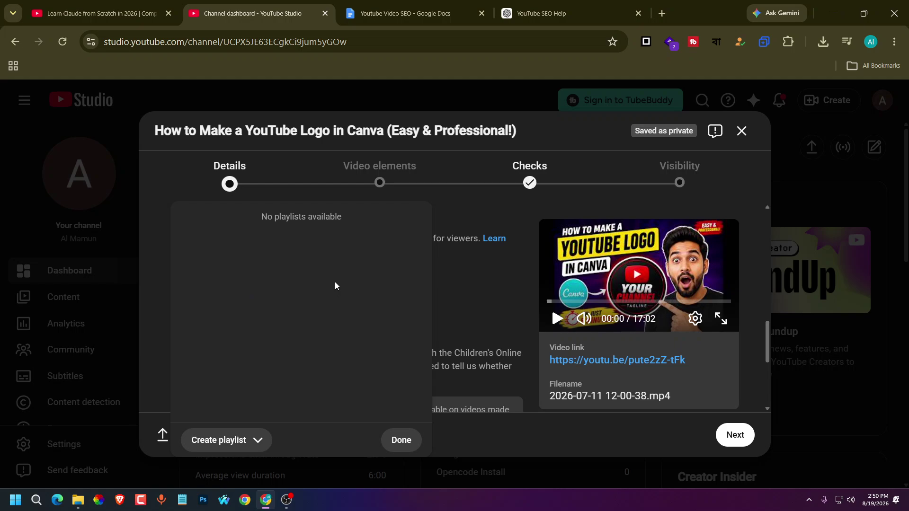
pyautogui.click(205, 442)
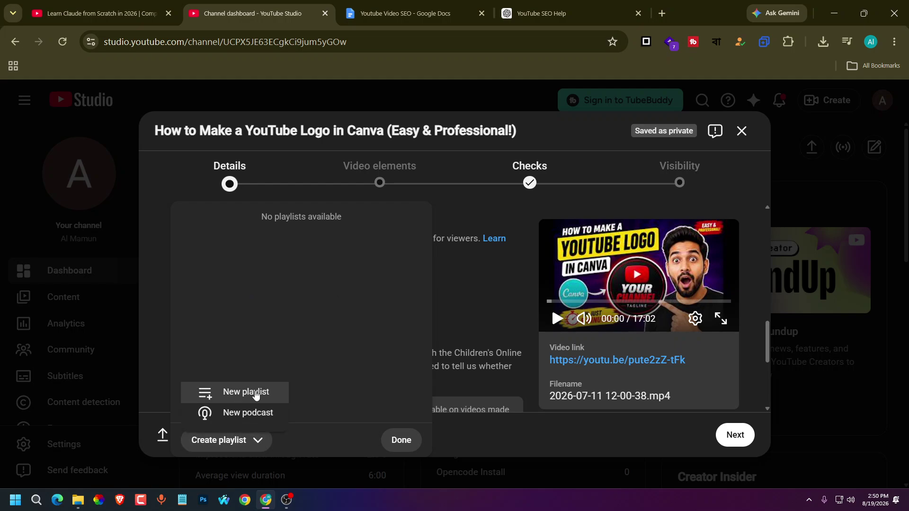
pyautogui.click(402, 440)
pyautogui.scroll(-2, 335, 328)
pyautogui.scroll(2, 335, 328)
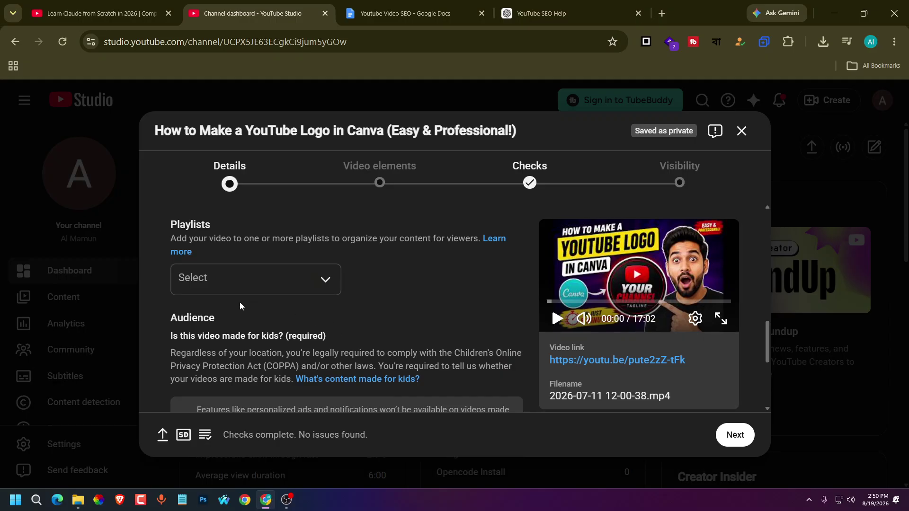
# Set the video's audience to "No, it's not made for kids"
pyautogui.scroll(-2, 311, 311)
pyautogui.scroll(2, 312, 311)
pyautogui.scroll(-2, 295, 338)
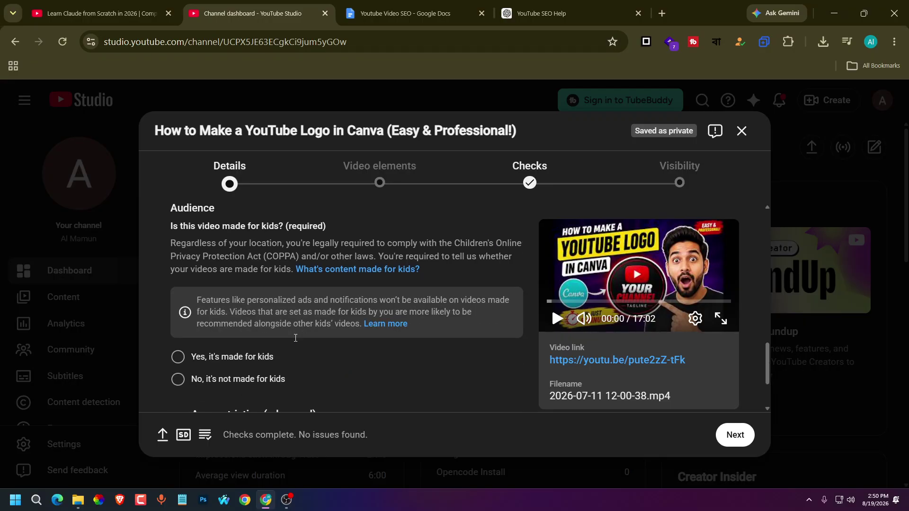
pyautogui.click(178, 382)
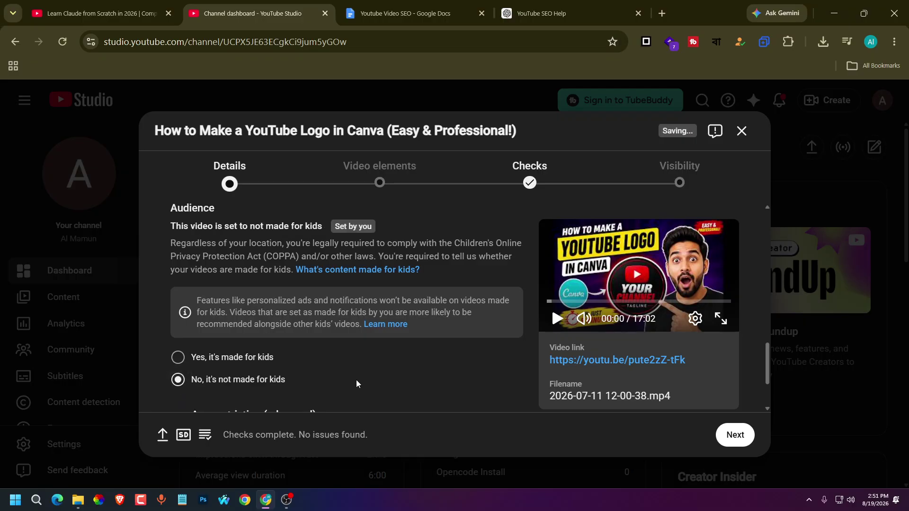
# Expand the additional video details and review the paid promotion, AI use, collaboration, automatic chapters and concepts settings down to the tags
pyautogui.scroll(-2, 357, 380)
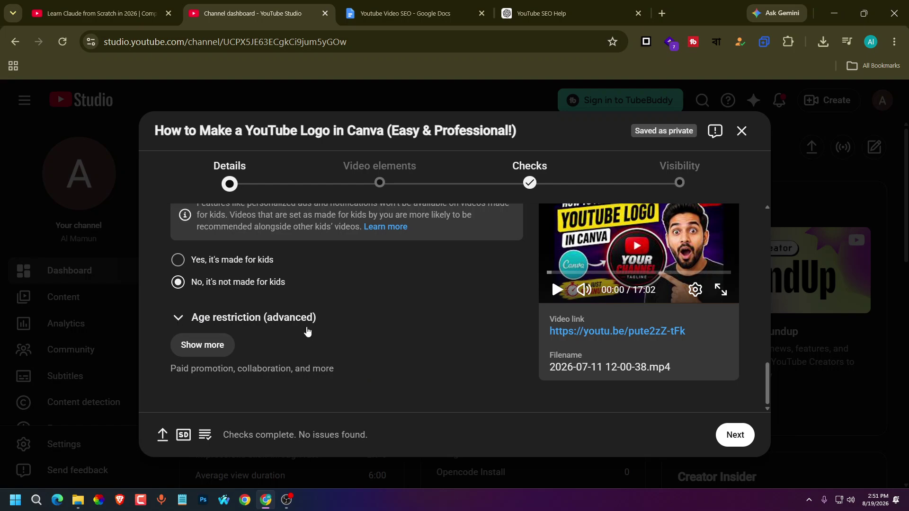
pyautogui.click(197, 344)
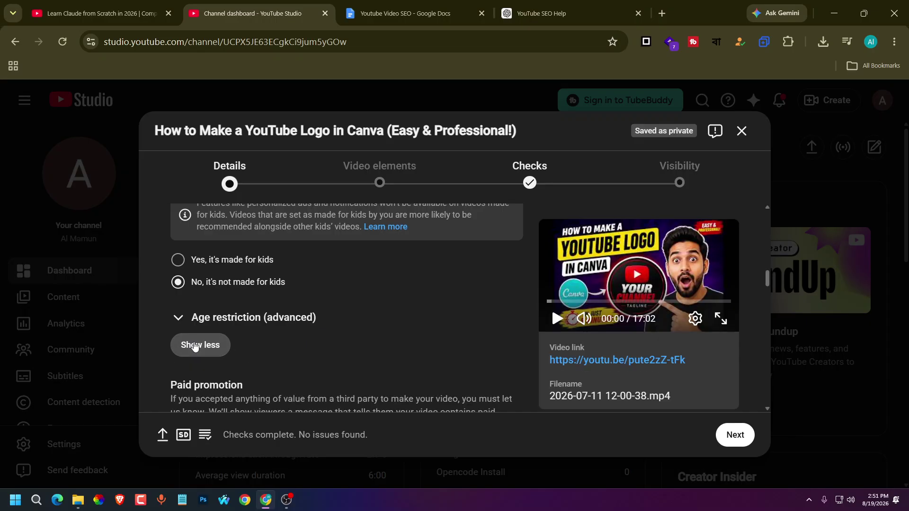
pyautogui.scroll(-2, 375, 335)
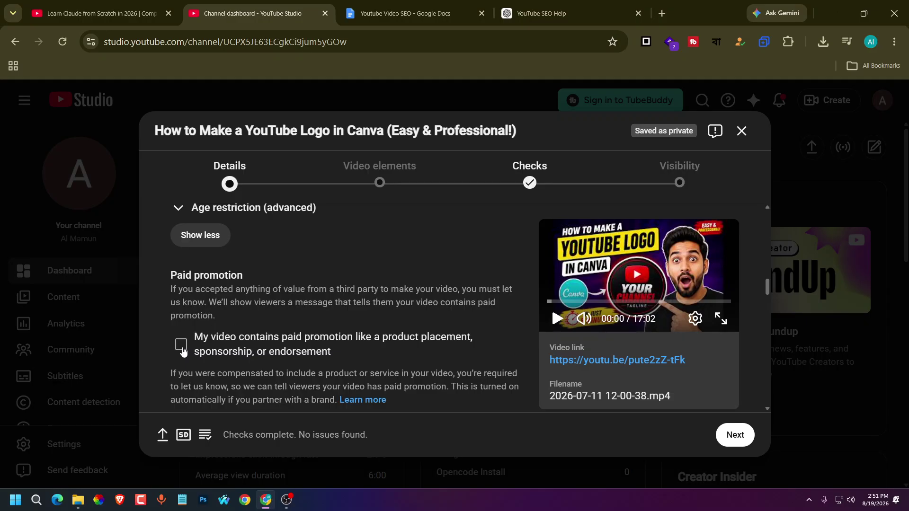
pyautogui.scroll(-2, 236, 336)
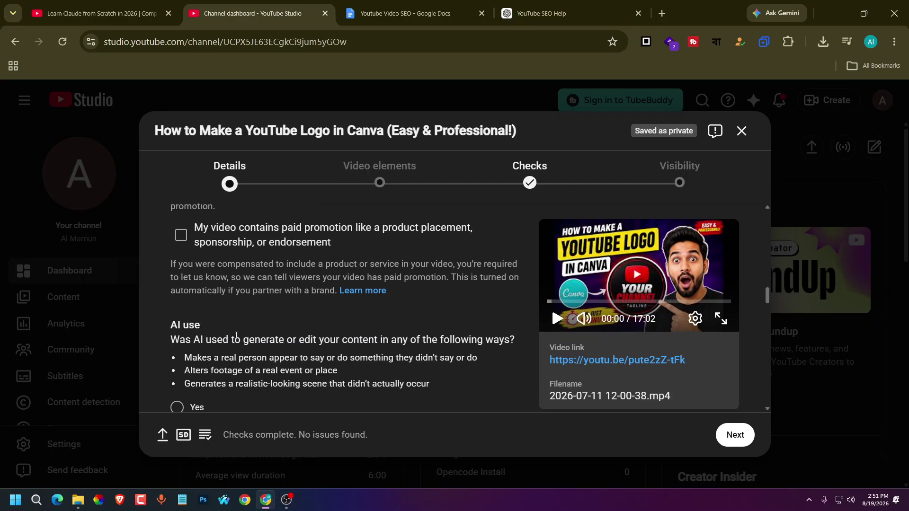
pyautogui.scroll(-2, 236, 335)
pyautogui.scroll(2, 235, 335)
pyautogui.scroll(-2, 402, 351)
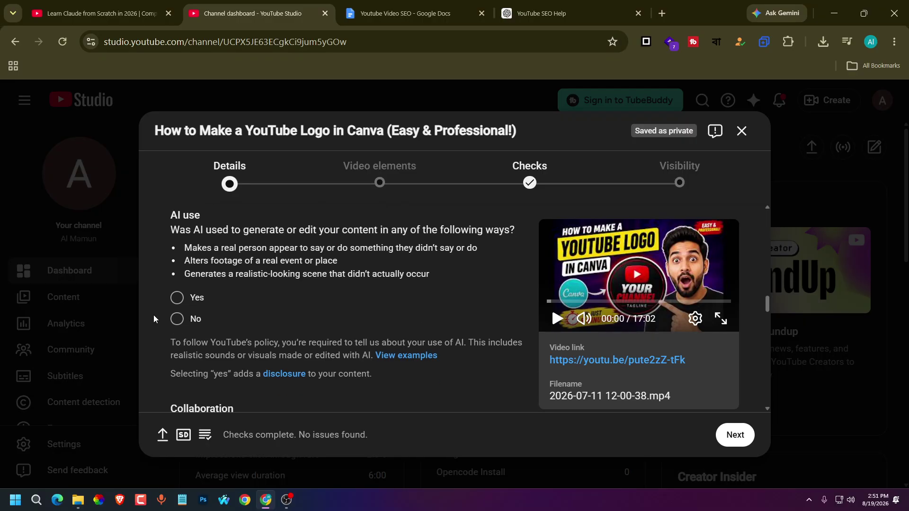
pyautogui.scroll(-2, 260, 296)
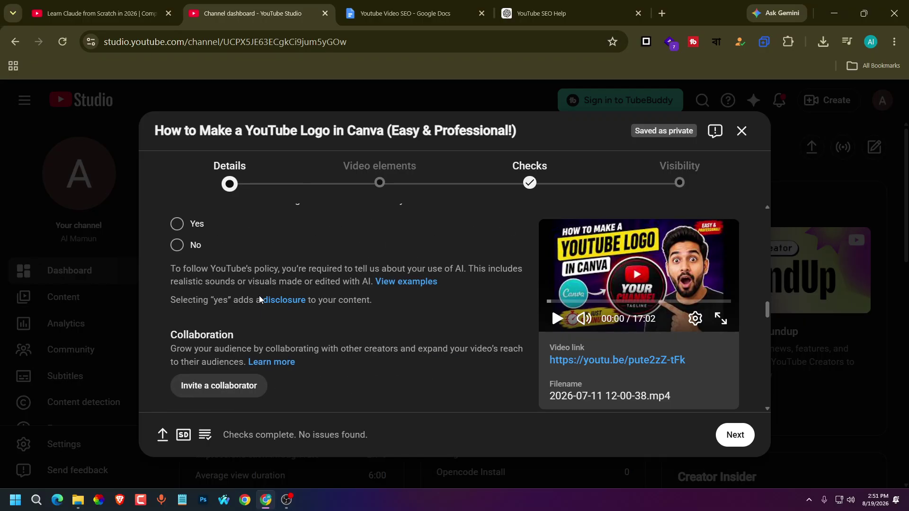
pyautogui.scroll(-2, 259, 295)
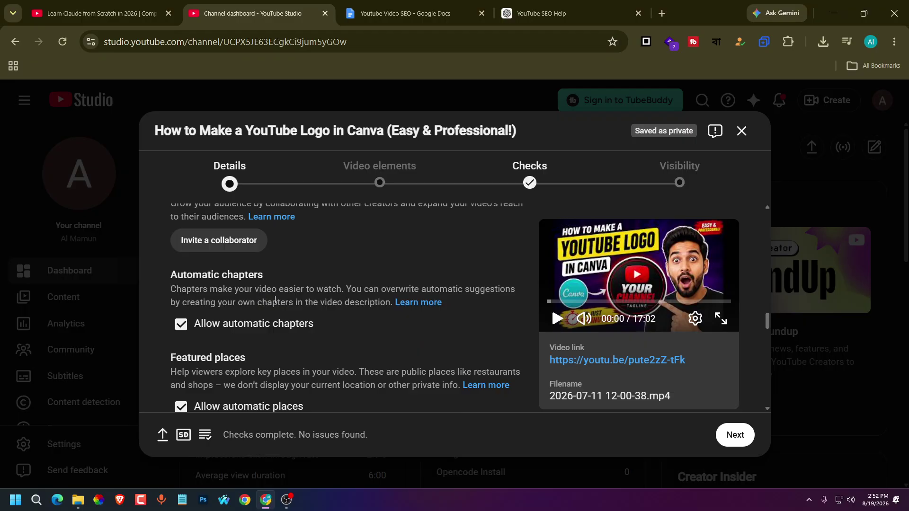
pyautogui.scroll(-2, 274, 301)
pyautogui.scroll(-2, 275, 305)
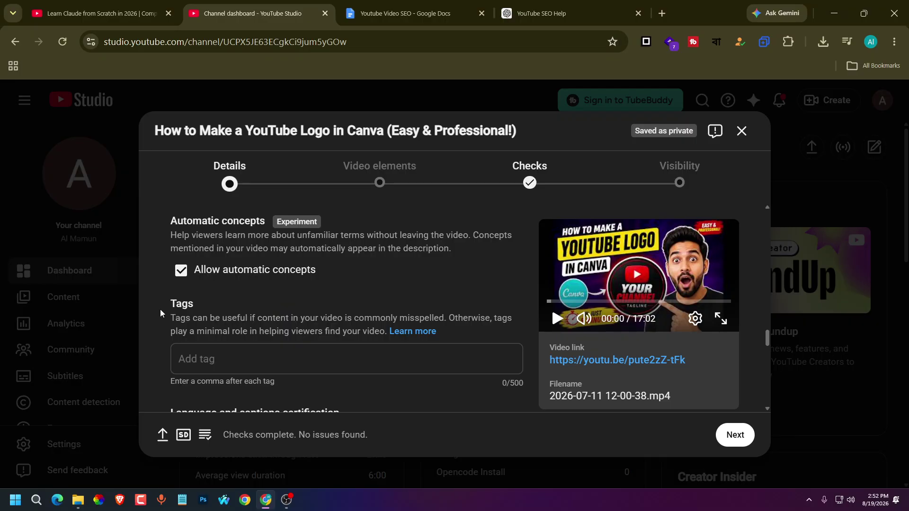
# Prepare the video's empty tags field for input, switch to Google Docs and add a comma at the end of the video keyword list
pyautogui.click(205, 359)
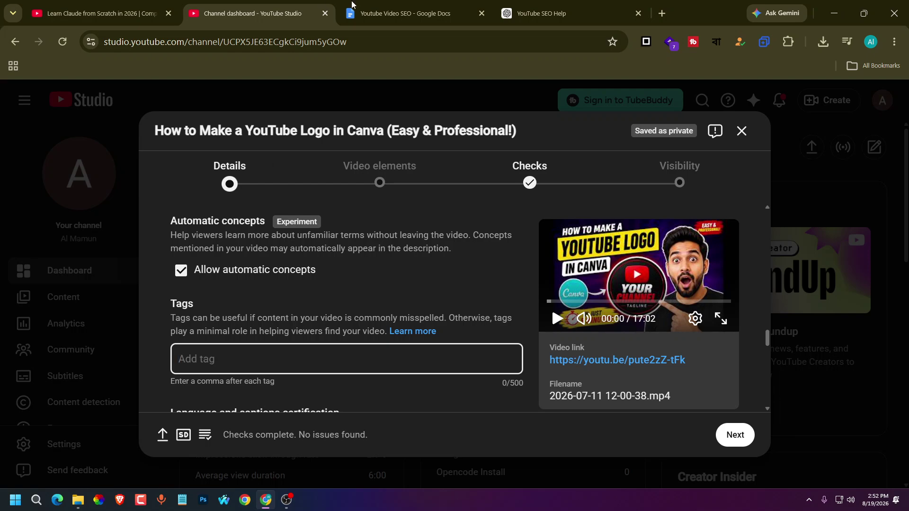
pyautogui.hotkey('ctrl', 'Tab')
pyautogui.click(515, 348)
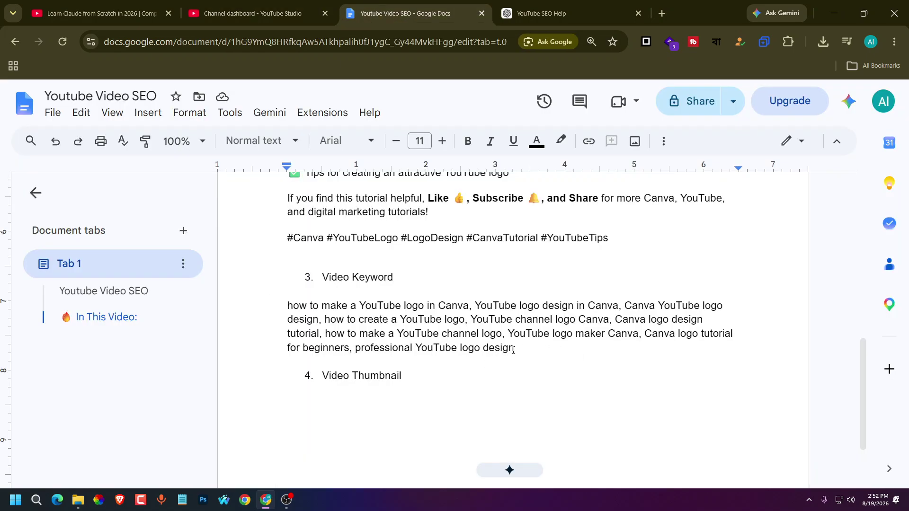
pyautogui.moveTo(495, 458)
pyautogui.write(',')
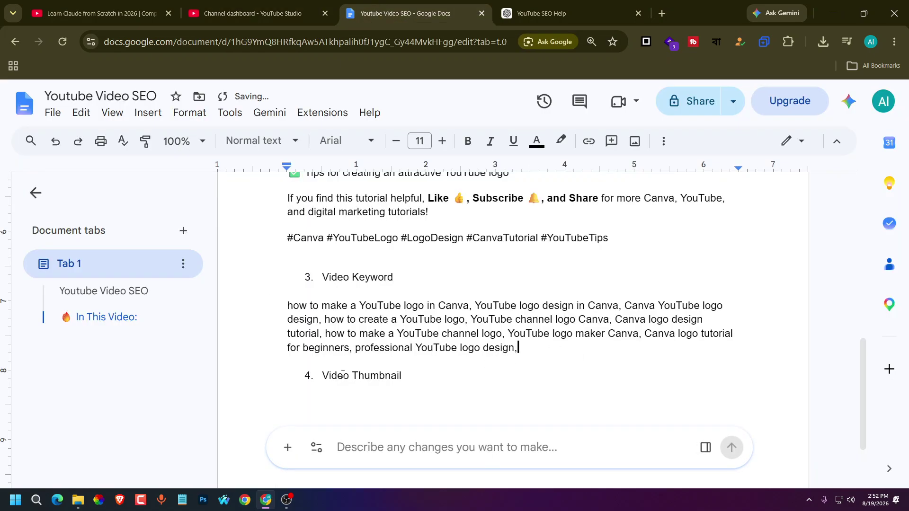
# Copy the whole video keyword list from Google Docs and paste it into the video's tags in YouTube Studio
pyautogui.moveTo(283, 305); pyautogui.dragTo(469, 305)
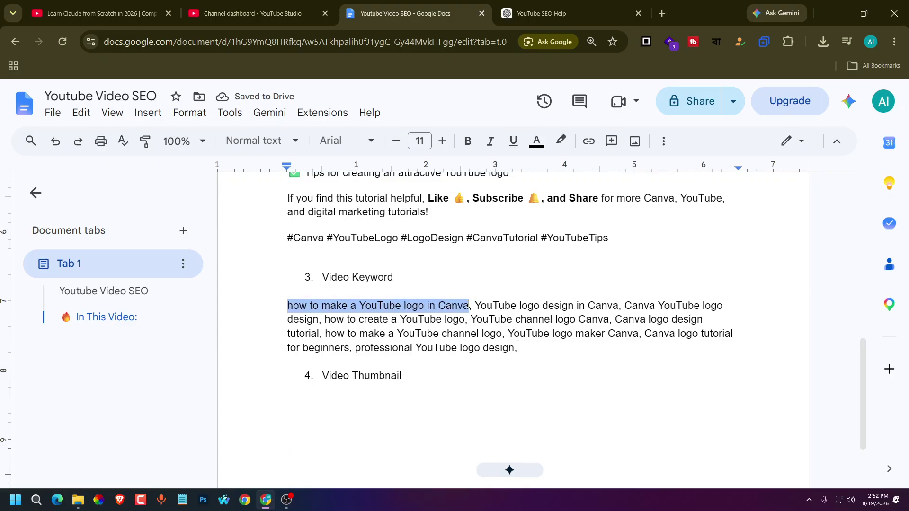
pyautogui.click(474, 350)
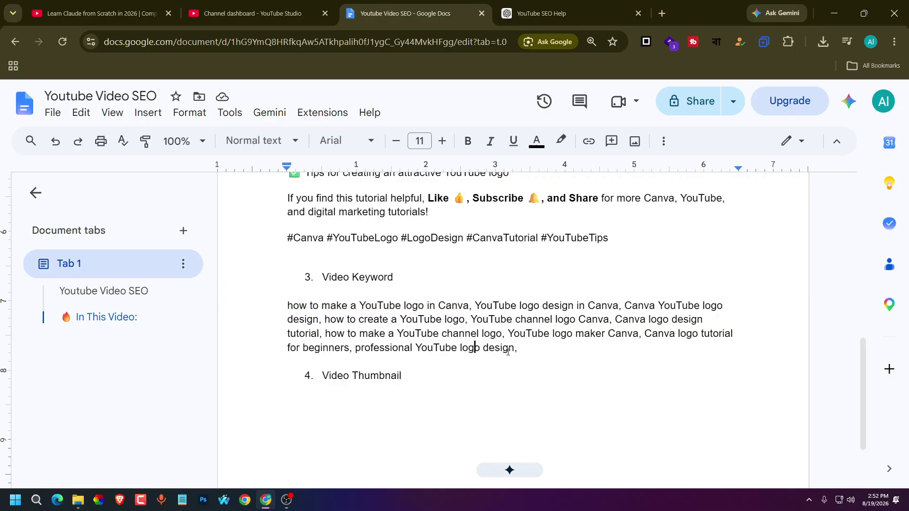
pyautogui.click(472, 306)
pyautogui.moveTo(518, 347); pyautogui.dragTo(287, 305)
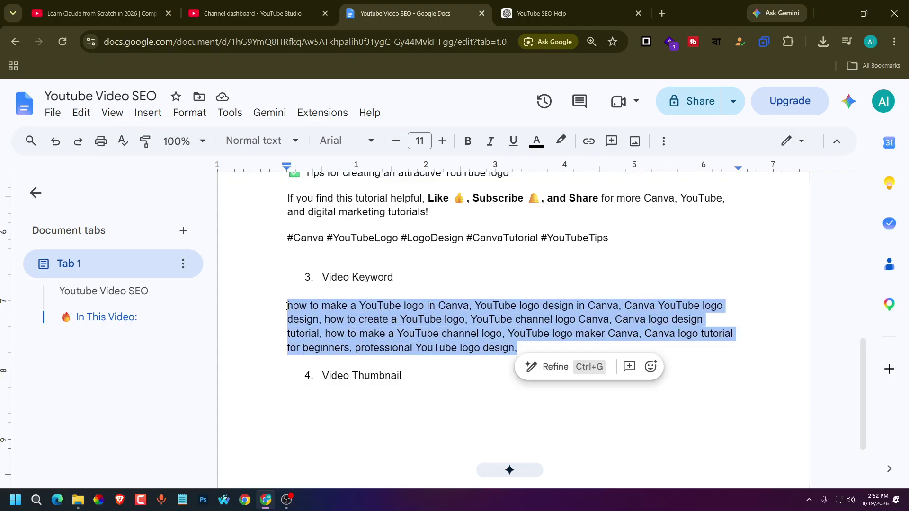
pyautogui.click(251, 13)
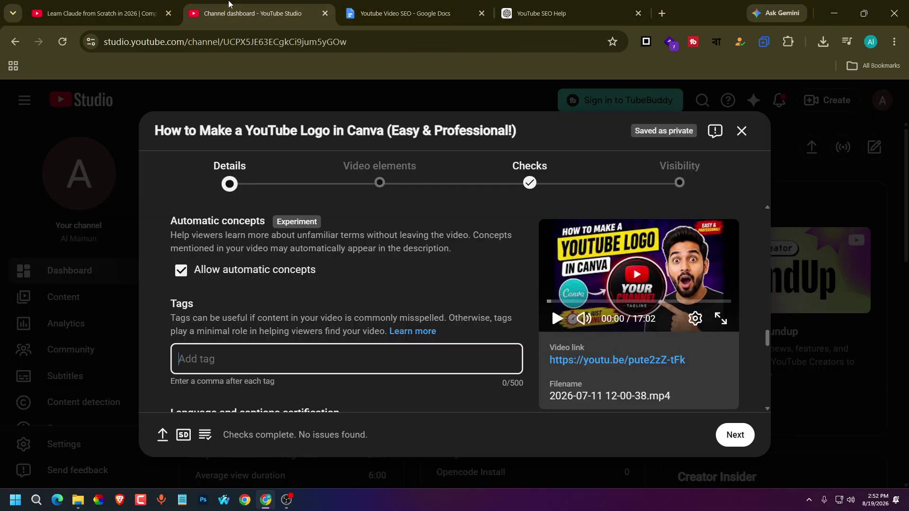
pyautogui.hotkey('ctrl', 'v')
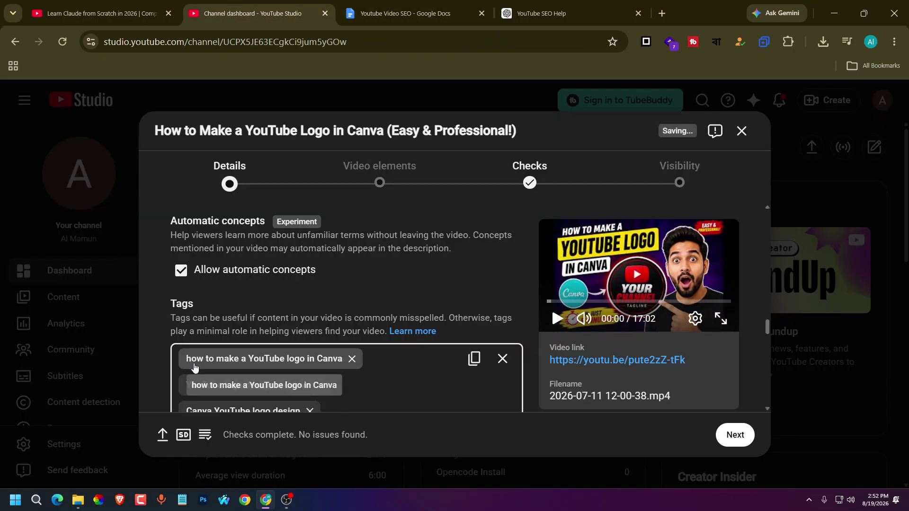
# Look through the pasted tags and the tag character count
pyautogui.scroll(-2, 319, 303)
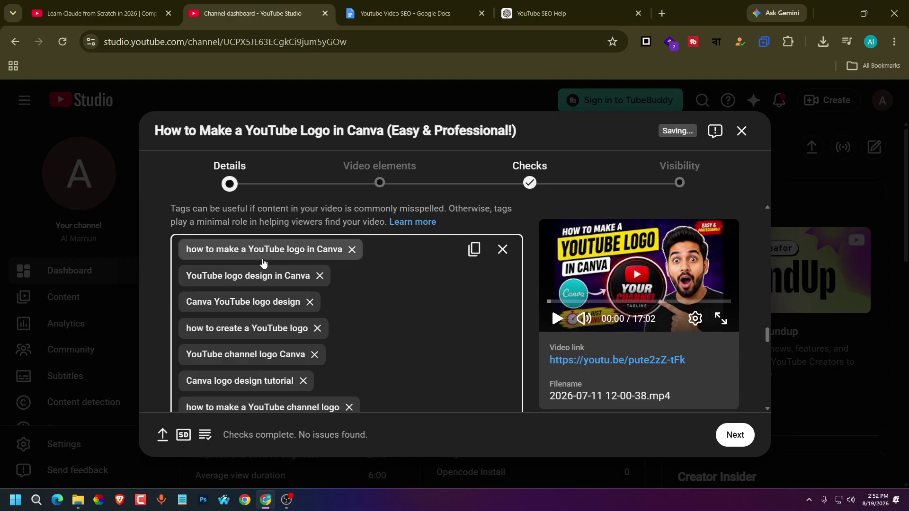
pyautogui.moveTo(260, 255); pyautogui.dragTo(324, 288)
pyautogui.scroll(-1, 272, 315)
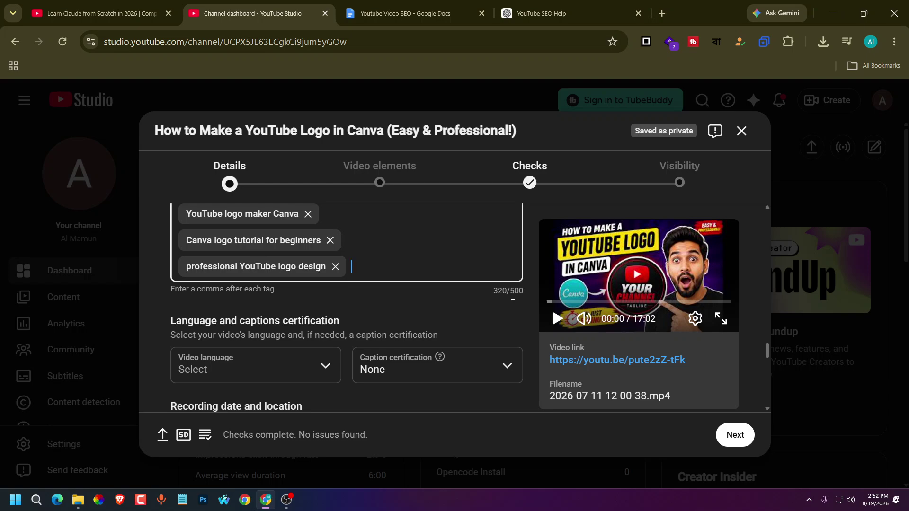
pyautogui.scroll(5, 311, 306)
pyautogui.scroll(-5, 311, 306)
# Review the language and captions, recording date and location, license, embedding and Shorts remixing settings of the video
pyautogui.moveTo(171, 321); pyautogui.dragTo(370, 323)
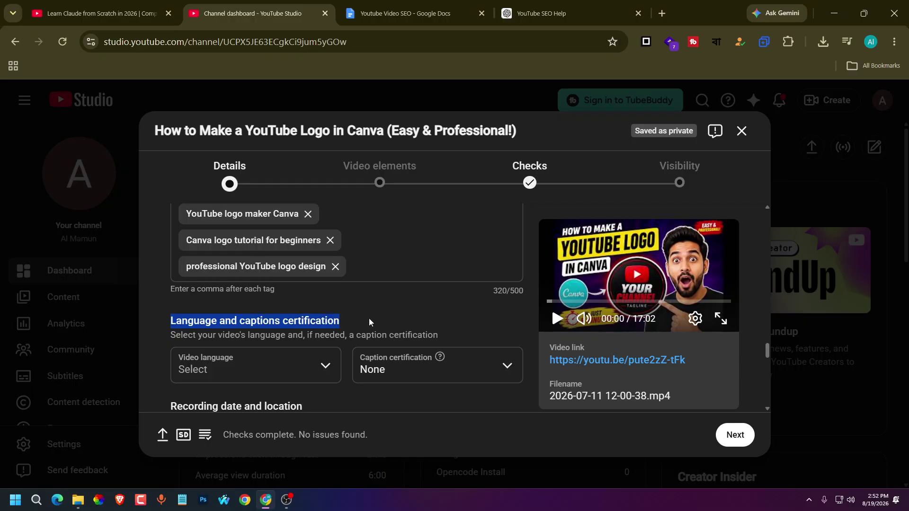
pyautogui.click(365, 310)
pyautogui.scroll(-2, 365, 311)
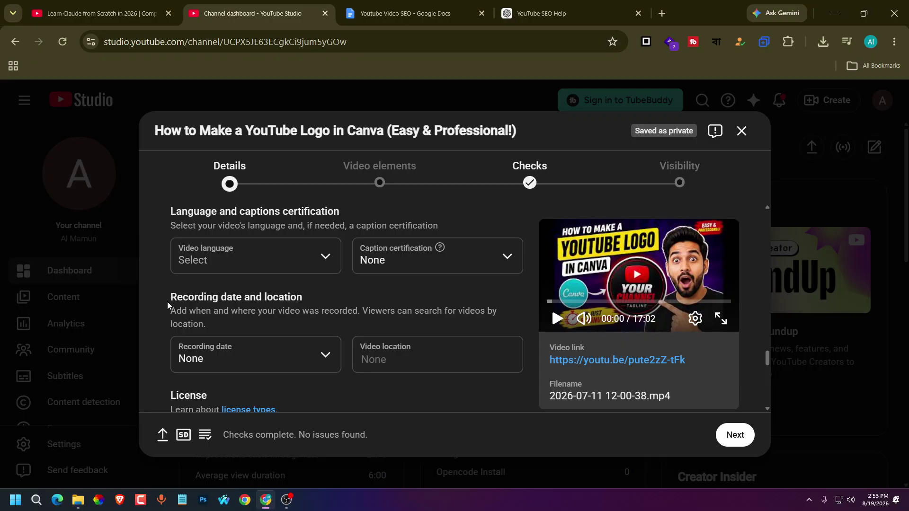
pyautogui.click(330, 356)
pyautogui.click(302, 354)
pyautogui.scroll(-5, 259, 303)
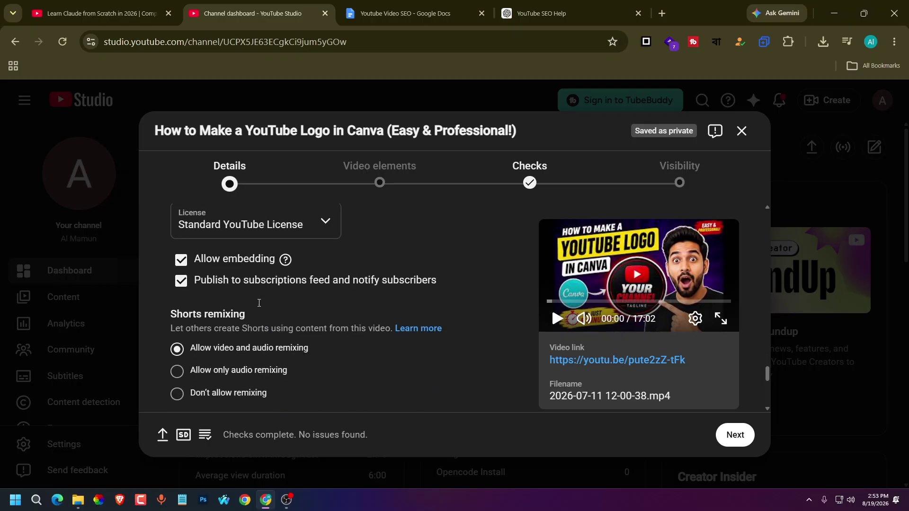
pyautogui.scroll(2, 257, 303)
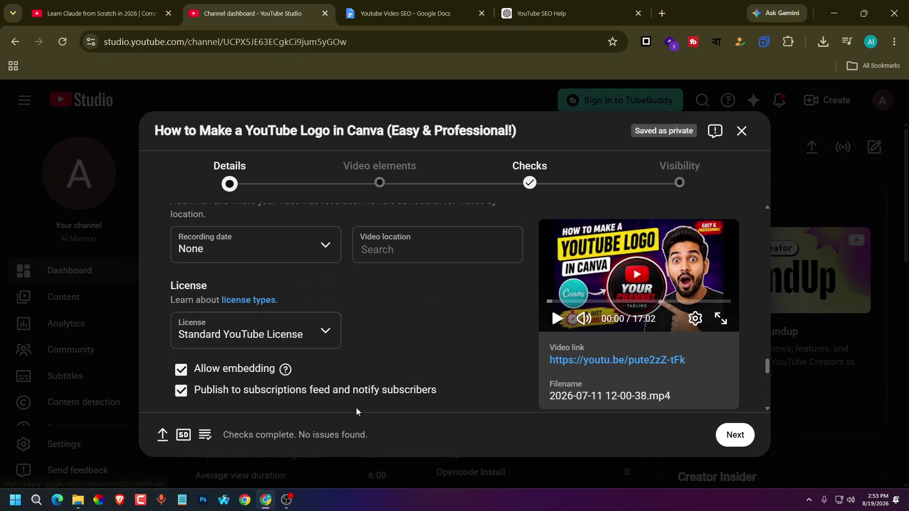
# Examine the license options available for the video, Standard YouTube License and Creative Commons - Attribution
pyautogui.moveTo(152, 282); pyautogui.dragTo(208, 283)
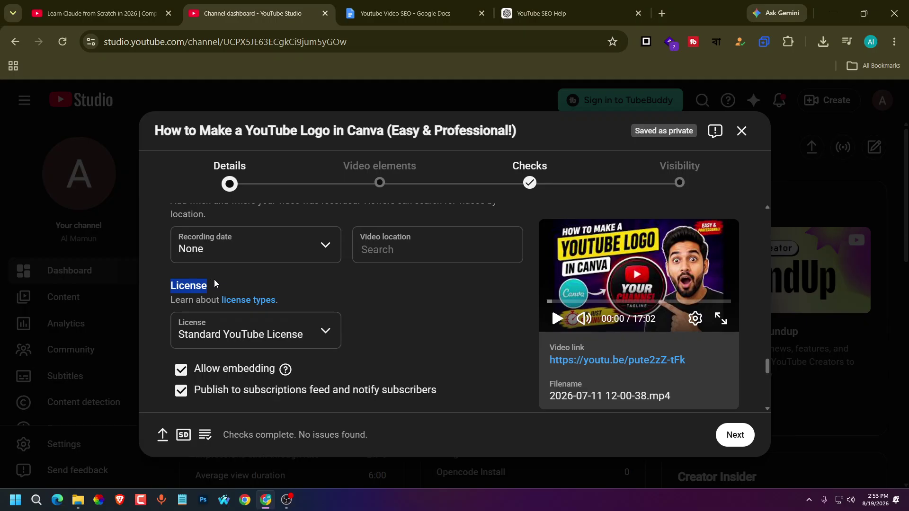
pyautogui.click(223, 278)
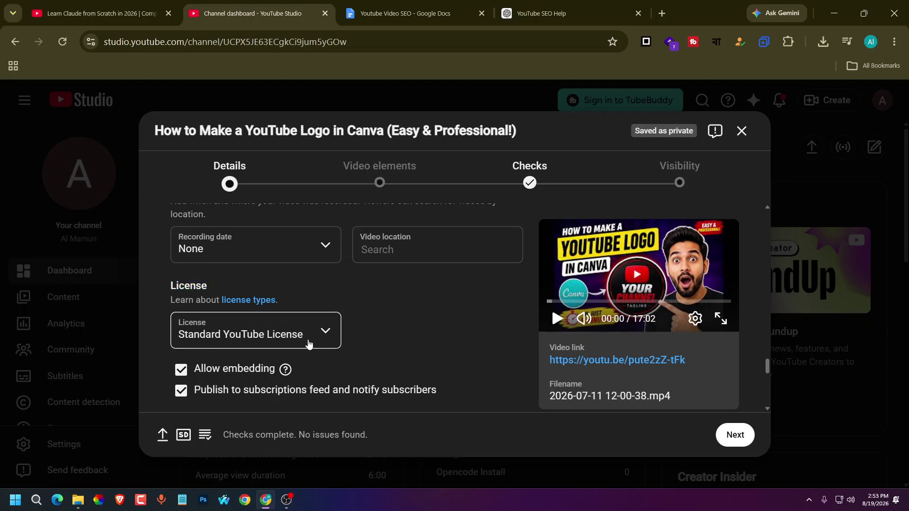
pyautogui.click(324, 335)
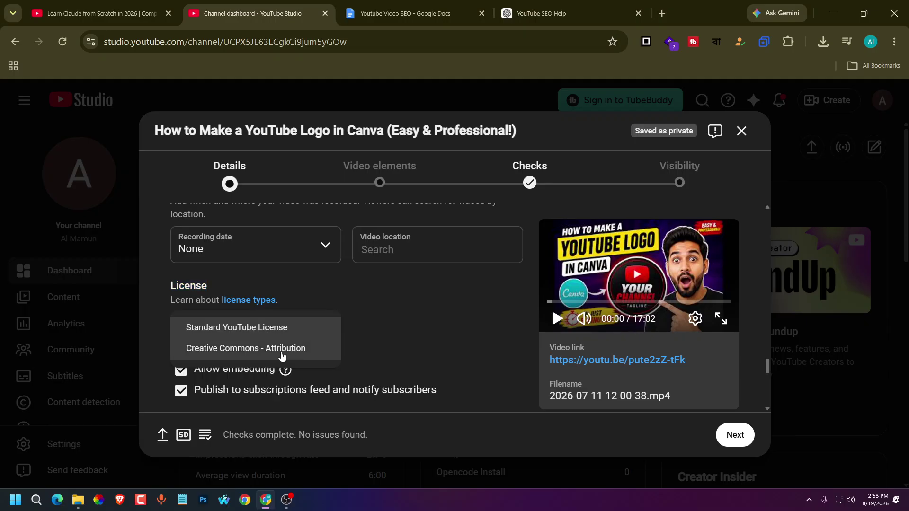
pyautogui.click(420, 332)
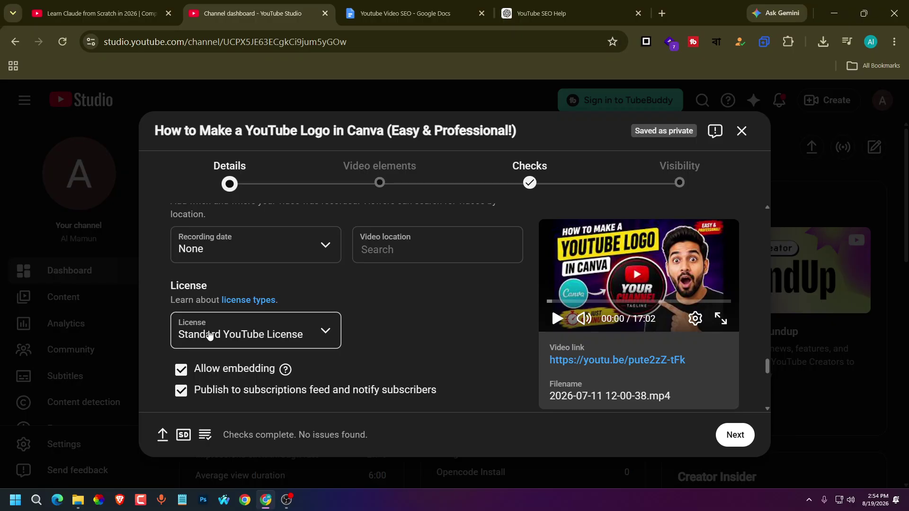
pyautogui.click(312, 335)
pyautogui.click(399, 325)
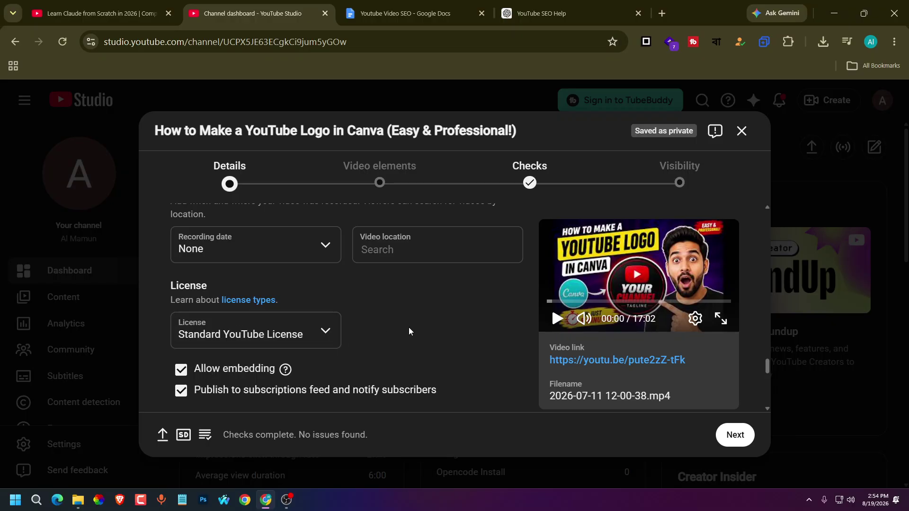
pyautogui.click(306, 334)
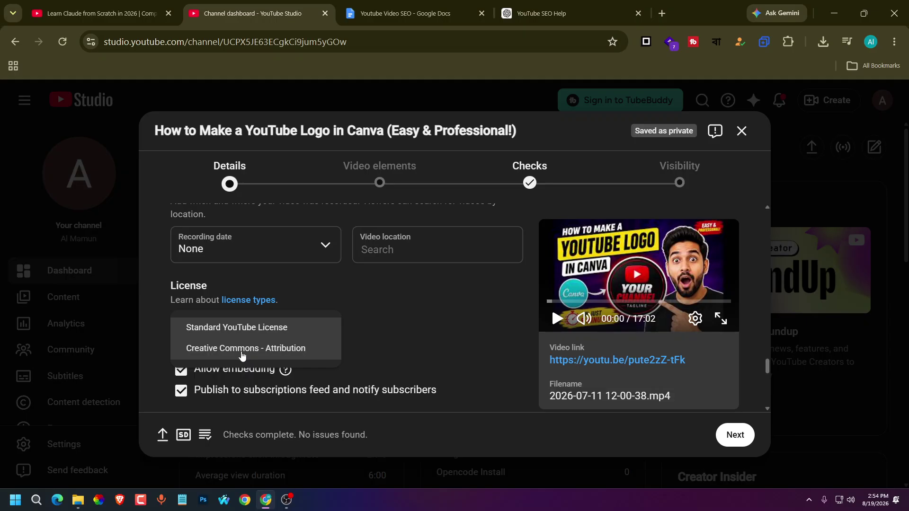
pyautogui.click(402, 328)
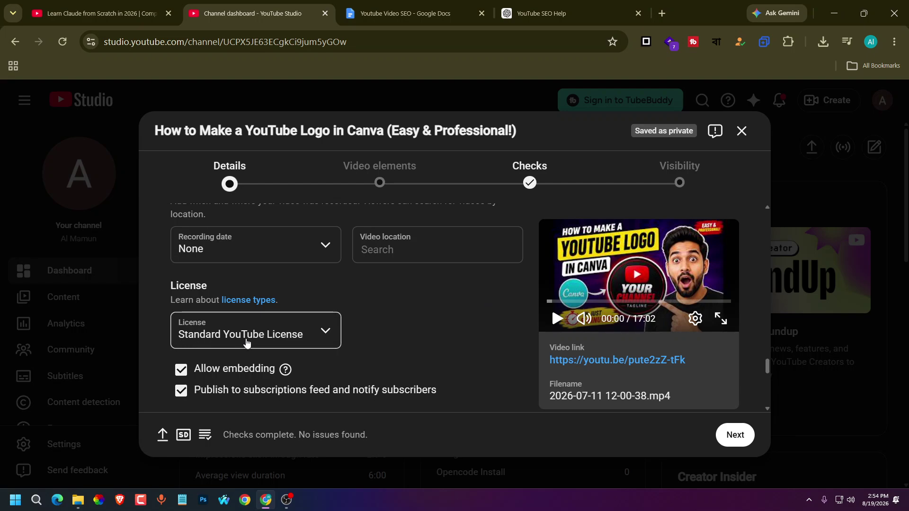
pyautogui.click(298, 341)
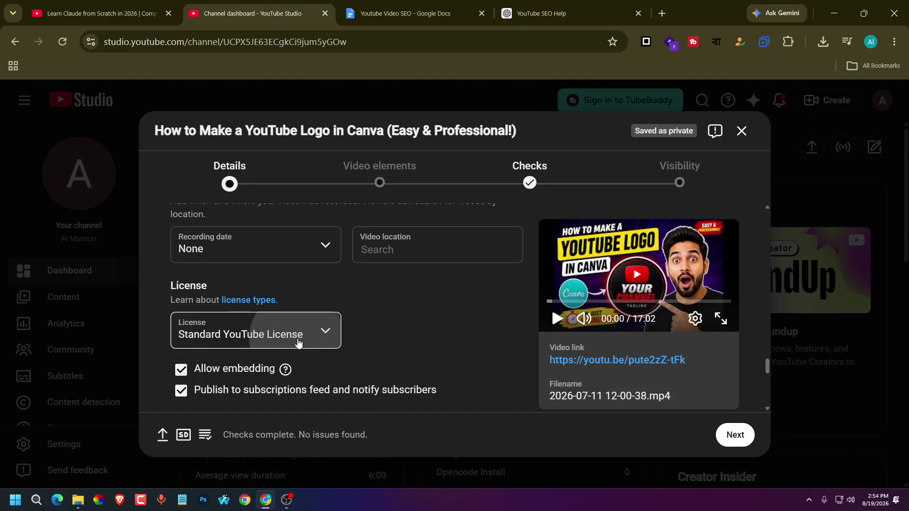
pyautogui.click(444, 330)
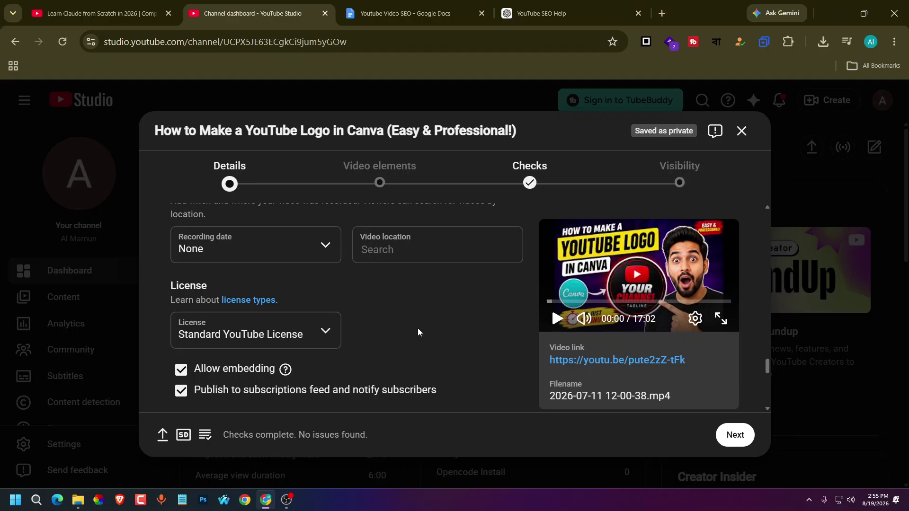
# Set the video's category to Education
pyautogui.scroll(-2, 418, 332)
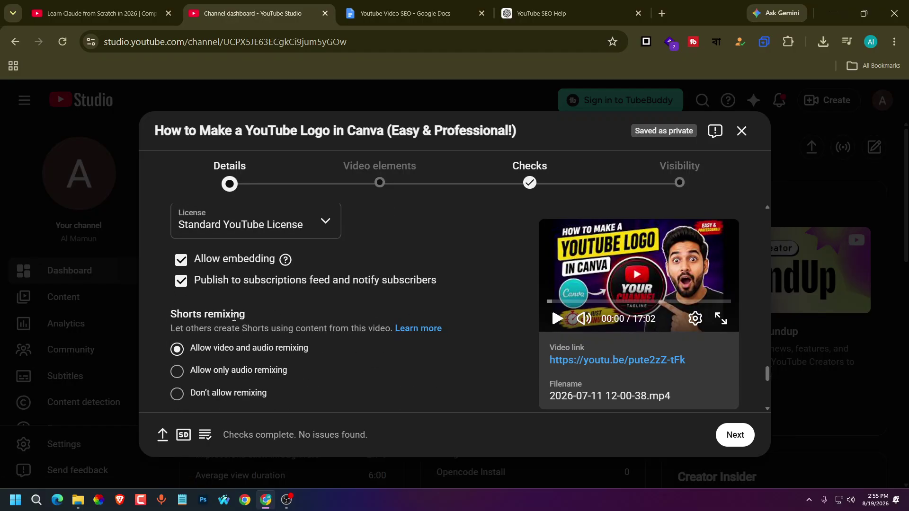
pyautogui.scroll(-2, 291, 308)
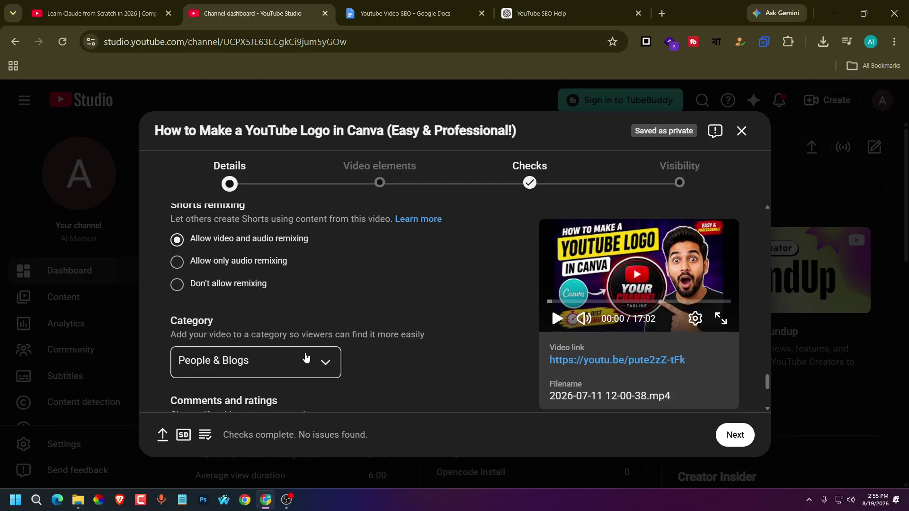
pyautogui.scroll(-2, 512, 353)
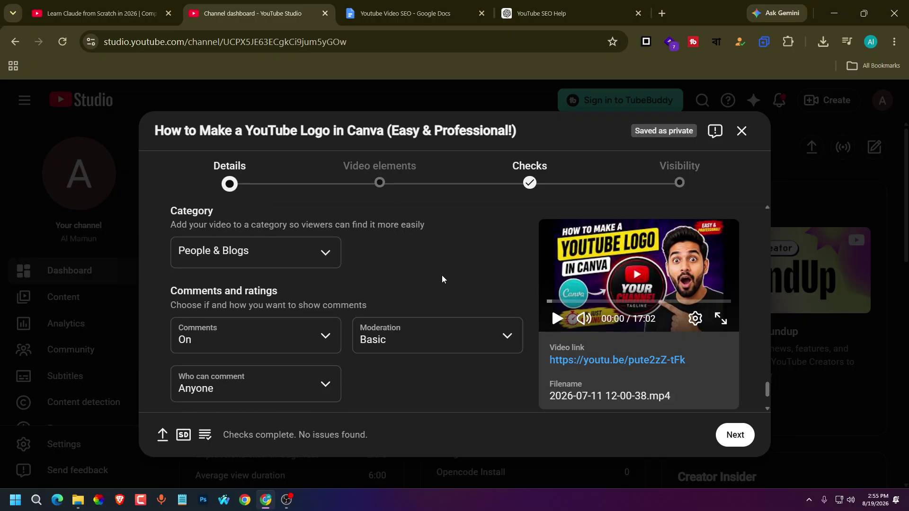
pyautogui.click(315, 260)
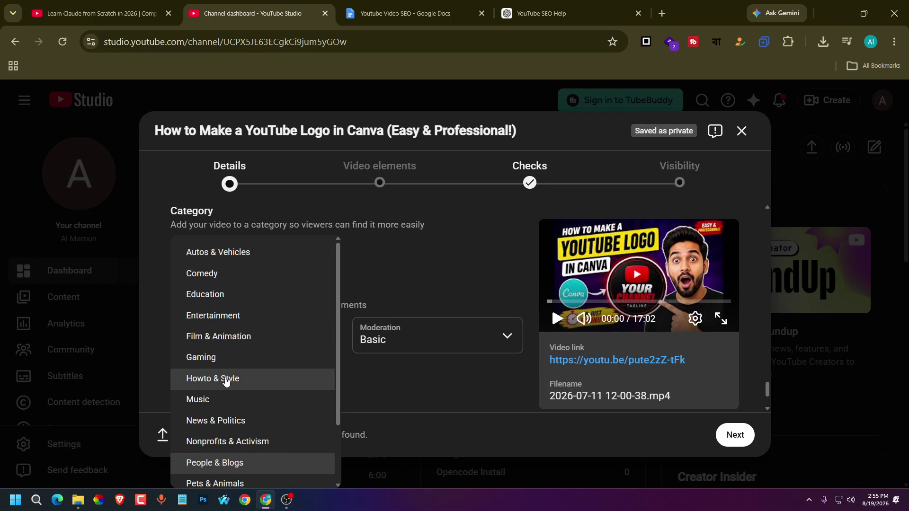
pyautogui.scroll(-2, 243, 398)
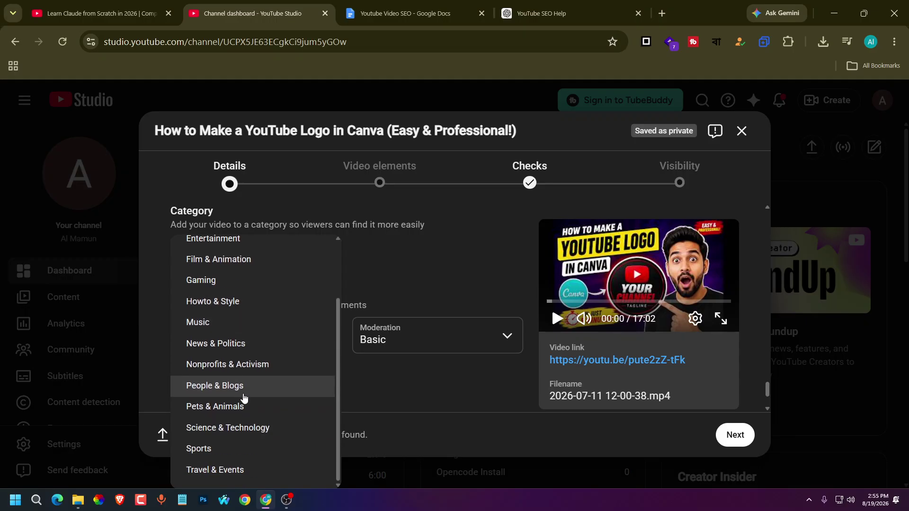
pyautogui.scroll(2, 243, 398)
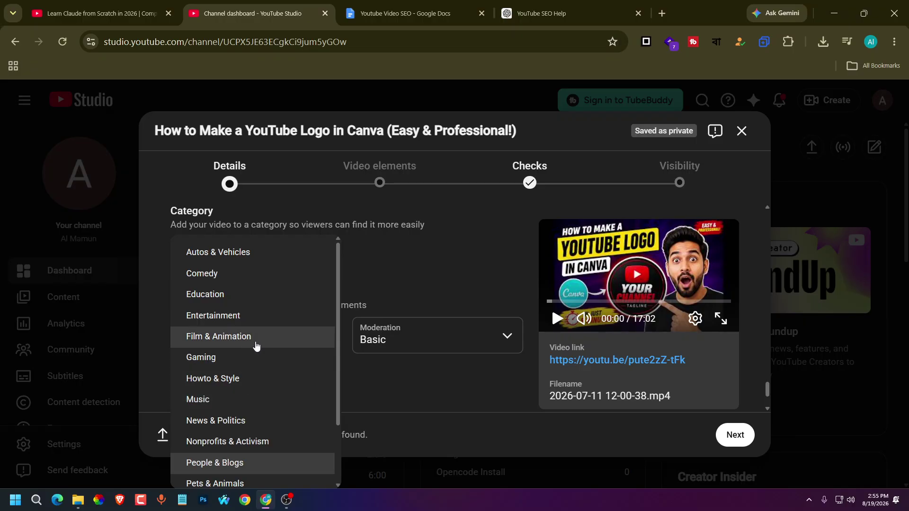
pyautogui.click(223, 302)
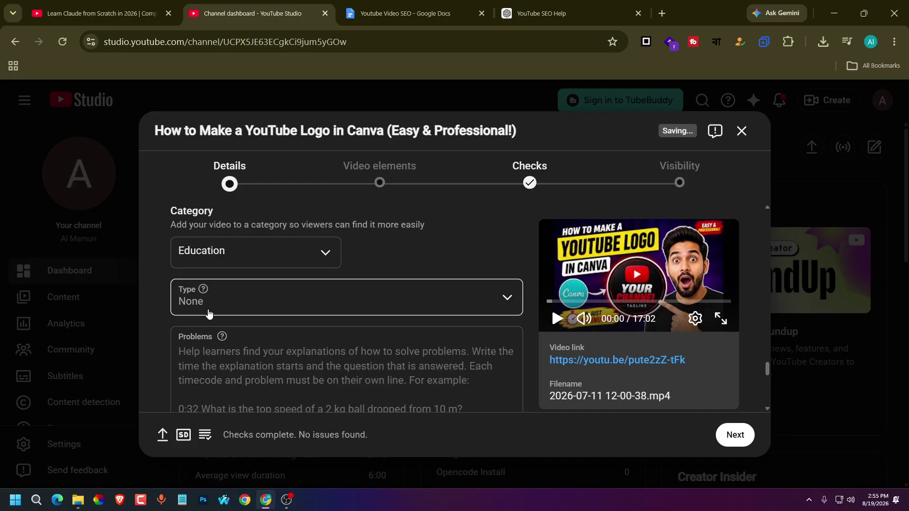
# Set the education video type to How-to
pyautogui.click(207, 309)
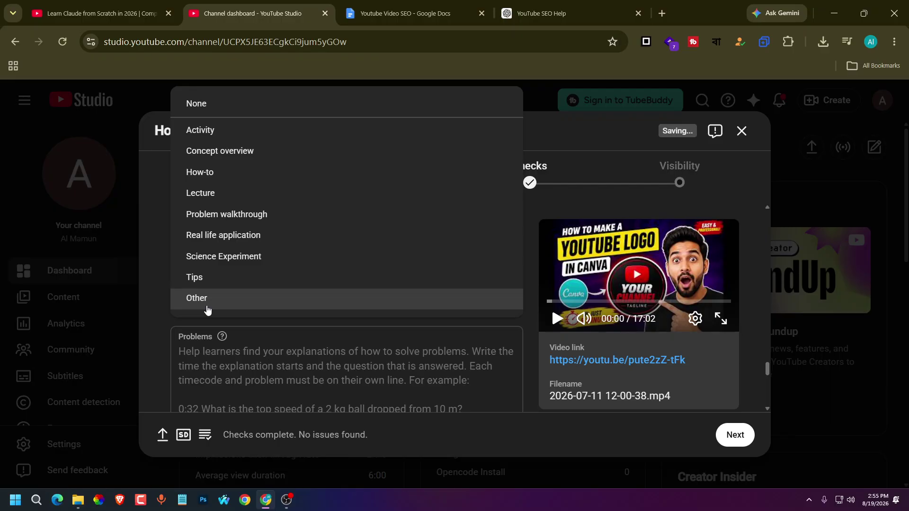
pyautogui.click(167, 305)
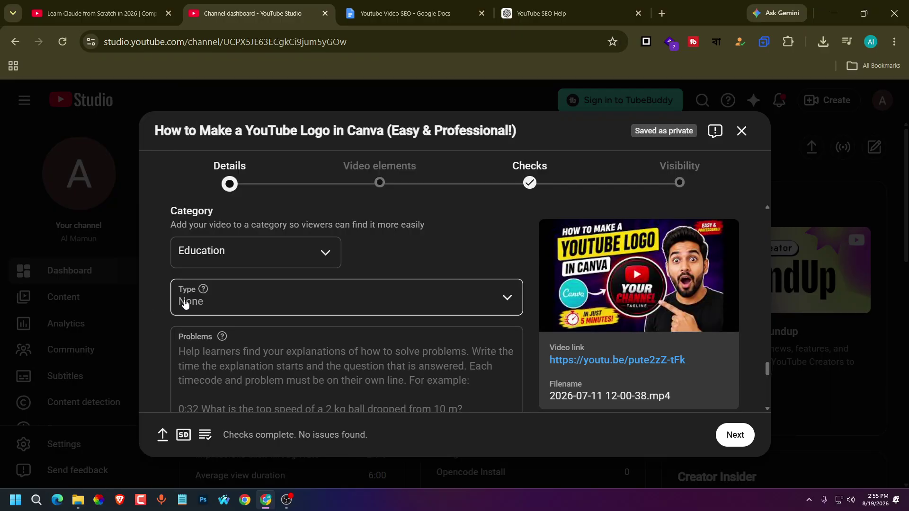
pyautogui.click(218, 307)
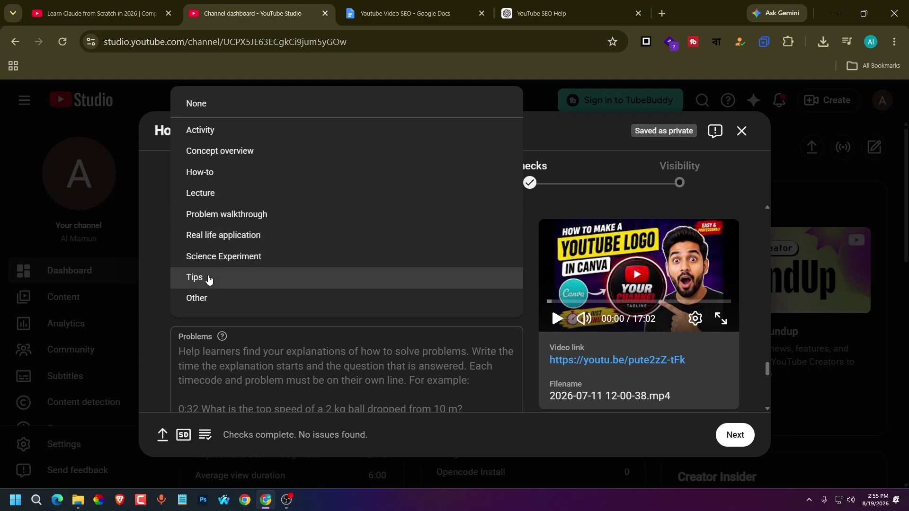
pyautogui.click(216, 174)
# Review the education fields for problems, academic system, level, and exam, course or standard
pyautogui.scroll(-2, 333, 305)
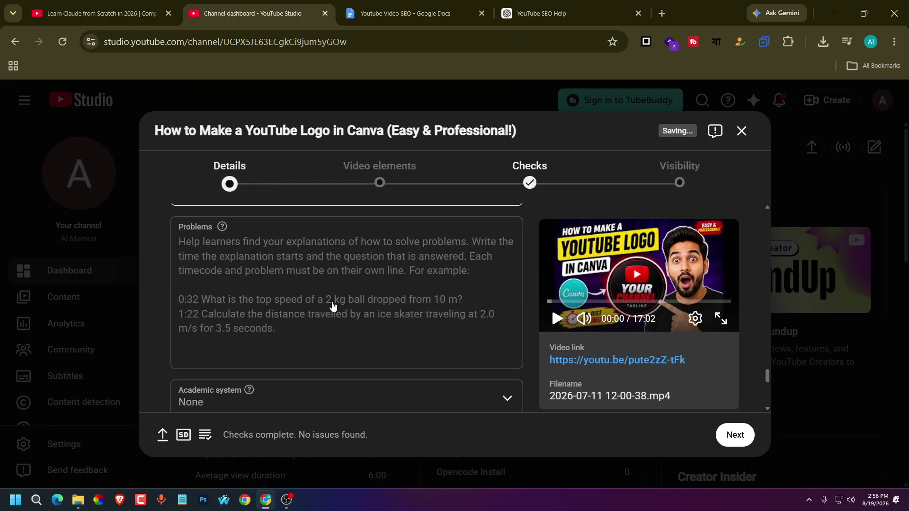
pyautogui.click(211, 262)
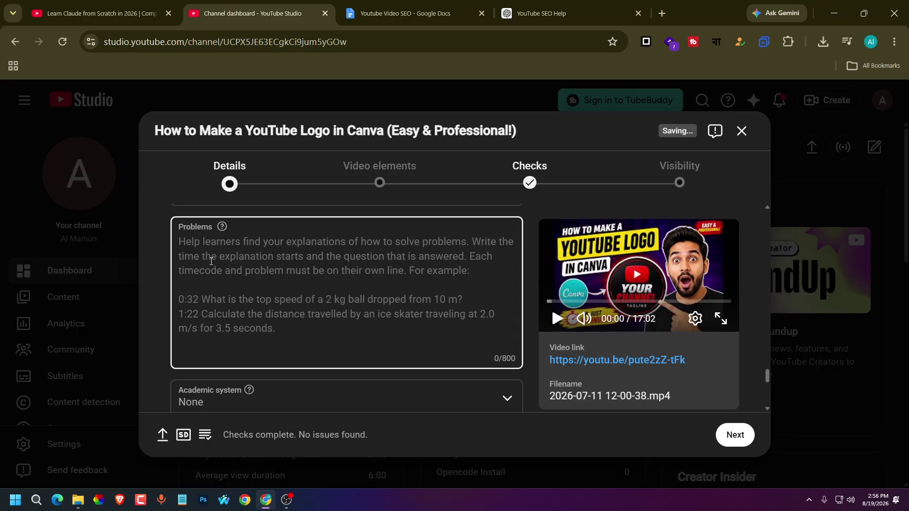
pyautogui.scroll(3, 212, 261)
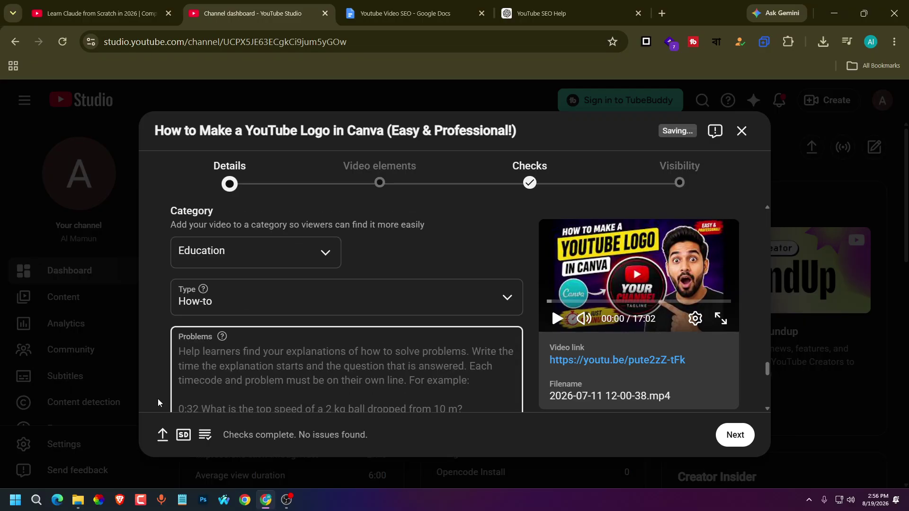
pyautogui.scroll(-3, 326, 373)
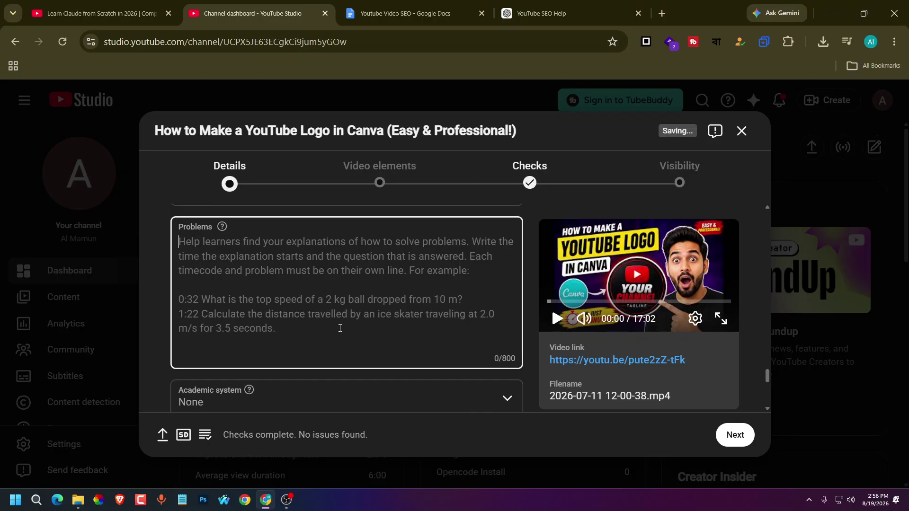
pyautogui.scroll(-3, 337, 325)
pyautogui.scroll(3, 345, 320)
pyautogui.scroll(-3, 231, 330)
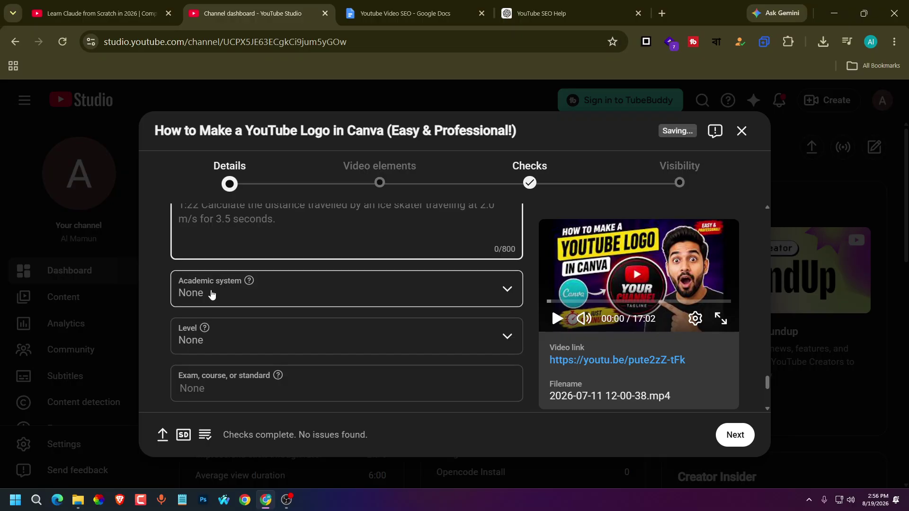
pyautogui.scroll(-3, 353, 357)
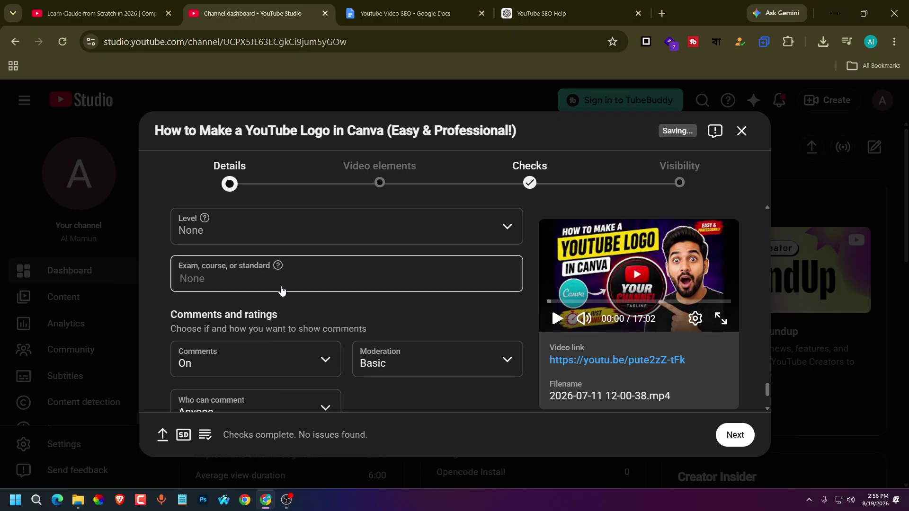
pyautogui.scroll(-3, 399, 288)
pyautogui.scroll(3, 399, 289)
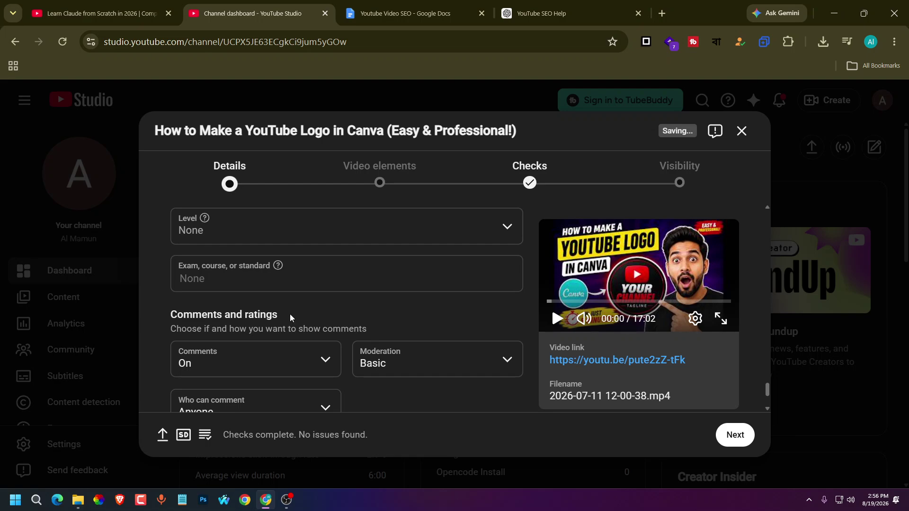
# Keep comments set to On and inspect the moderation and comment sorting options
pyautogui.click(271, 374)
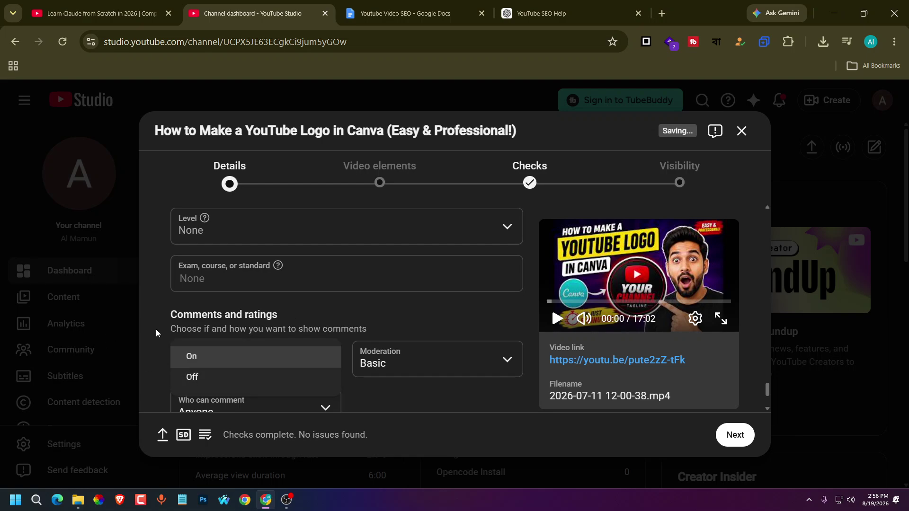
pyautogui.click(224, 359)
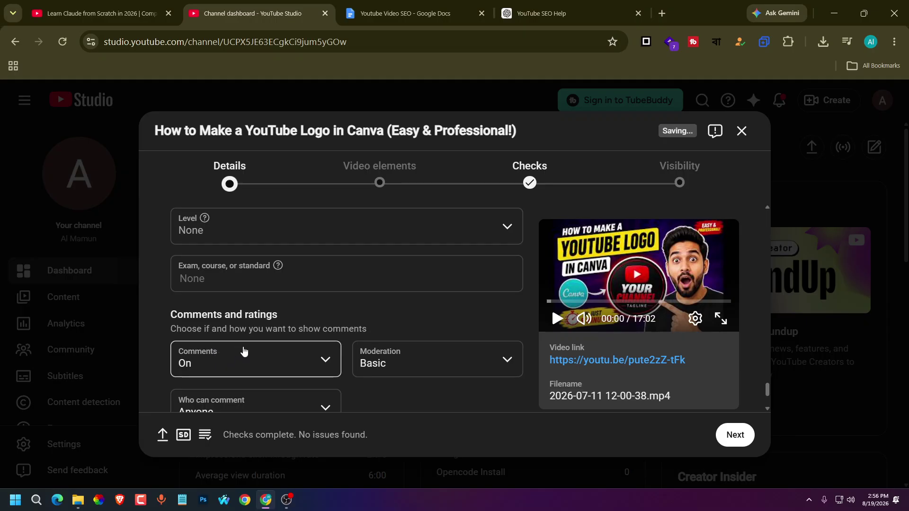
pyautogui.scroll(-2, 234, 353)
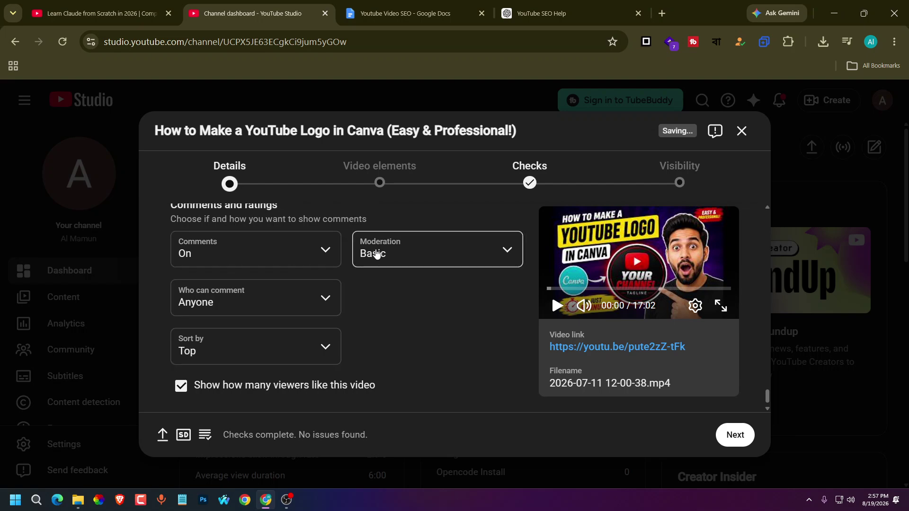
pyautogui.click(495, 257)
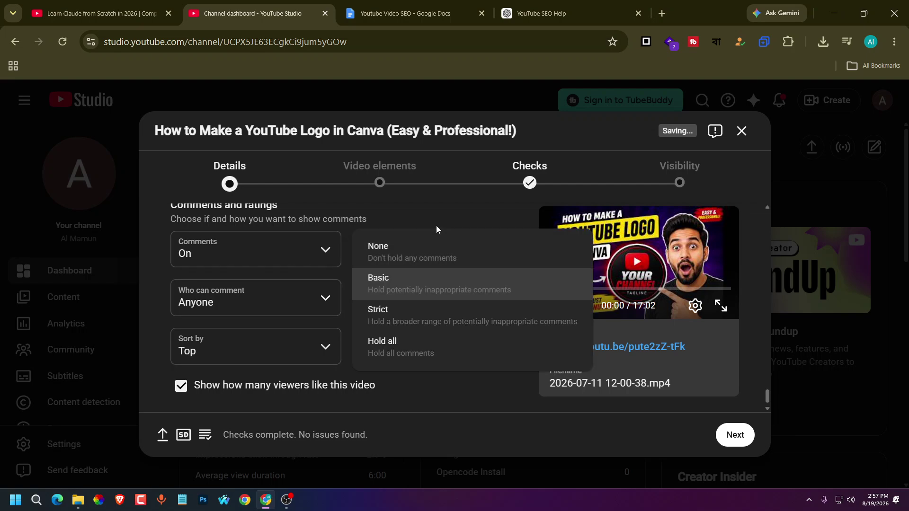
pyautogui.click(154, 326)
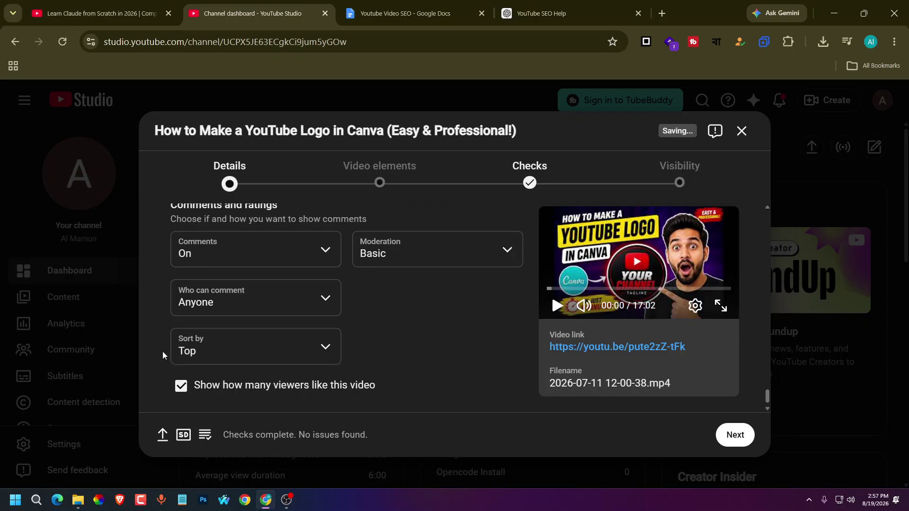
pyautogui.click(229, 350)
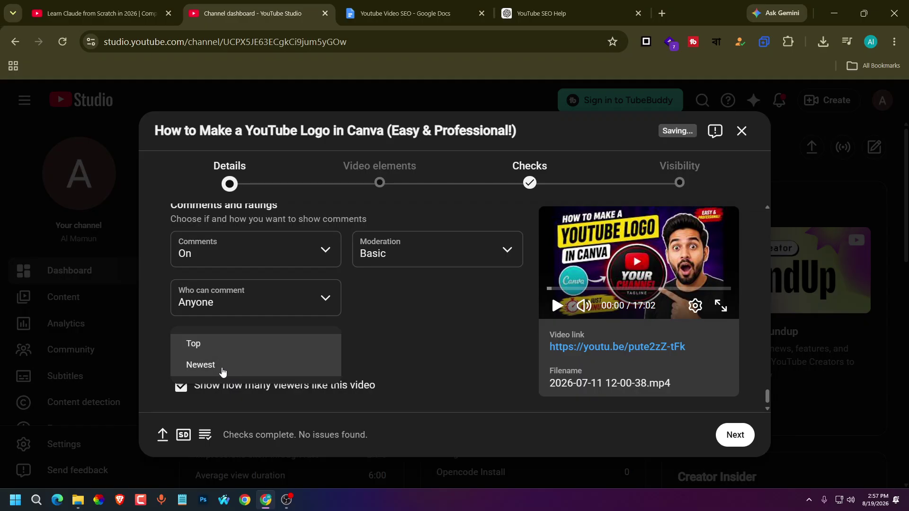
pyautogui.click(165, 348)
pyautogui.scroll(-1, 159, 387)
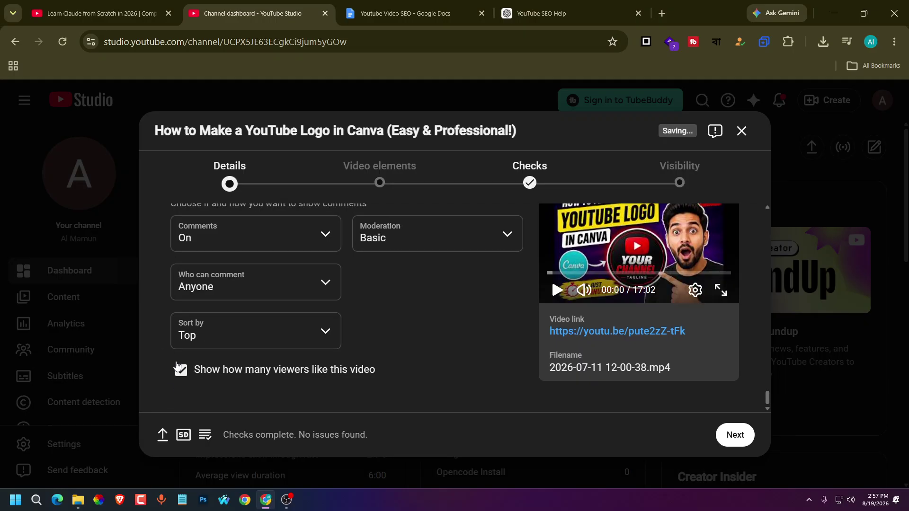
# Review the video's title, description and playlist fields, keeping the audience set to "No, it's not made for kids"
pyautogui.scroll(5, 178, 372)
pyautogui.scroll(10, 177, 365)
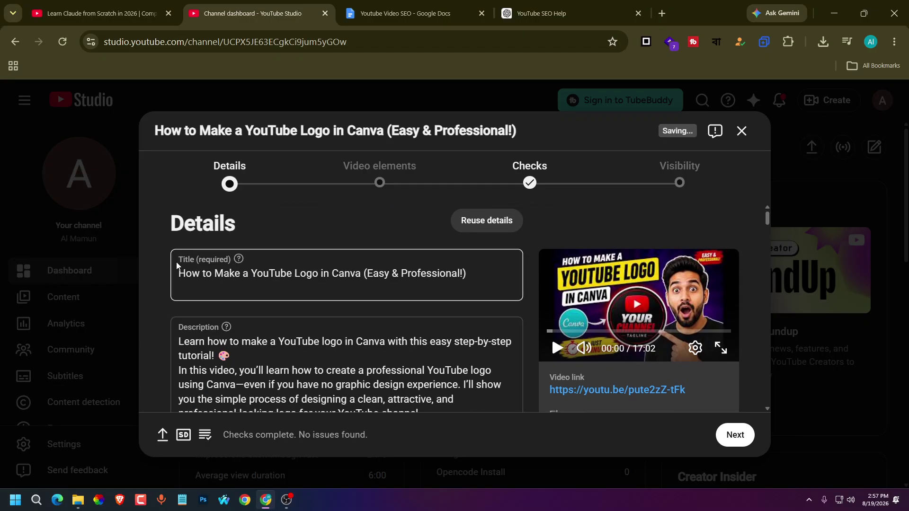
pyautogui.scroll(-6, 277, 322)
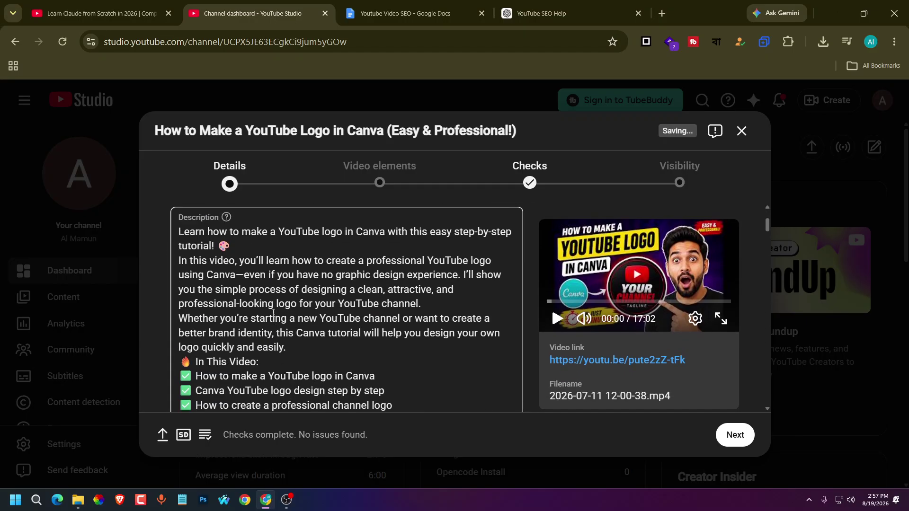
pyautogui.scroll(-2, 273, 331)
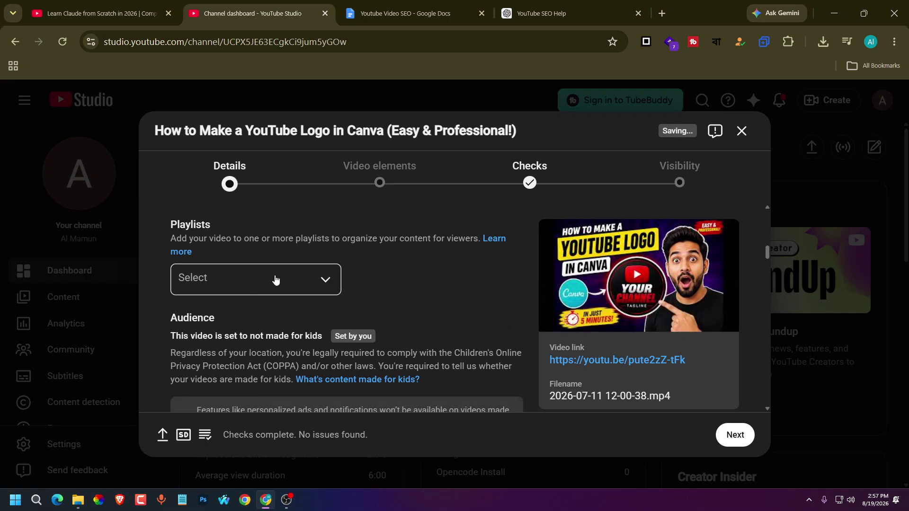
pyautogui.scroll(-2, 275, 277)
pyautogui.scroll(-2, 275, 271)
pyautogui.scroll(2, 250, 281)
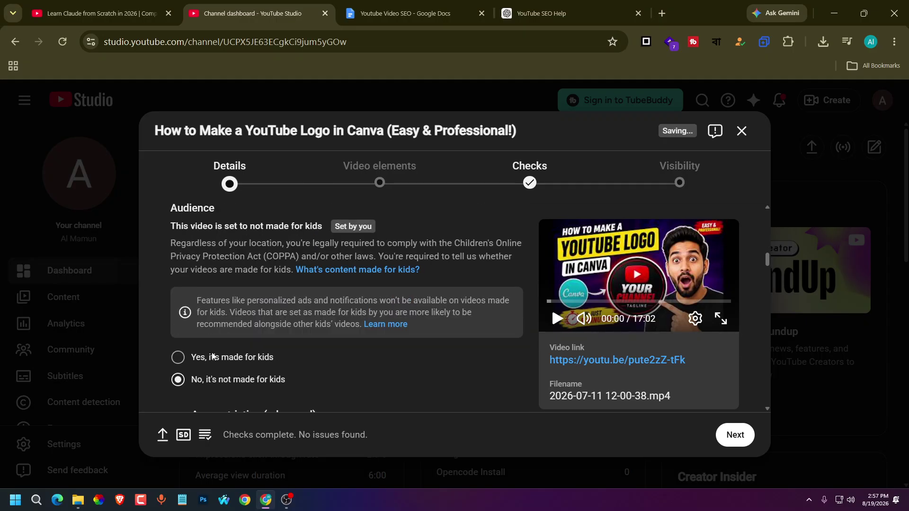
pyautogui.click(180, 379)
pyautogui.scroll(-2, 338, 378)
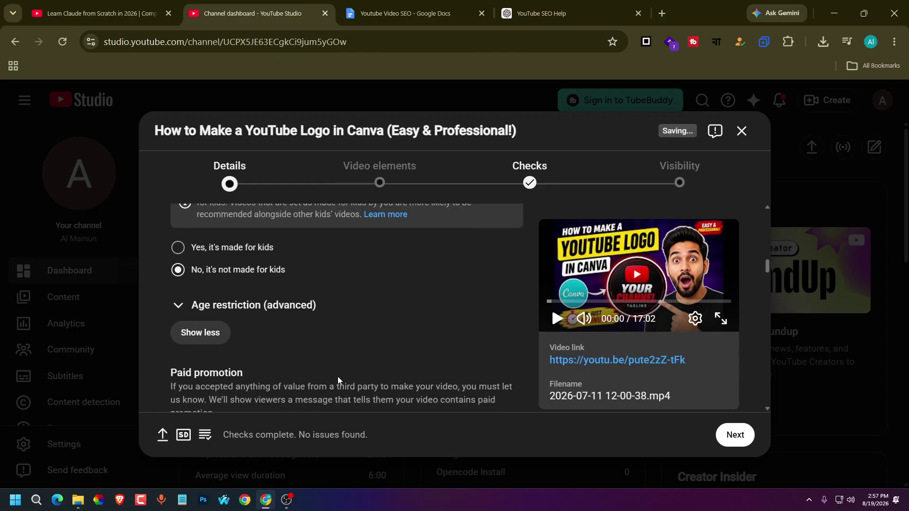
# Review the paid promotion, AI use, collaboration and automatic chapters sections of the video details
pyautogui.scroll(-2, 337, 376)
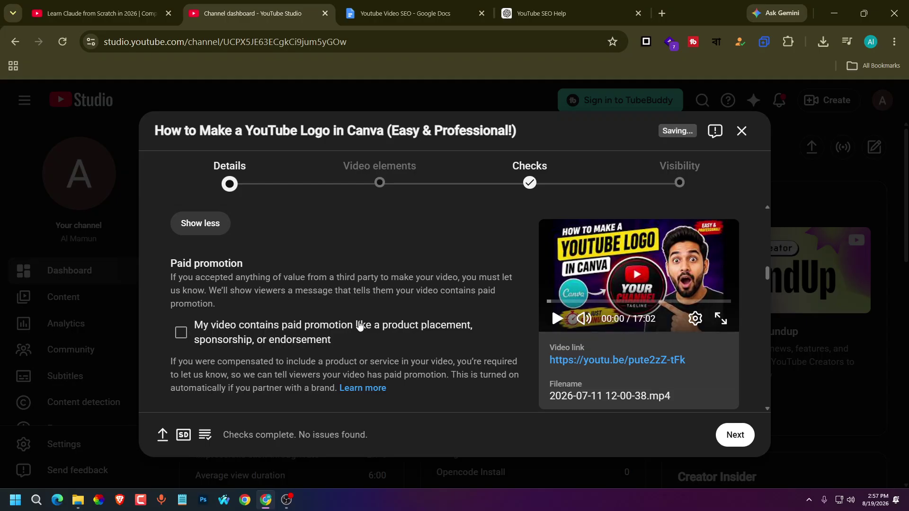
pyautogui.scroll(-4, 364, 331)
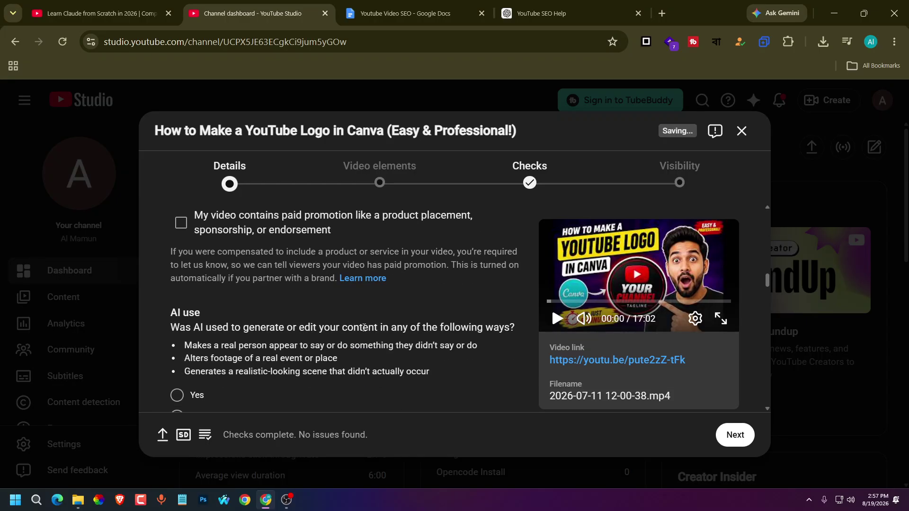
pyautogui.scroll(2, 364, 328)
pyautogui.scroll(-2, 364, 328)
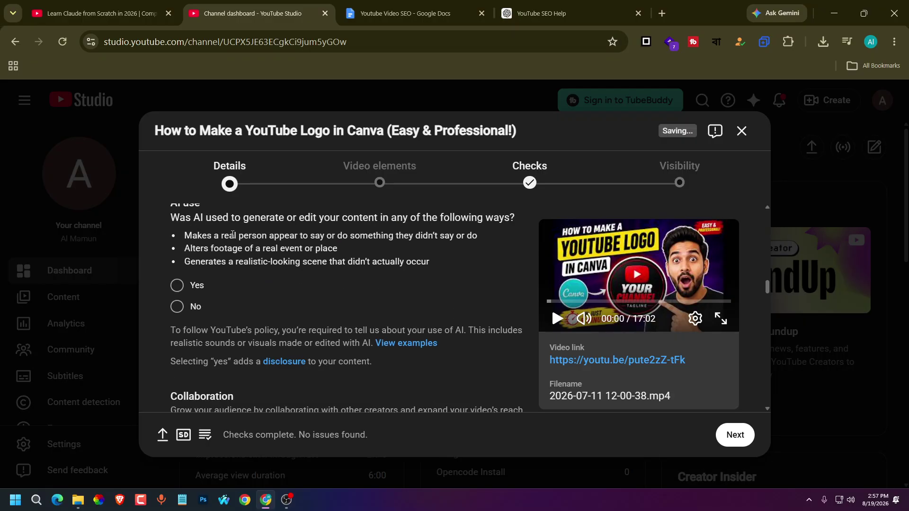
pyautogui.scroll(-7, 239, 316)
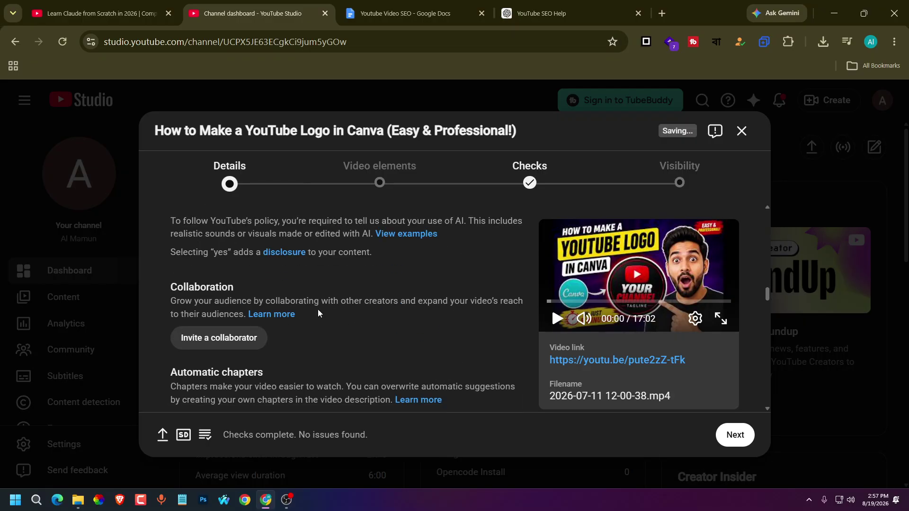
pyautogui.scroll(-5, 318, 309)
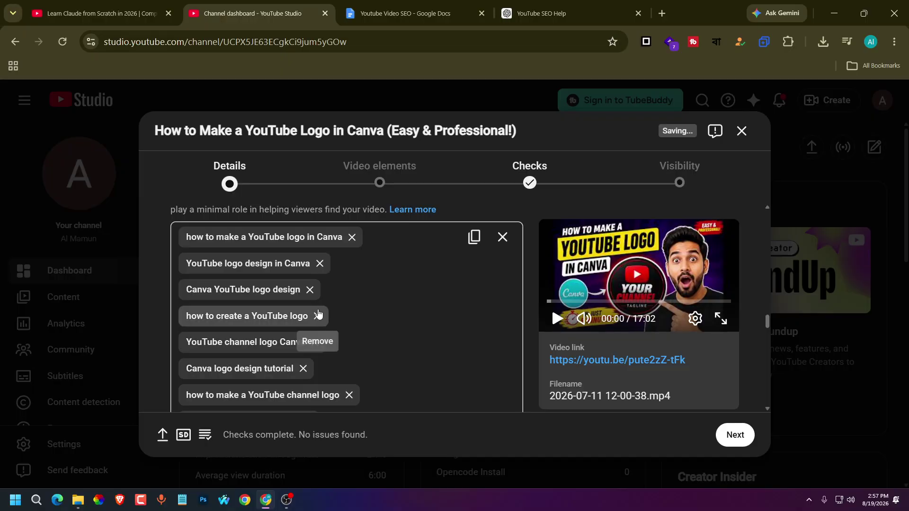
# Check the full list of tags entered for the video
pyautogui.scroll(2, 317, 314)
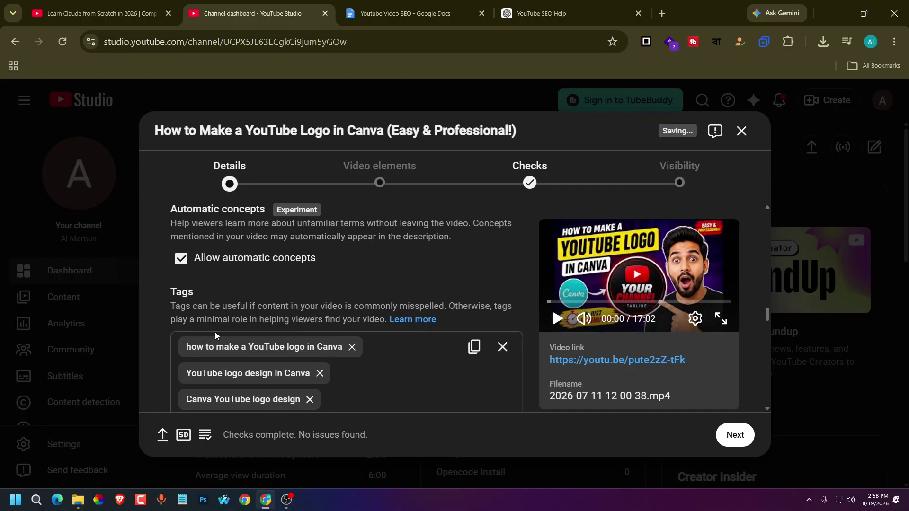
pyautogui.moveTo(201, 353); pyautogui.dragTo(443, 370)
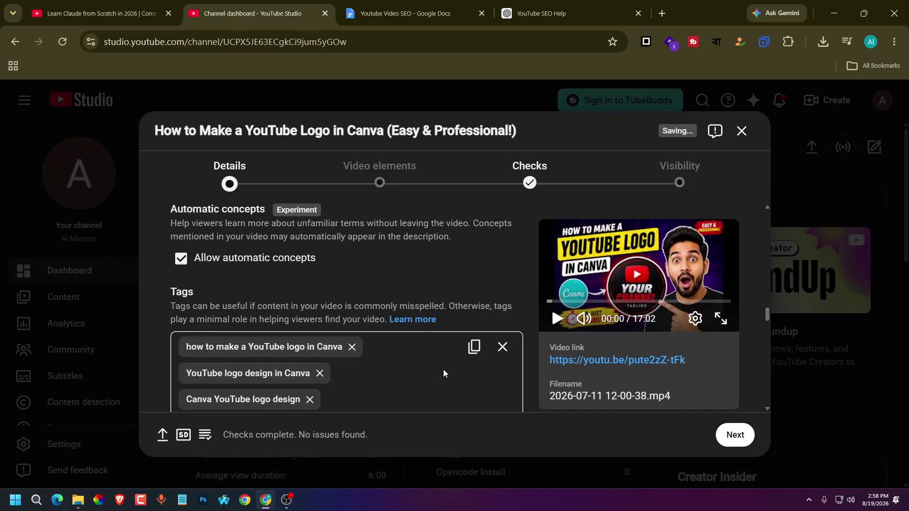
pyautogui.scroll(-2, 443, 370)
pyautogui.scroll(-4, 443, 370)
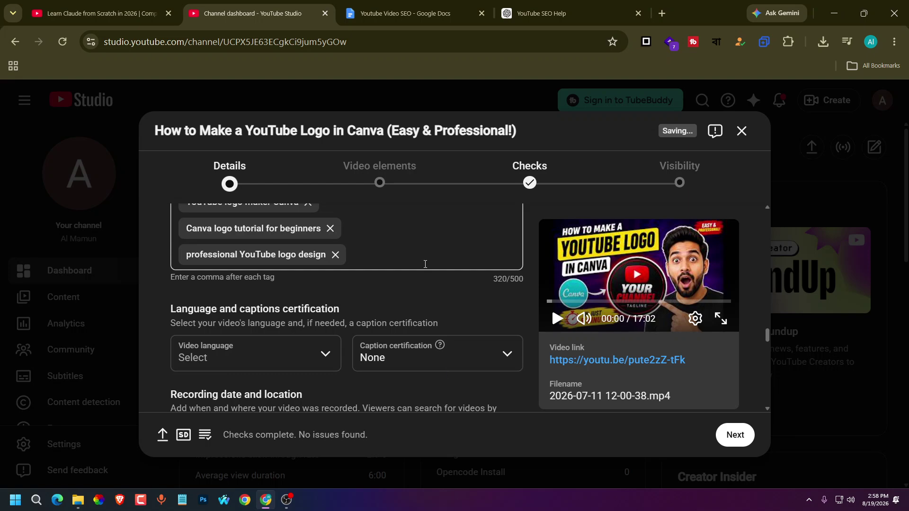
pyautogui.scroll(3, 425, 264)
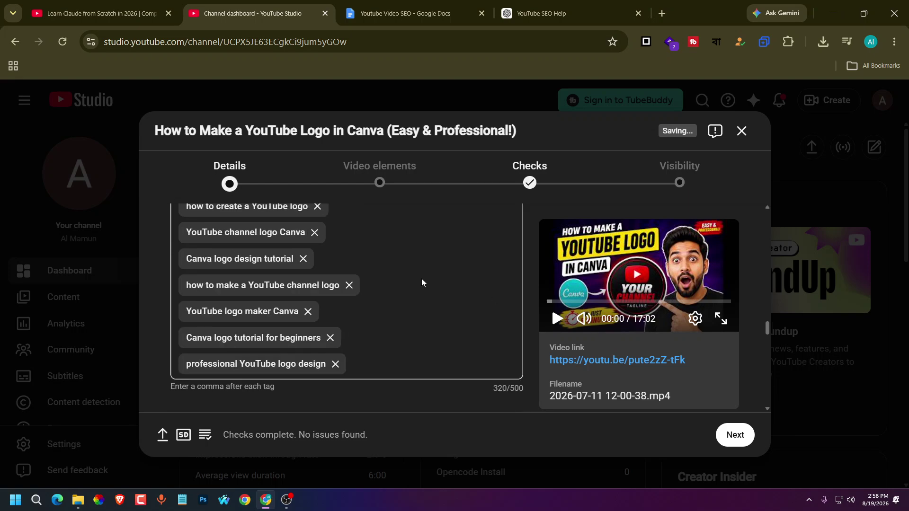
pyautogui.scroll(2, 422, 283)
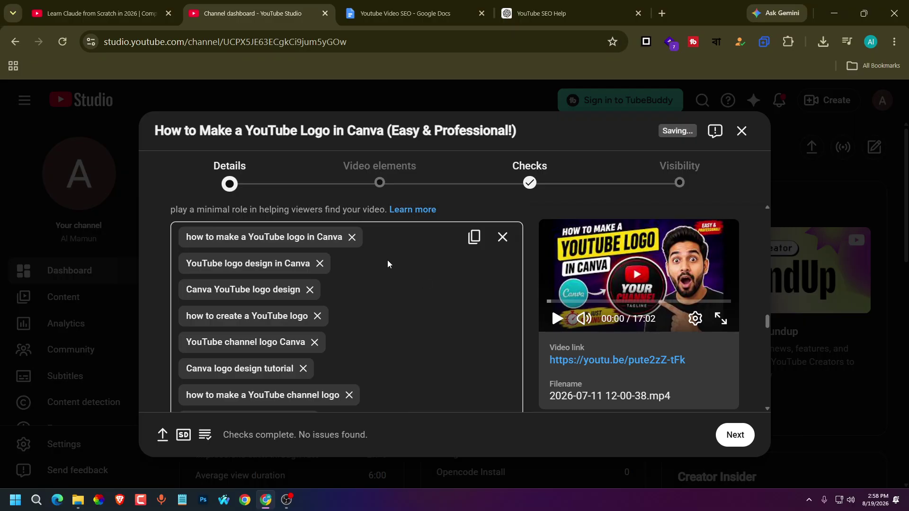
pyautogui.scroll(-5, 385, 263)
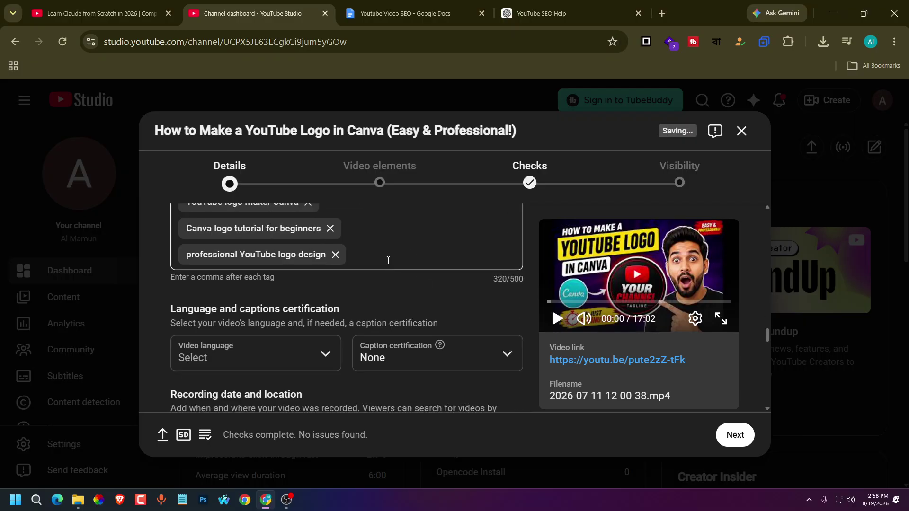
# Set the video language to Bangla in the language and captions certification section
pyautogui.scroll(-2, 388, 260)
pyautogui.scroll(2, 259, 347)
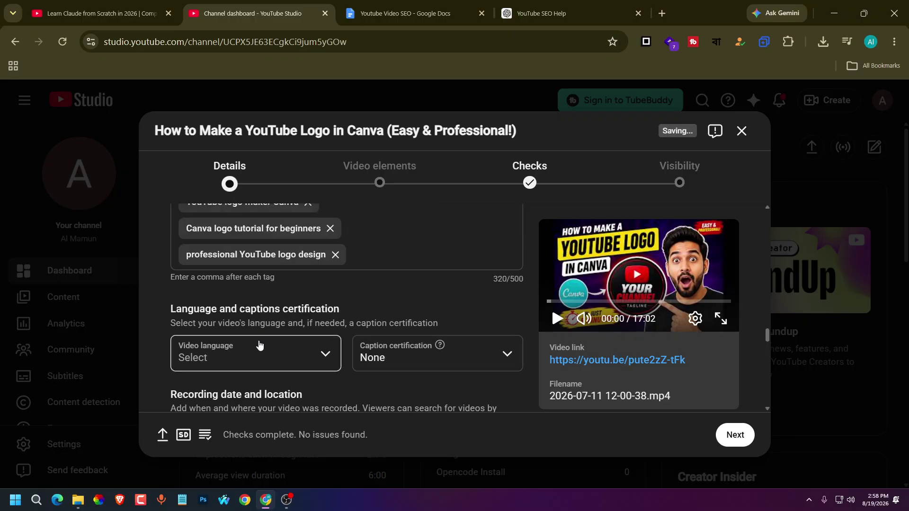
pyautogui.click(288, 362)
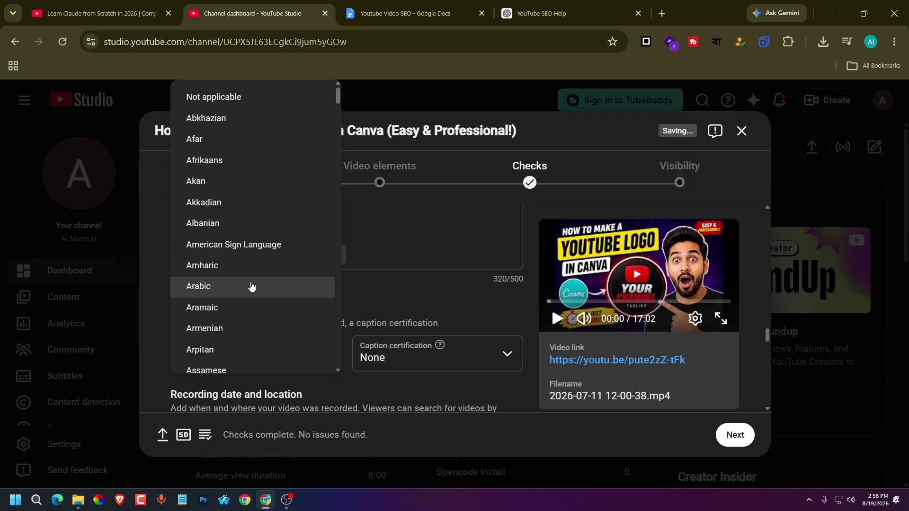
pyautogui.scroll(-2, 251, 286)
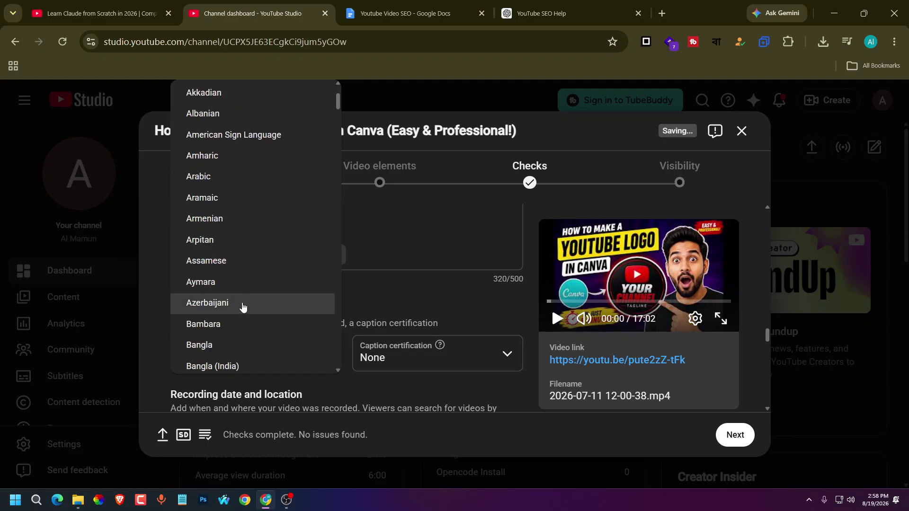
pyautogui.scroll(-2, 240, 308)
pyautogui.click(395, 350)
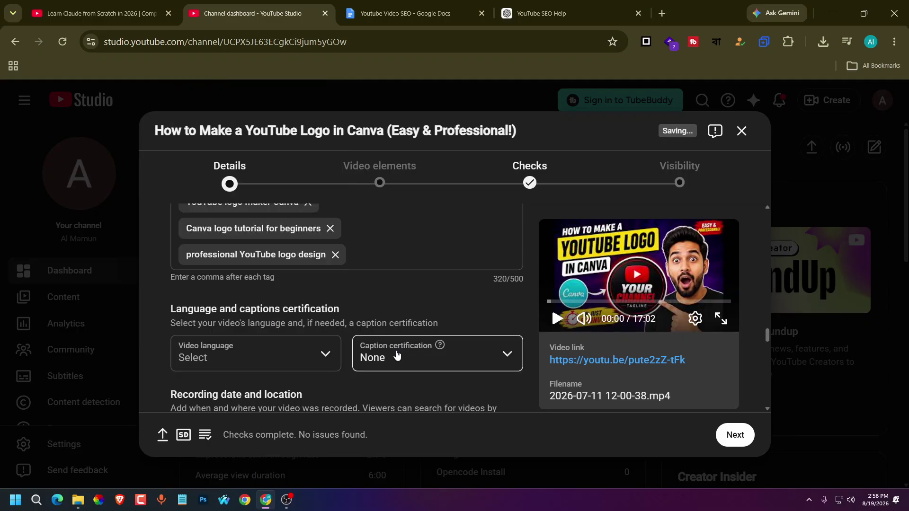
pyautogui.click(251, 356)
pyautogui.scroll(-4, 262, 280)
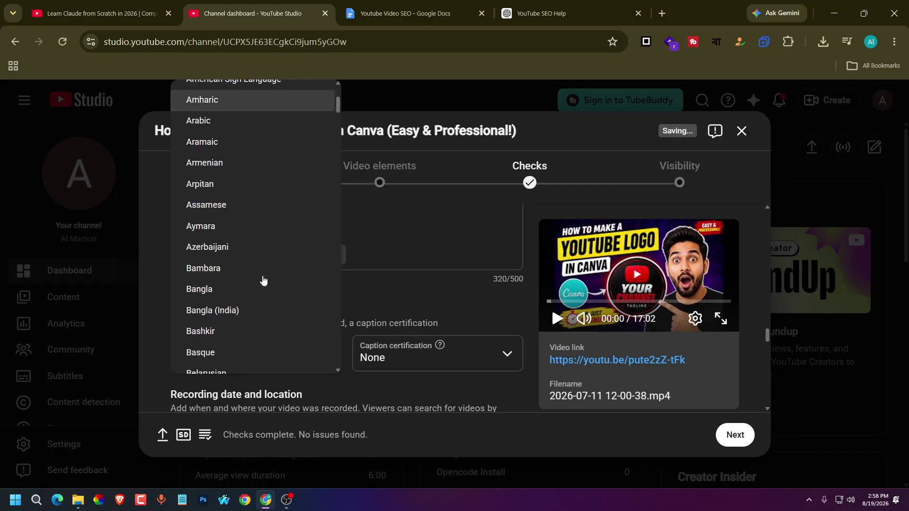
pyautogui.click(217, 246)
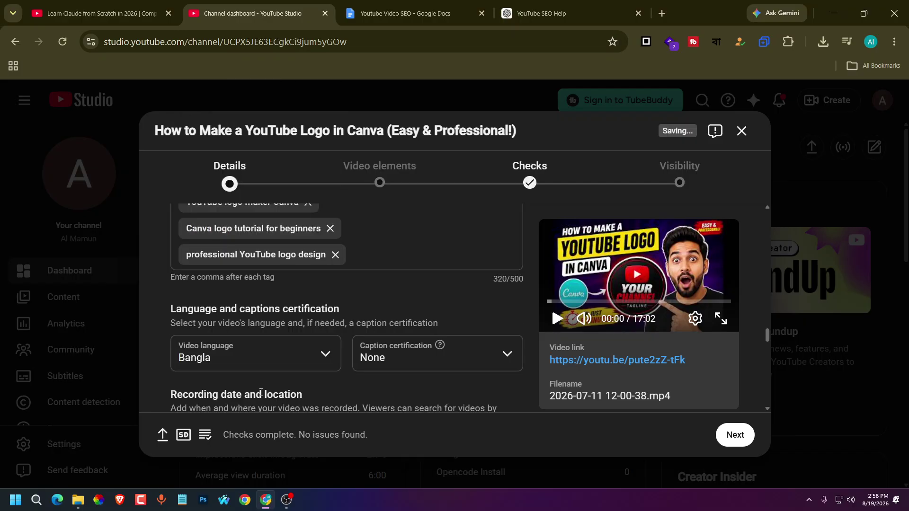
# Inspect the caption certification options, leaving None selected, and review the recording date and video location fields
pyautogui.click(434, 361)
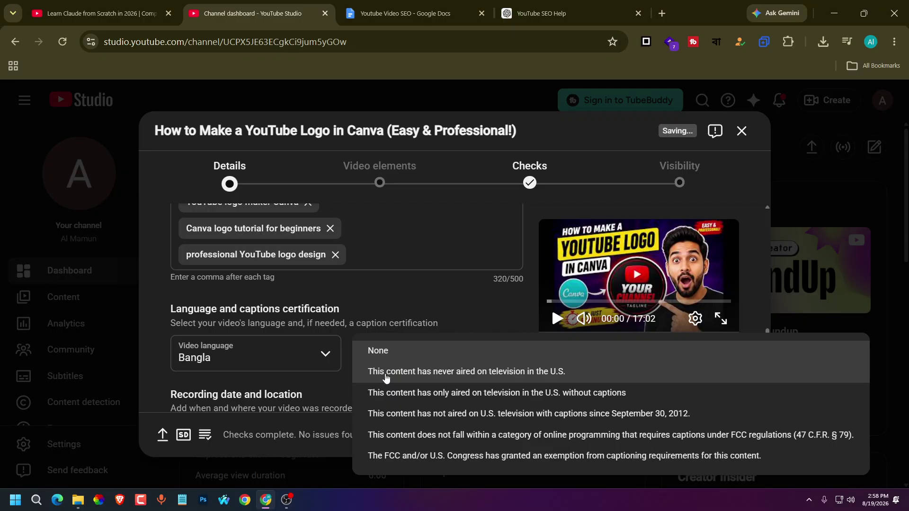
pyautogui.click(166, 358)
pyautogui.scroll(-2, 164, 358)
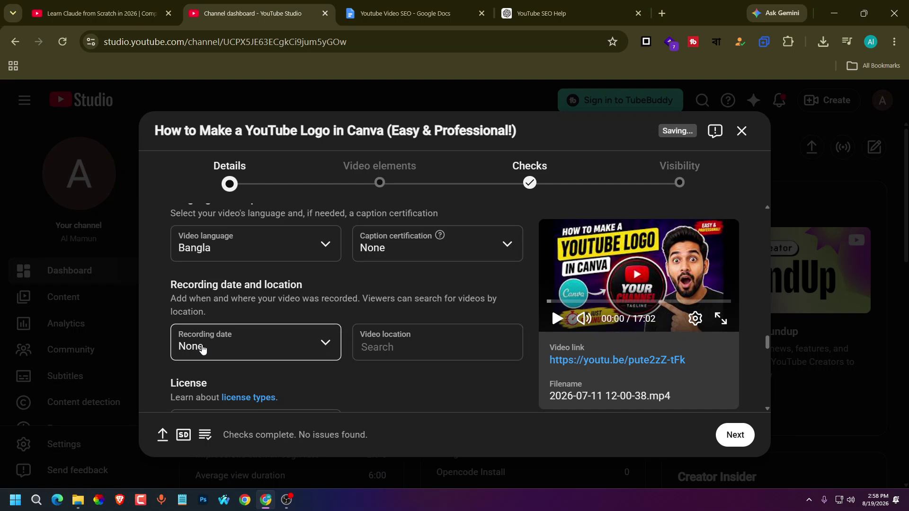
pyautogui.moveTo(159, 333); pyautogui.dragTo(158, 342)
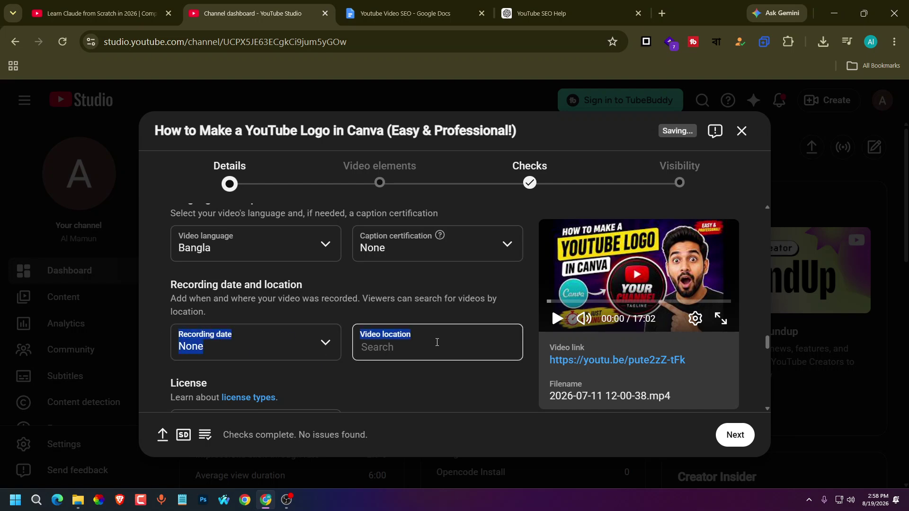
pyautogui.click(139, 342)
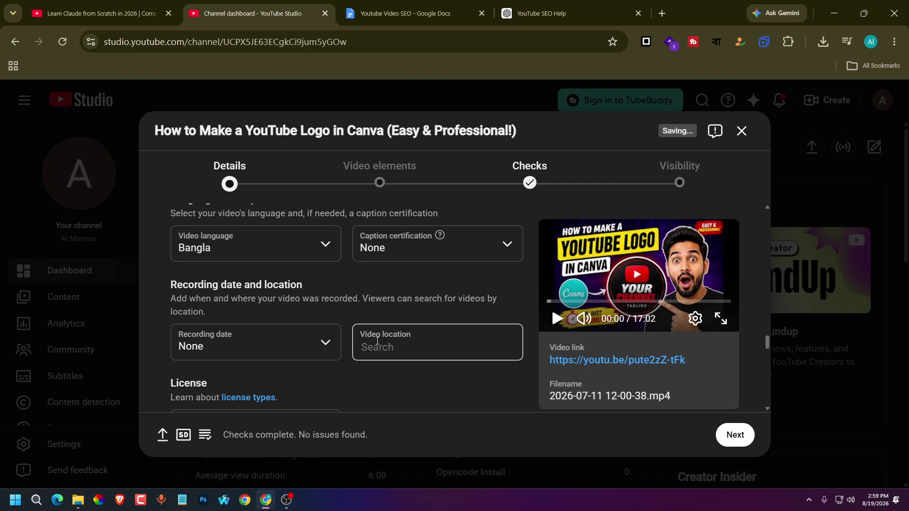
# Review the remaining license, Shorts remixing and comment settings at the end of the video details
pyautogui.scroll(-5, 278, 352)
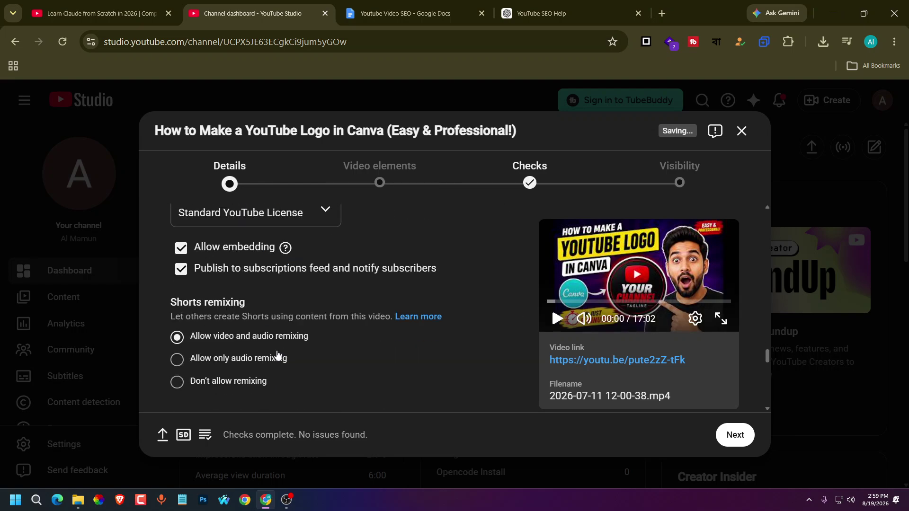
pyautogui.scroll(-10, 277, 354)
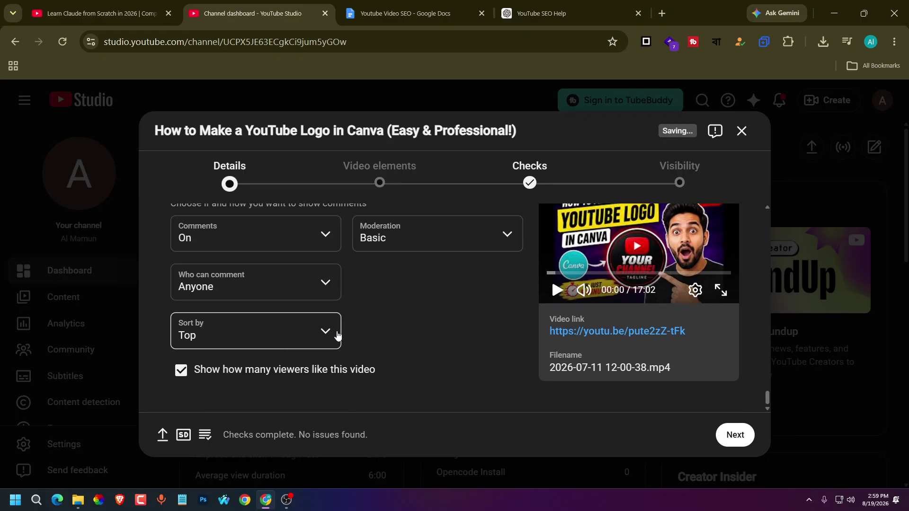
pyautogui.scroll(6, 337, 337)
pyautogui.scroll(4, 338, 336)
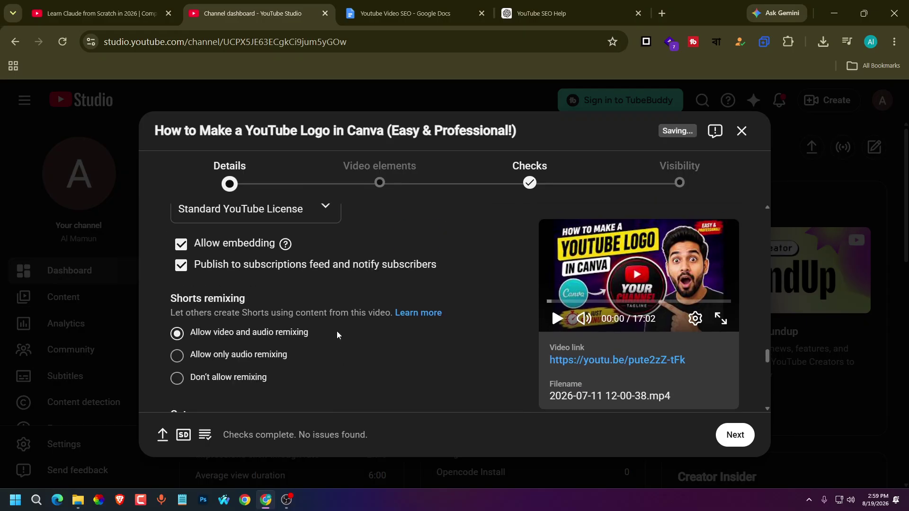
# Proceed to the Video elements stage and review the Subtitles, End screen and Cards options
pyautogui.click(735, 435)
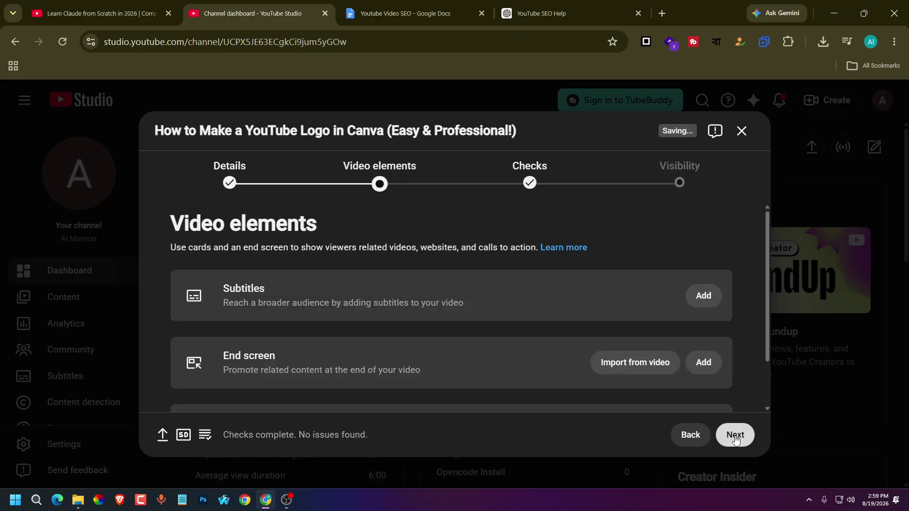
pyautogui.moveTo(169, 221); pyautogui.dragTo(358, 228)
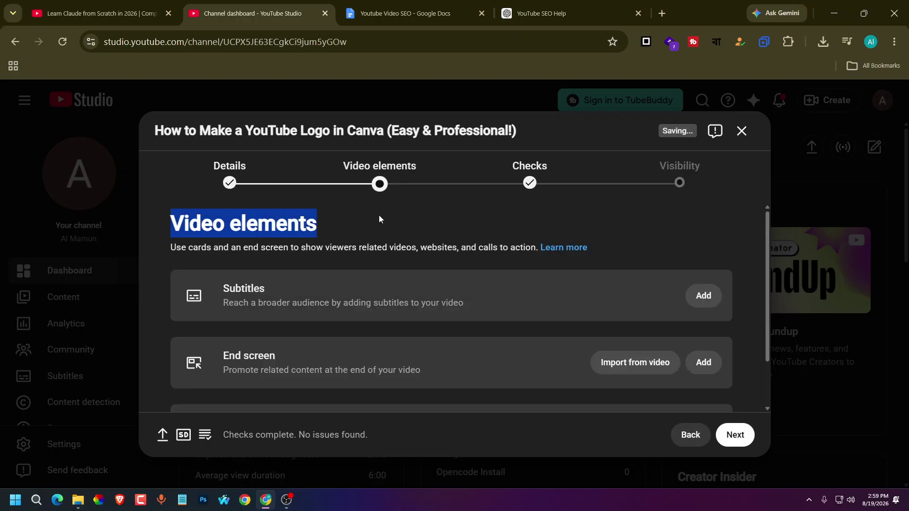
pyautogui.scroll(-2, 379, 215)
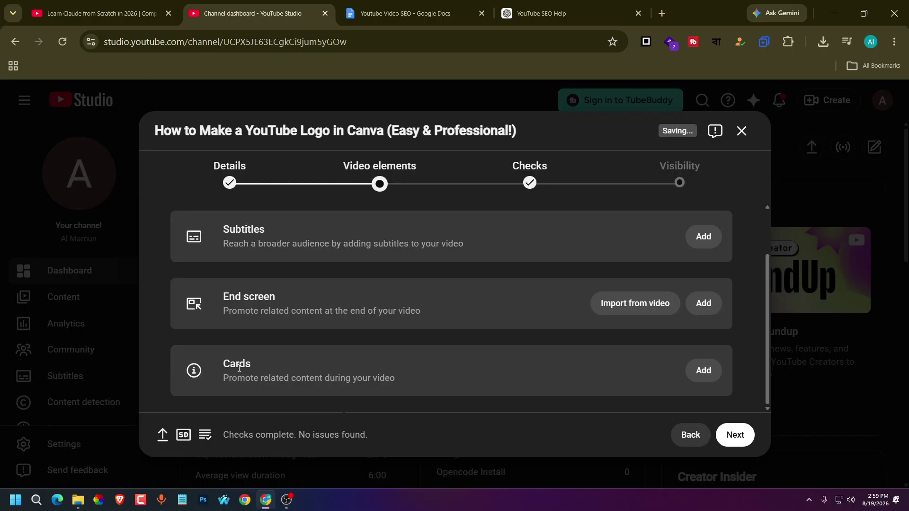
# Switch to the open YouTube video "Learn Claude from Scratch in 2026", jump to about 1:47 and turn on its subtitles
pyautogui.click(96, 15)
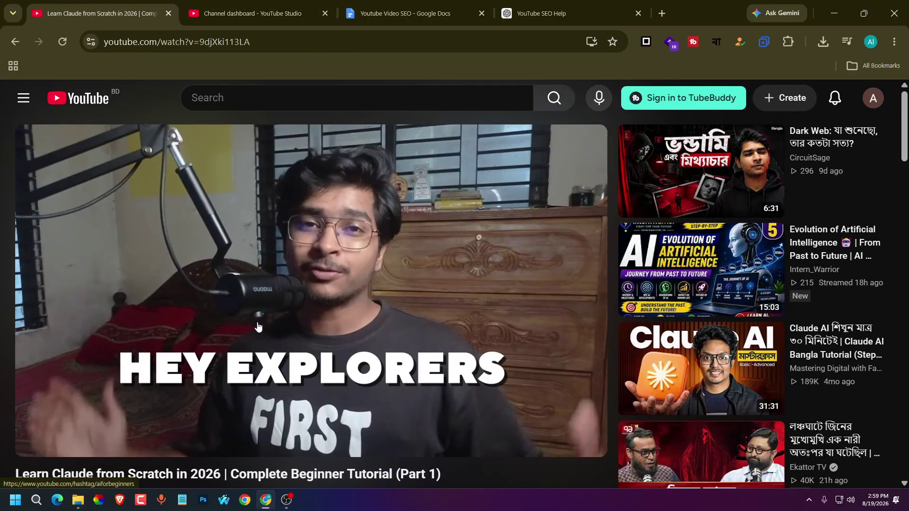
pyautogui.click(69, 418)
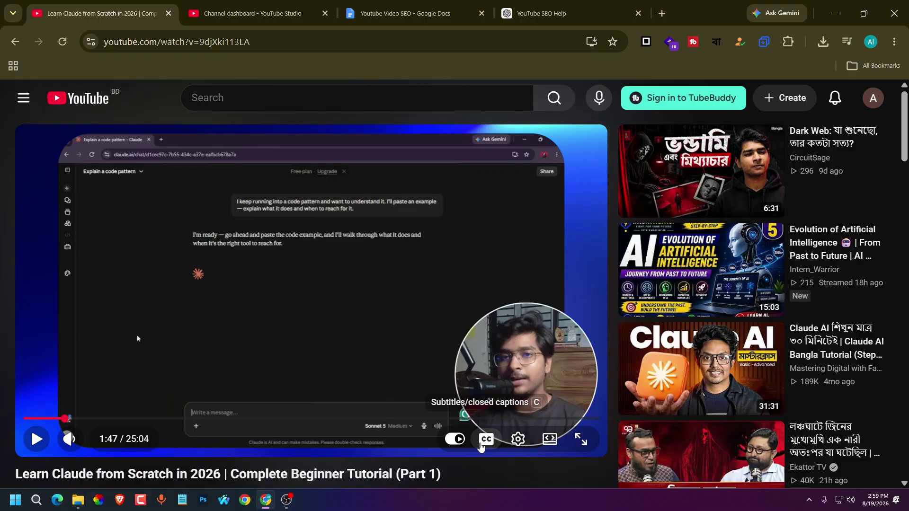
pyautogui.click(480, 445)
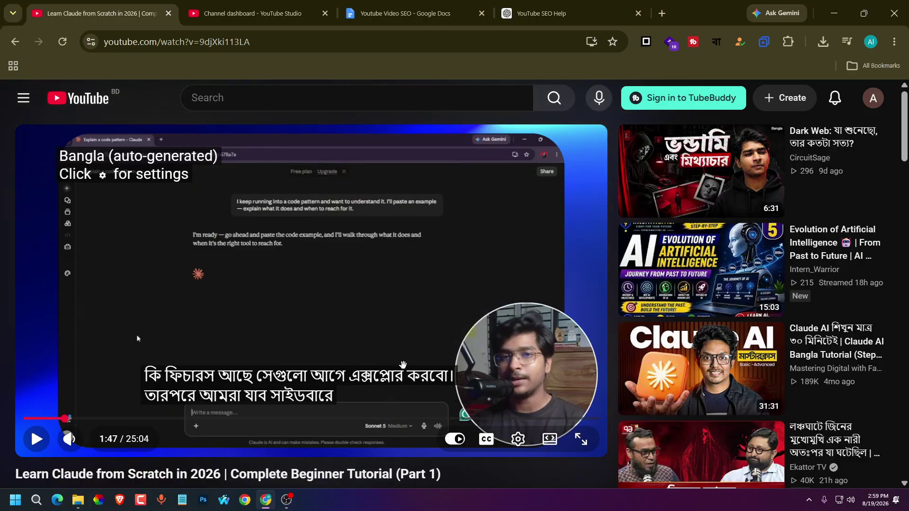
# Recheck the End screen option in YouTube Studio, return to the Claude tutorial, skip near its end and browse its description, comments and suggestions
pyautogui.click(274, 11)
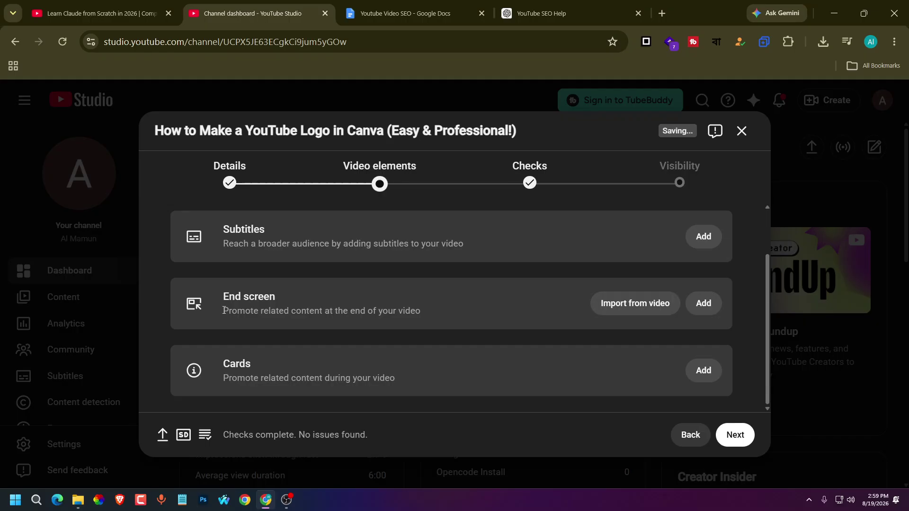
pyautogui.click(80, 10)
pyautogui.moveTo(65, 418); pyautogui.dragTo(552, 429)
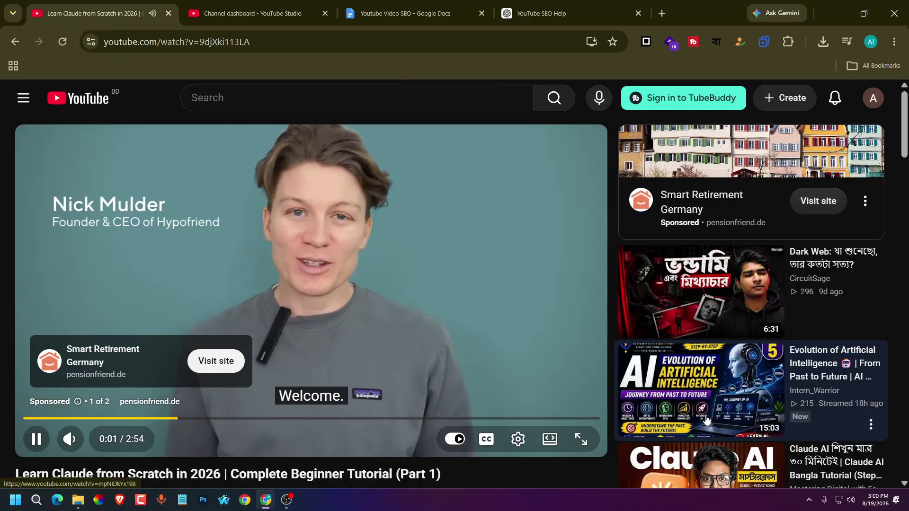
pyautogui.scroll(-2, 706, 397)
pyautogui.scroll(-4, 706, 398)
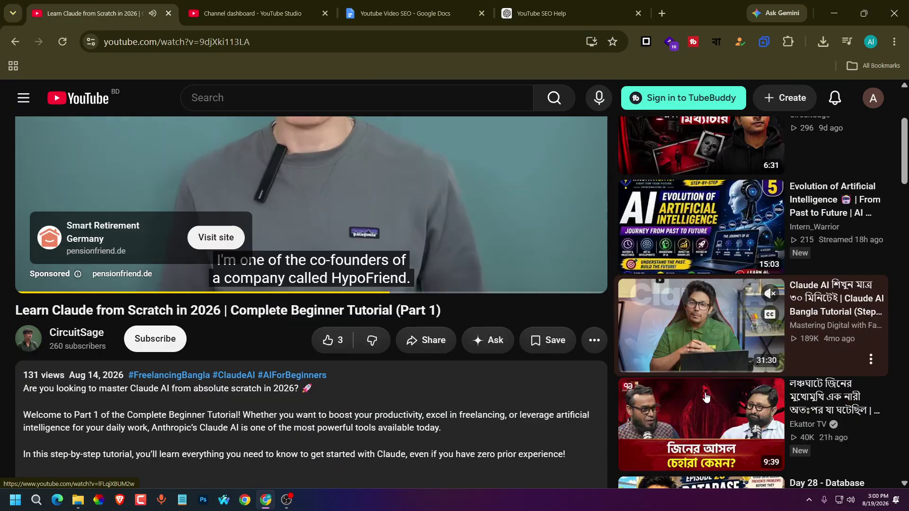
pyautogui.scroll(-3, 703, 407)
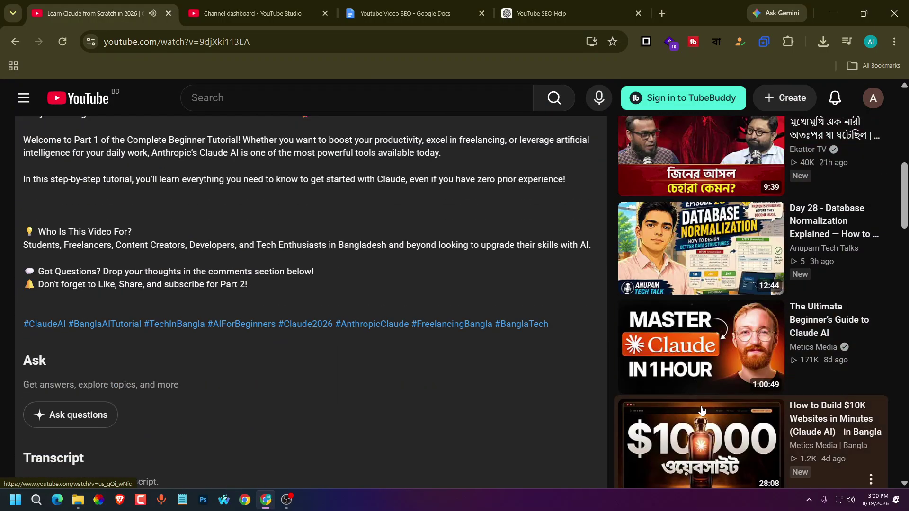
pyautogui.scroll(-4, 701, 410)
pyautogui.scroll(-2, 702, 410)
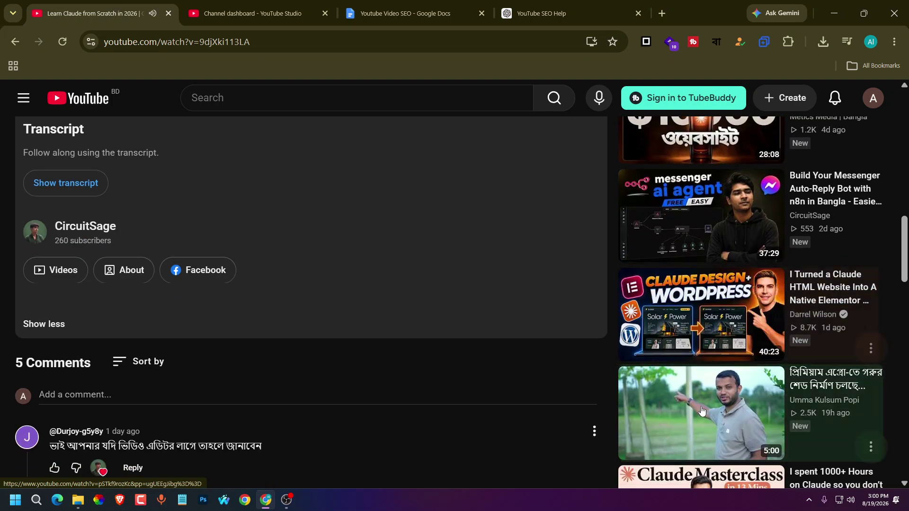
pyautogui.scroll(-2, 701, 410)
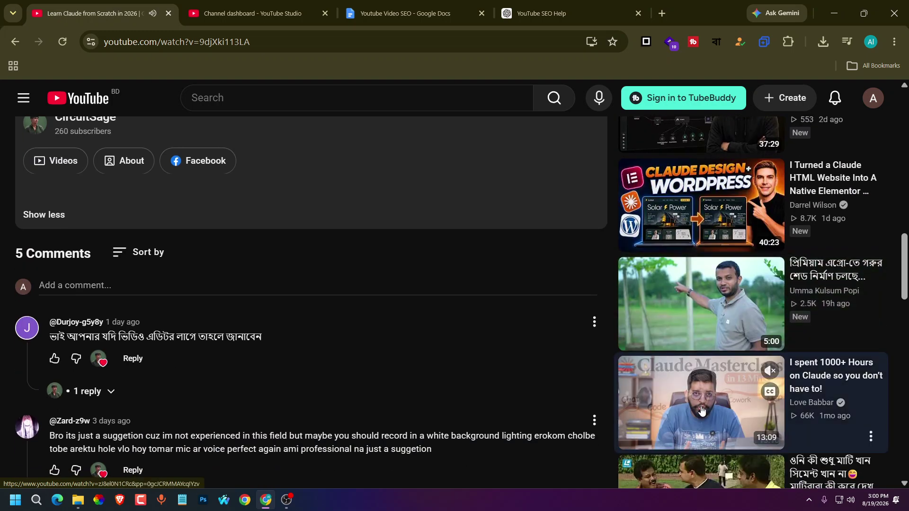
# Open the suggested five-minute video "প্রিমিয়াম এগ্রো-তে গরুর শেড নির্মাণ চলছে..." and play it from about 4:35 to look for an end screen
pyautogui.click(707, 299)
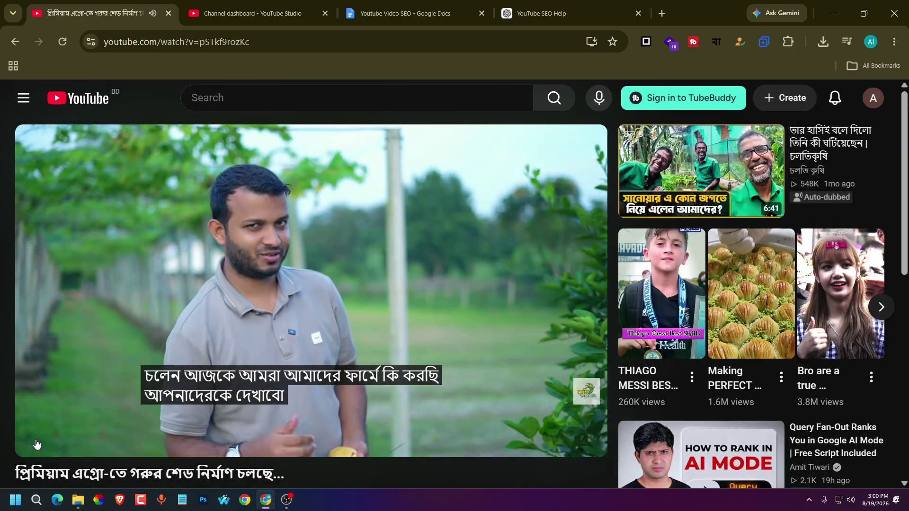
pyautogui.click(34, 438)
pyautogui.moveTo(30, 418); pyautogui.dragTo(554, 420)
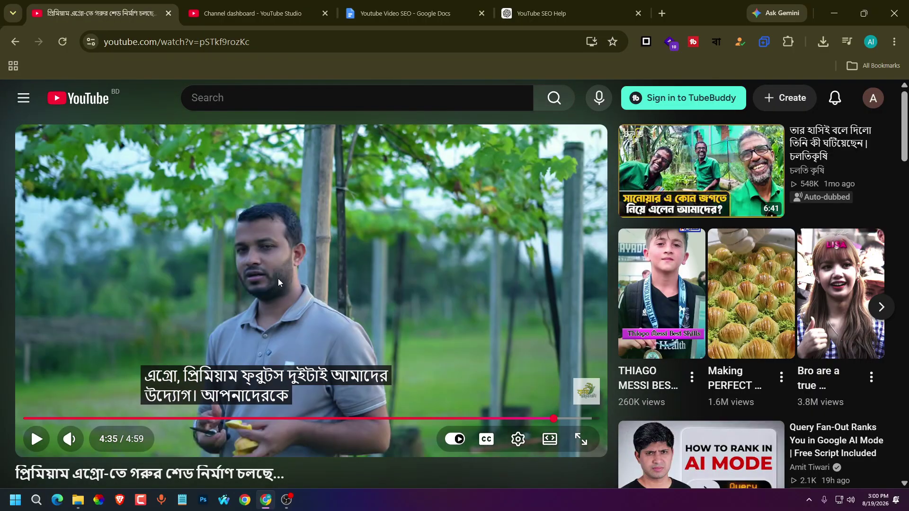
pyautogui.click(35, 439)
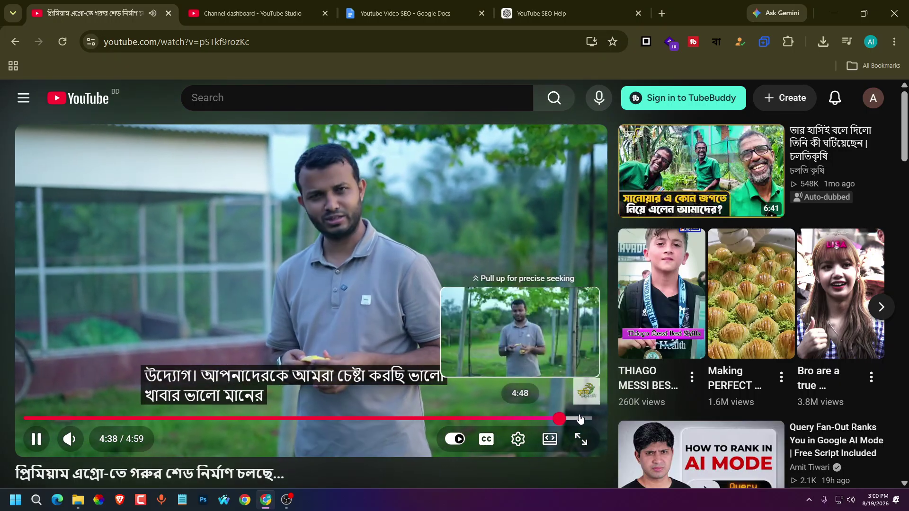
# Open the suggested video "Query Fan-Out Ranks You in Google AI Mode" and pause it at about 8:16 to examine its ending
pyautogui.scroll(-1, 719, 452)
pyautogui.click(718, 452)
pyautogui.scroll(-3, 718, 452)
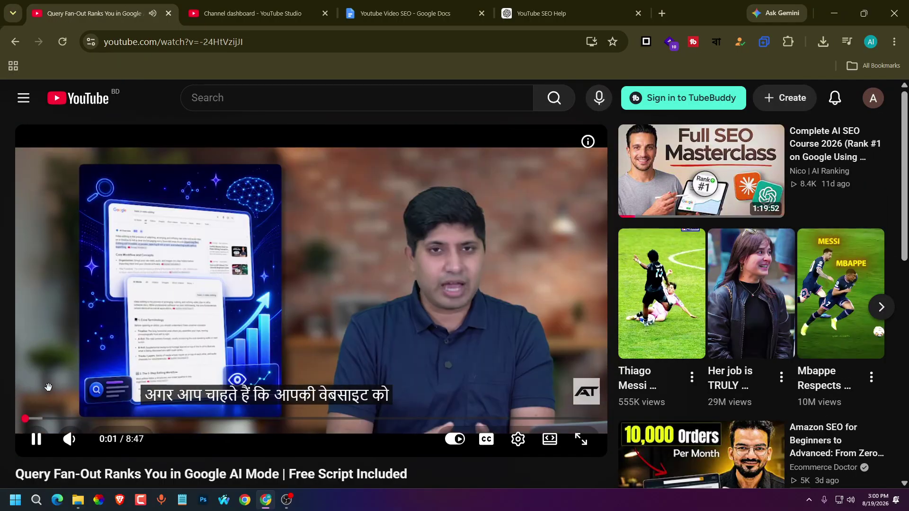
pyautogui.moveTo(26, 418); pyautogui.dragTo(566, 420)
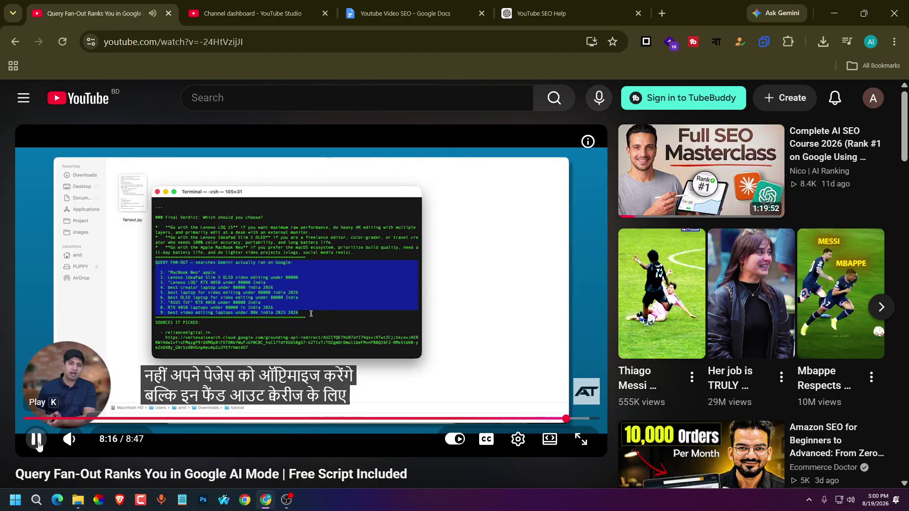
pyautogui.click(268, 5)
pyautogui.click(94, 13)
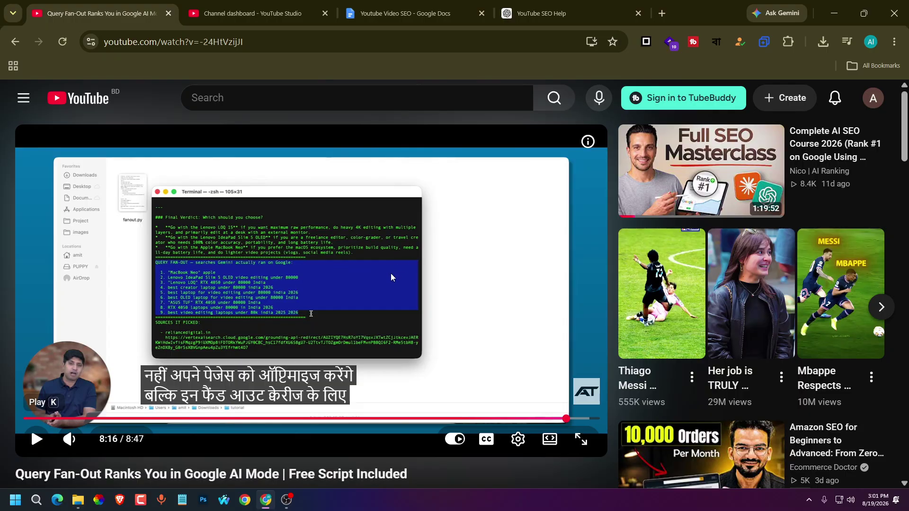
# Return to YouTube Studio and add an end screen using the first "1 video, 1 subscribe" template
pyautogui.click(253, 14)
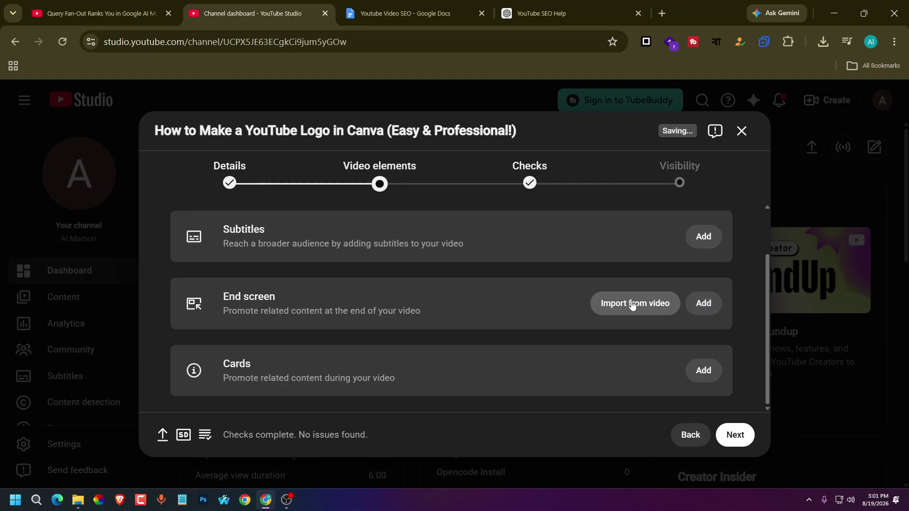
pyautogui.click(707, 303)
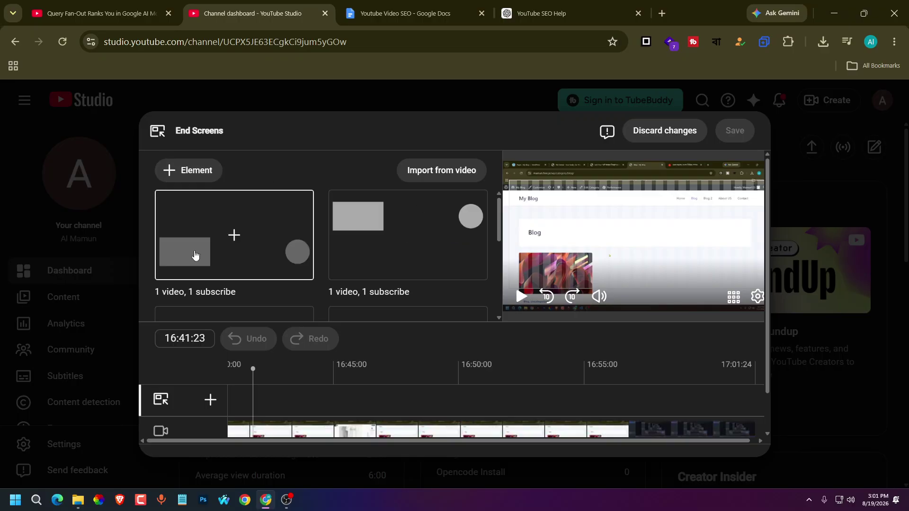
pyautogui.click(227, 224)
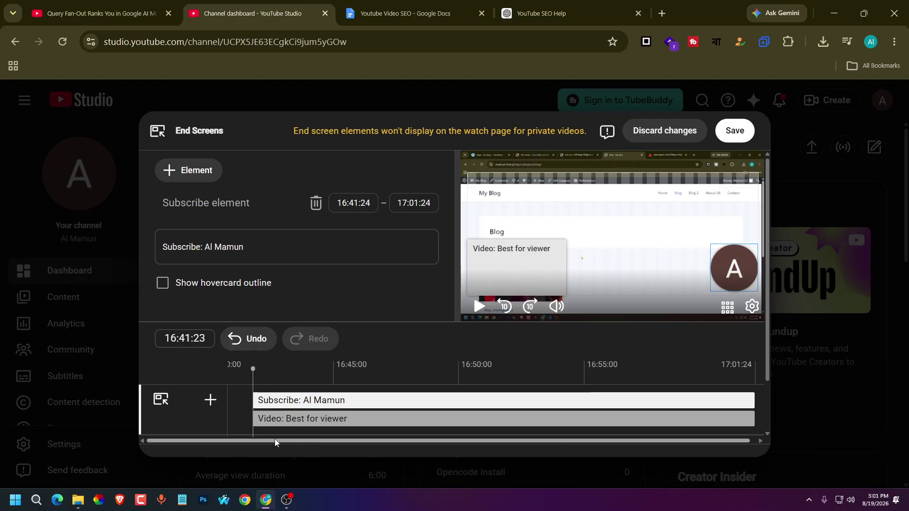
# Time the end screen's video element to 16:49:26–17:01:24 and its subscribe element to 16:45:00–17:01:24, saving the end screen
pyautogui.moveTo(276, 441); pyautogui.dragTo(314, 443)
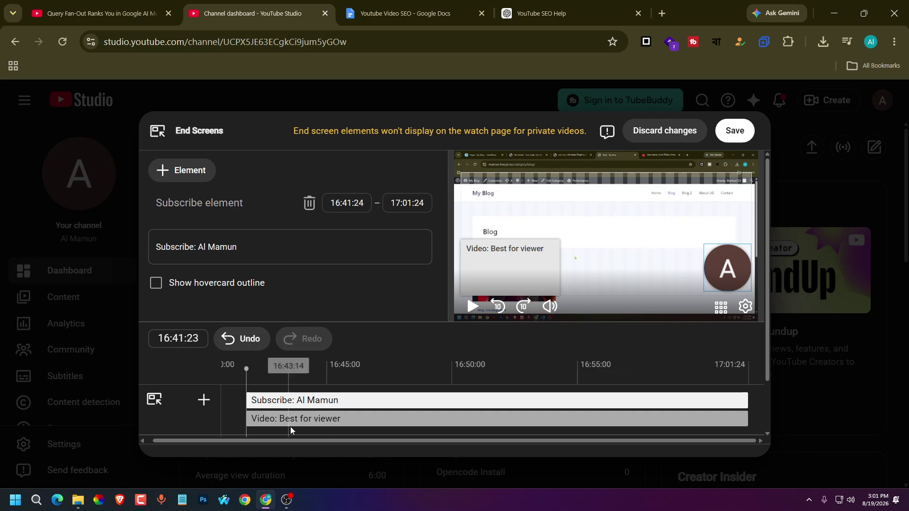
pyautogui.moveTo(246, 418); pyautogui.dragTo(640, 421)
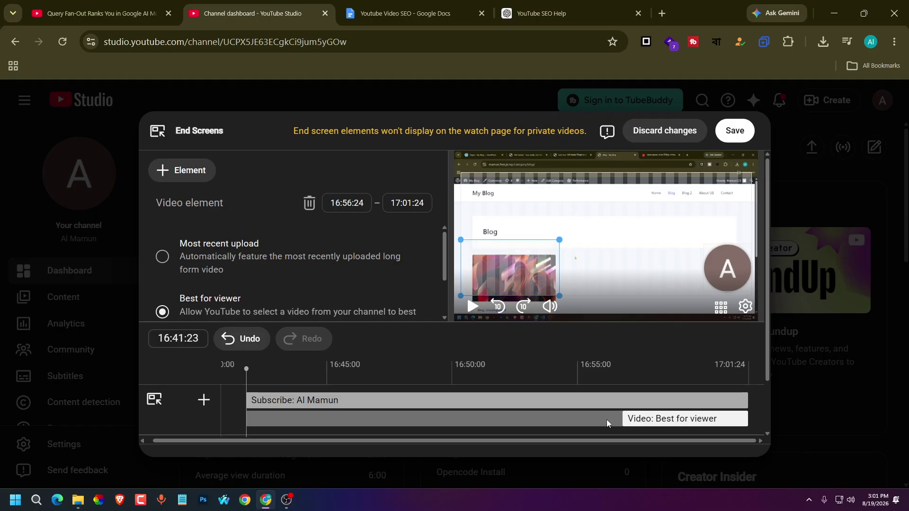
pyautogui.moveTo(627, 415); pyautogui.dragTo(581, 418)
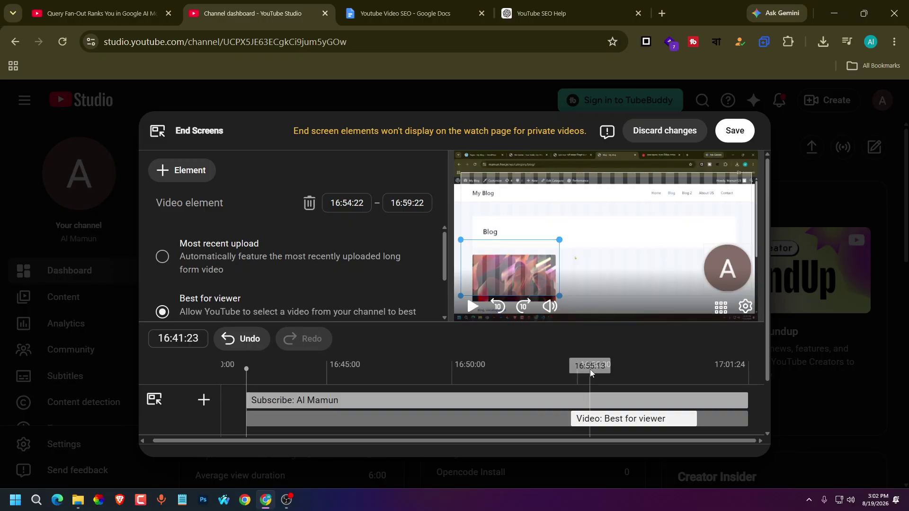
pyautogui.moveTo(592, 420); pyautogui.dragTo(472, 420)
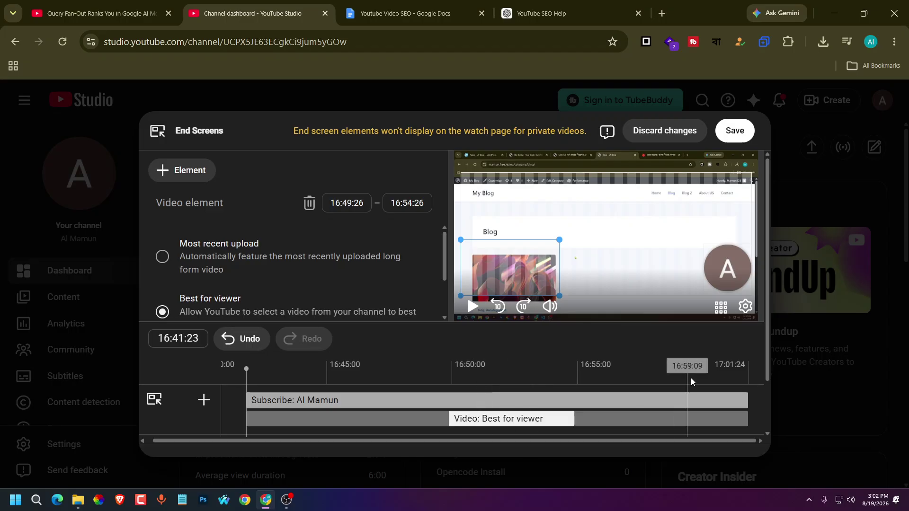
pyautogui.moveTo(573, 420); pyautogui.dragTo(769, 421)
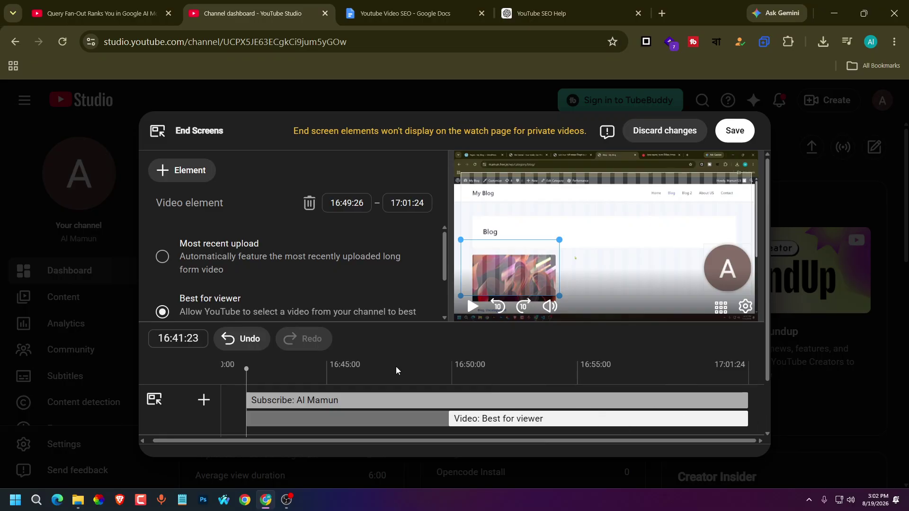
pyautogui.moveTo(246, 396); pyautogui.dragTo(327, 396)
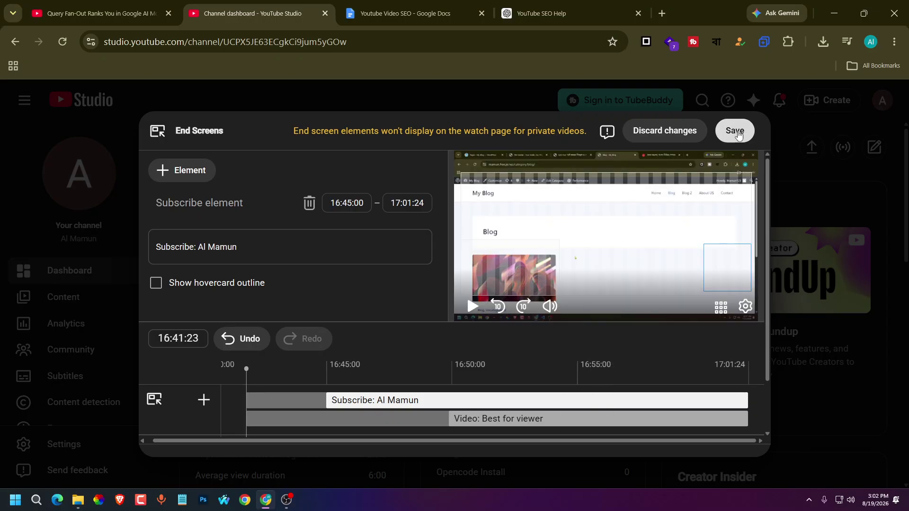
pyautogui.click(735, 132)
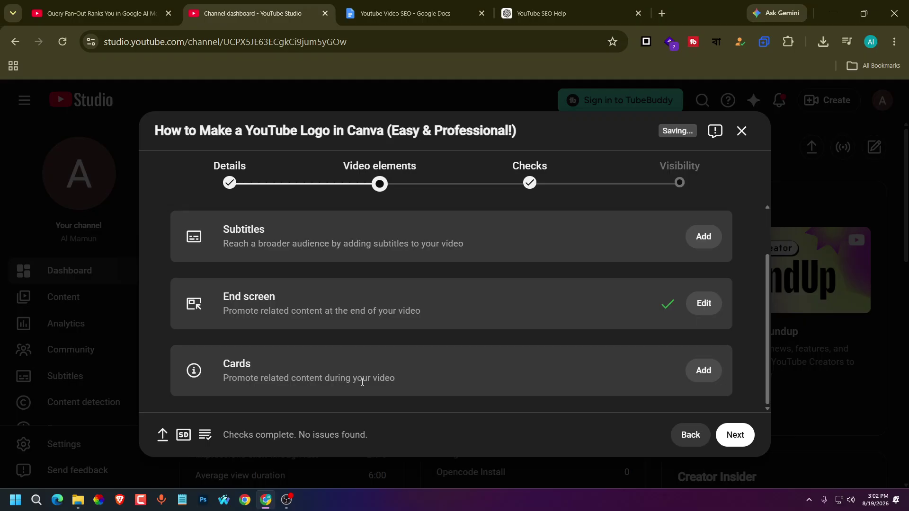
# Add a video card featuring "Off page SEO" and review its optional custom message and teaser text fields, leaving them empty
pyautogui.click(702, 373)
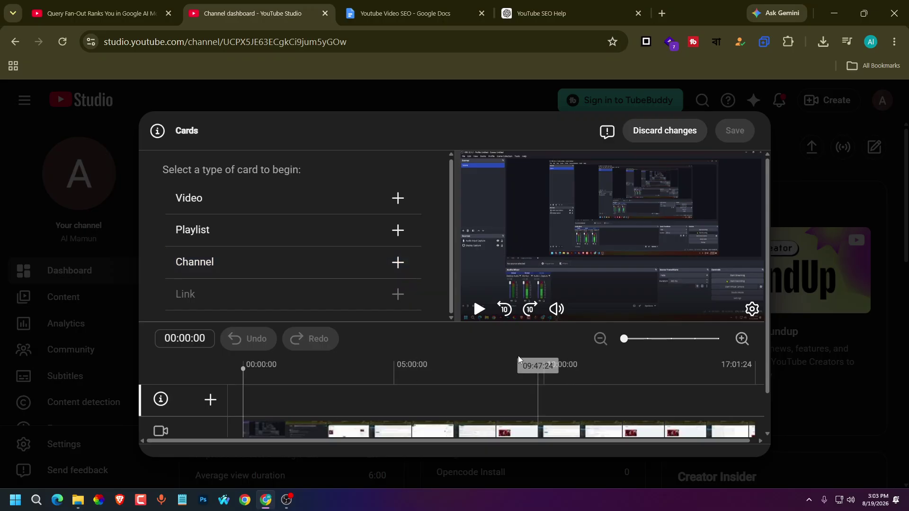
pyautogui.click(397, 198)
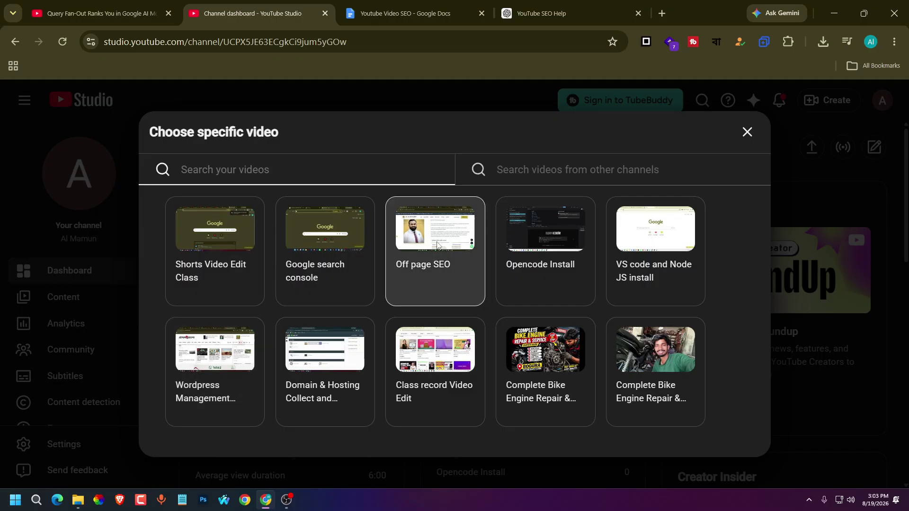
pyautogui.click(407, 239)
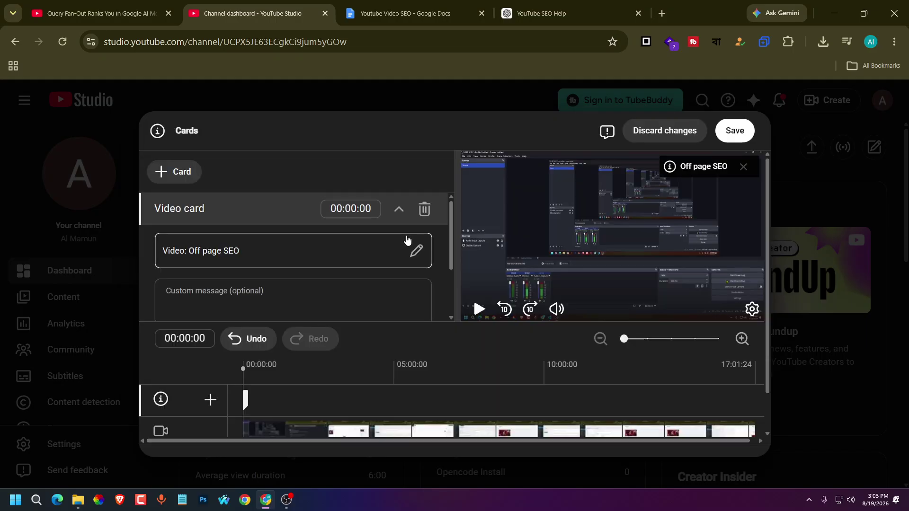
pyautogui.scroll(-1, 394, 386)
pyautogui.scroll(1, 393, 391)
pyautogui.click(189, 301)
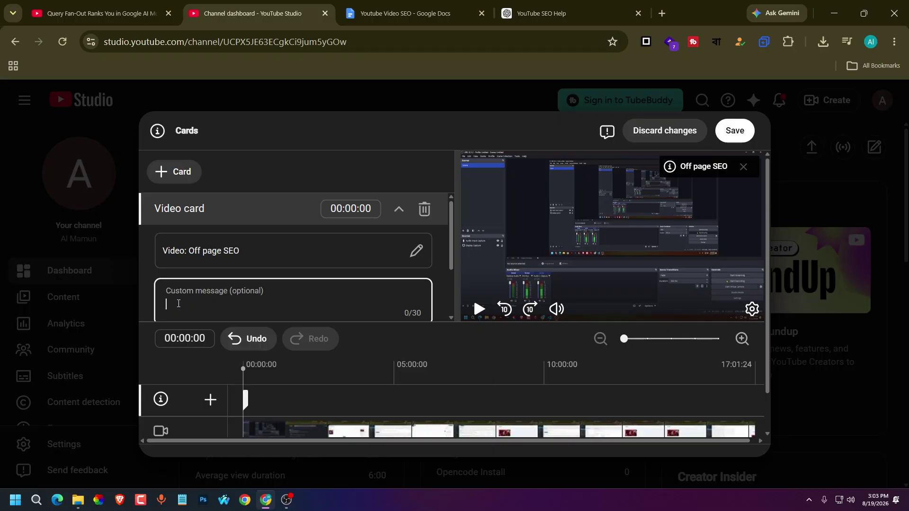
pyautogui.scroll(-1, 179, 303)
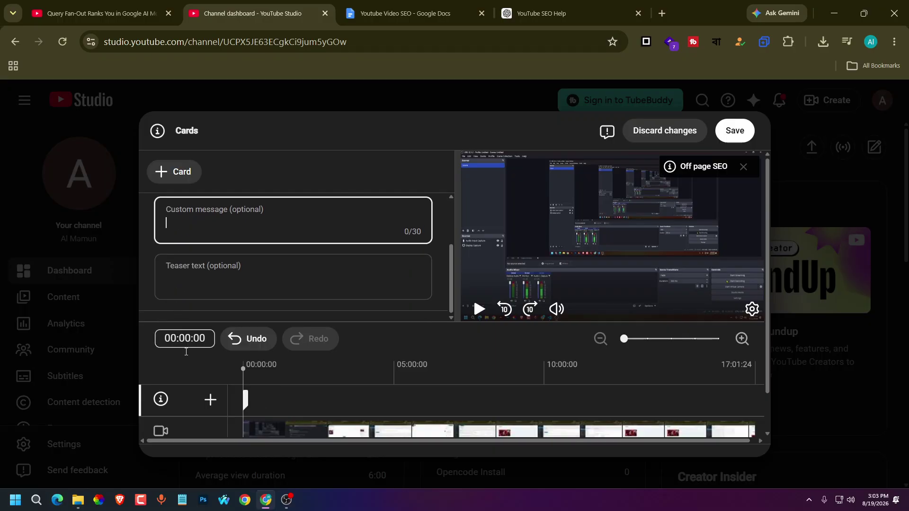
# Move the card timeline's playhead to about 09:59:29 and save the cards
pyautogui.moveTo(243, 367); pyautogui.dragTo(543, 388)
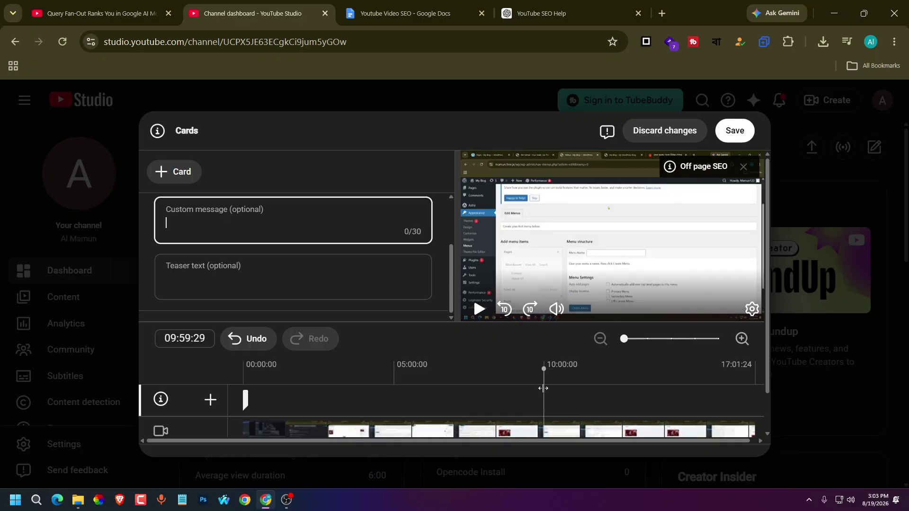
pyautogui.click(544, 389)
pyautogui.click(545, 372)
pyautogui.click(735, 137)
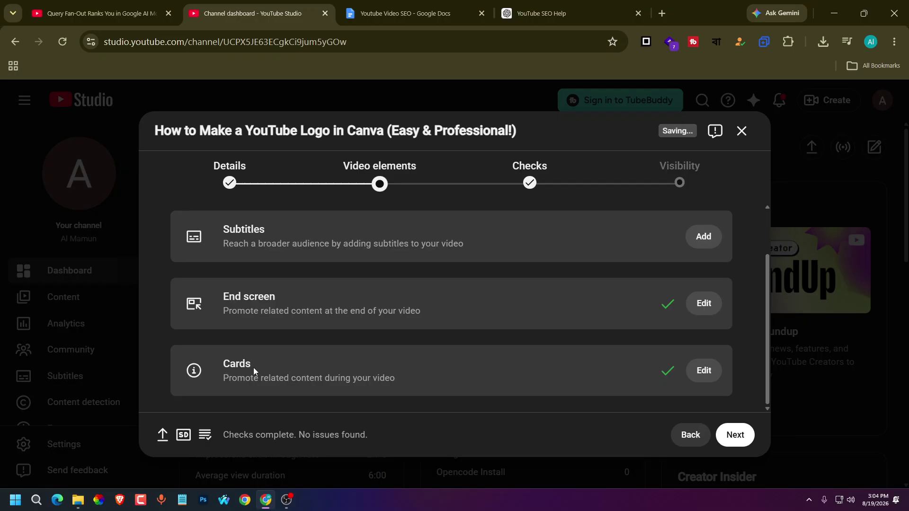
# Proceed to the Checks stage and examine the copyright check result
pyautogui.click(734, 436)
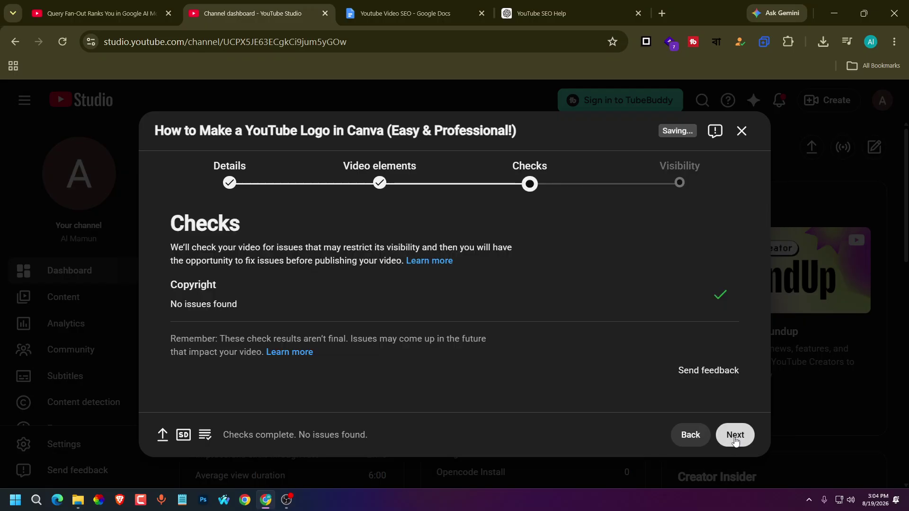
pyautogui.moveTo(166, 225); pyautogui.dragTo(263, 228)
pyautogui.click(245, 232)
pyautogui.moveTo(158, 283); pyautogui.dragTo(165, 304)
pyautogui.click(249, 283)
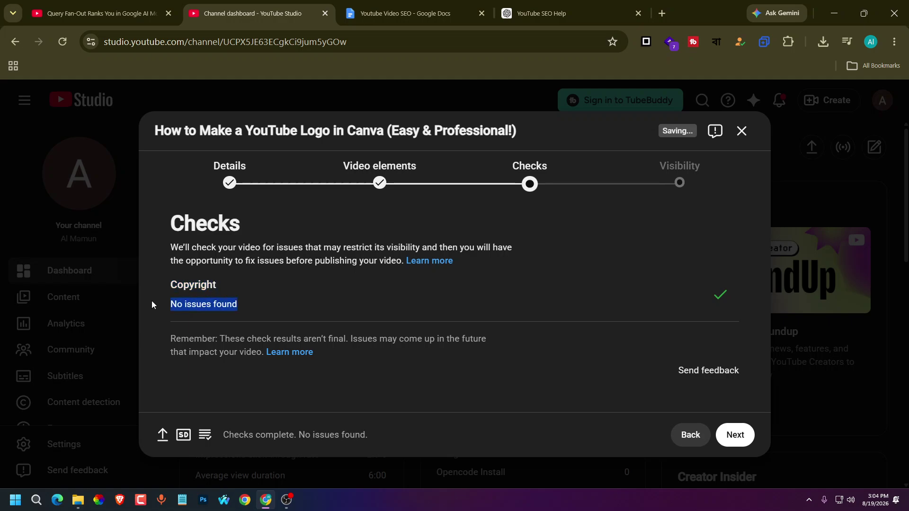
pyautogui.click(150, 304)
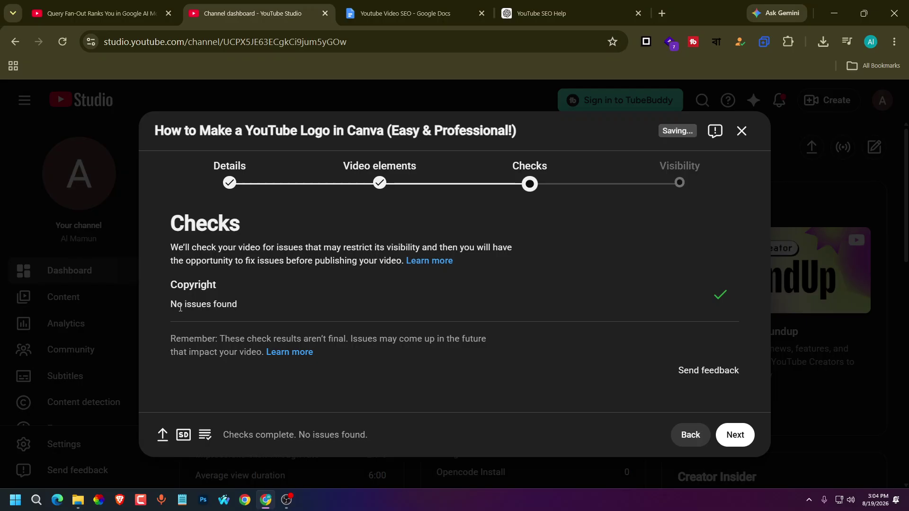
pyautogui.moveTo(169, 304); pyautogui.dragTo(253, 303)
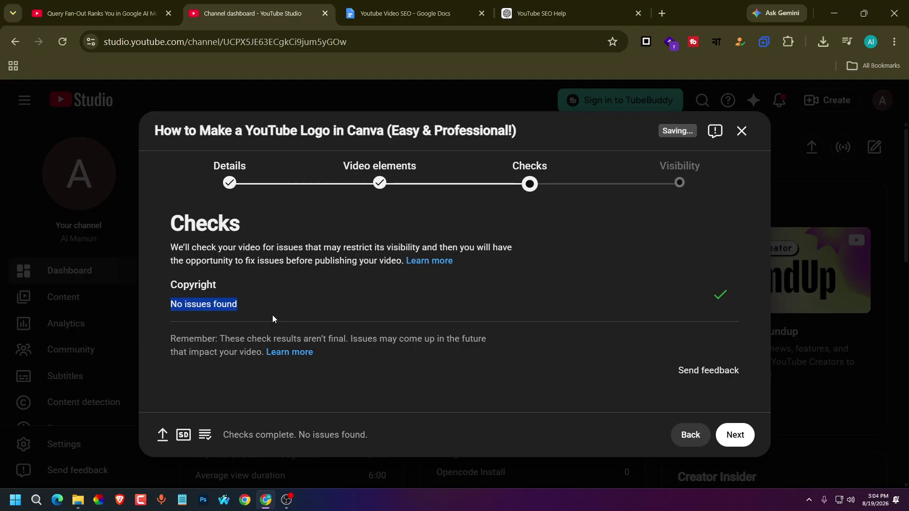
pyautogui.click(263, 316)
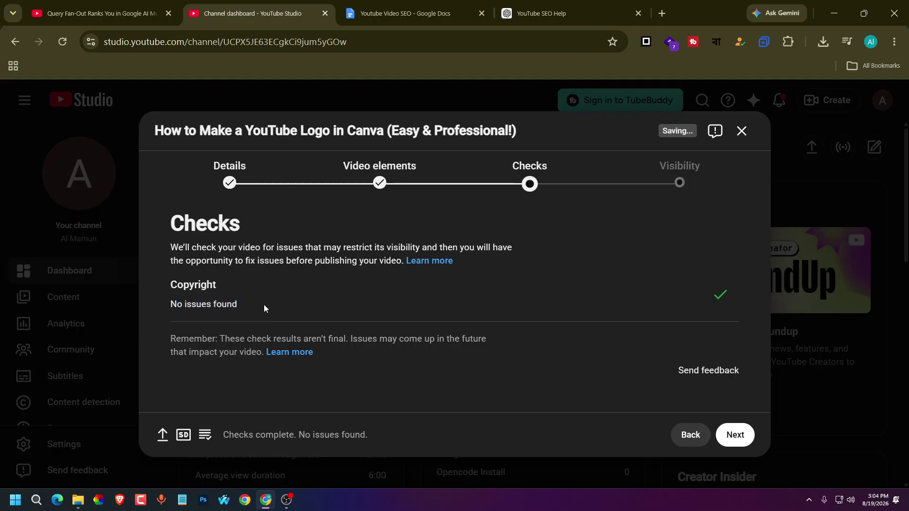
pyautogui.moveTo(264, 305); pyautogui.dragTo(174, 311)
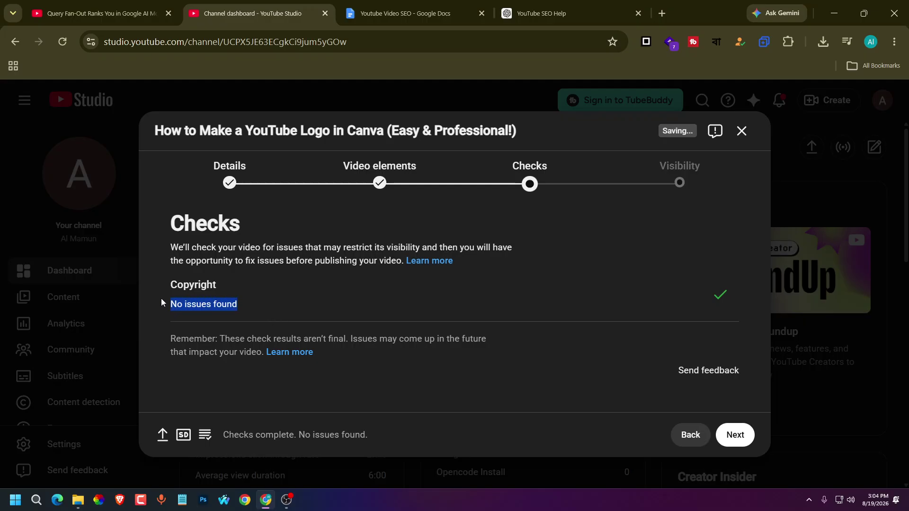
# Review the copyright check result once more and proceed to the Visibility stage
pyautogui.click(162, 302)
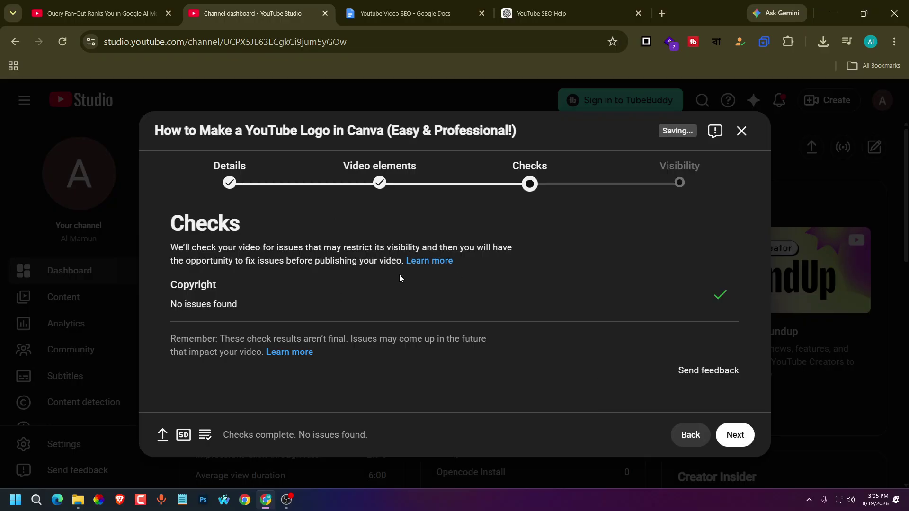
pyautogui.moveTo(169, 304); pyautogui.dragTo(282, 305)
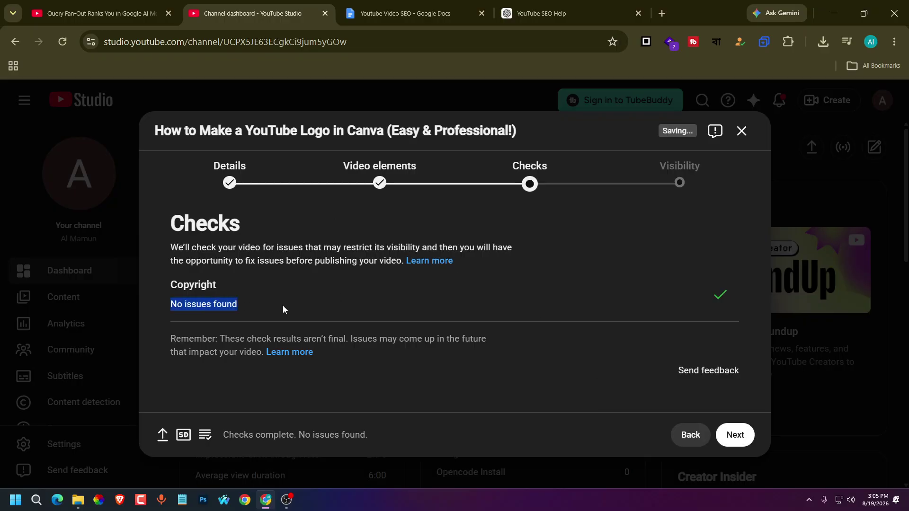
pyautogui.click(284, 303)
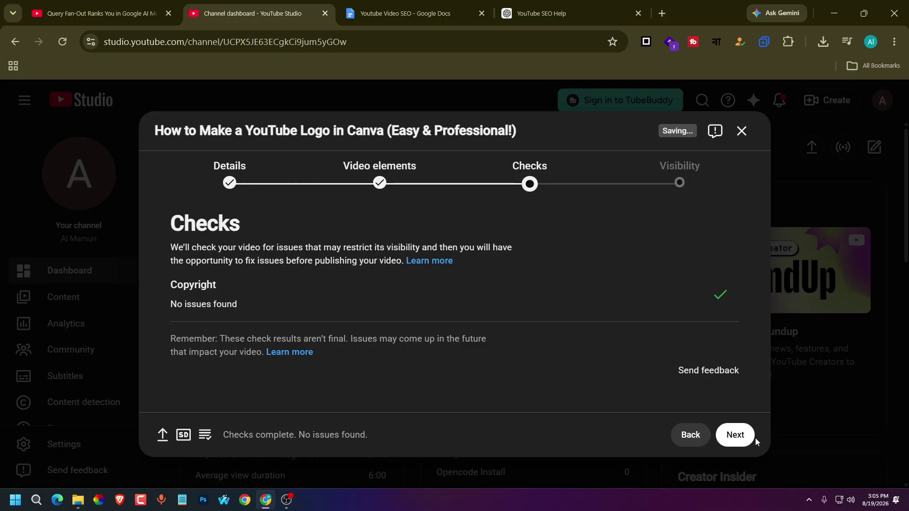
pyautogui.click(737, 439)
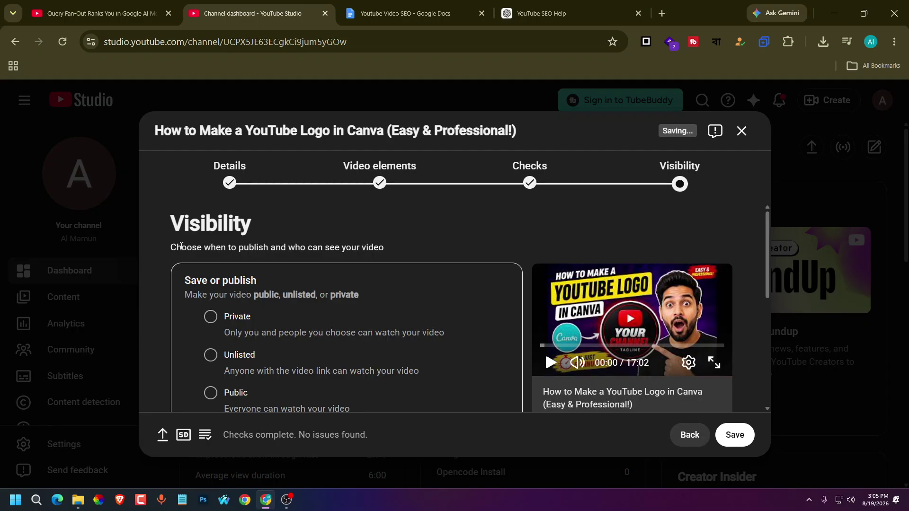
# Review the private, unlisted and public visibility options and select Public for the video
pyautogui.scroll(-4, 228, 319)
pyautogui.scroll(5, 227, 317)
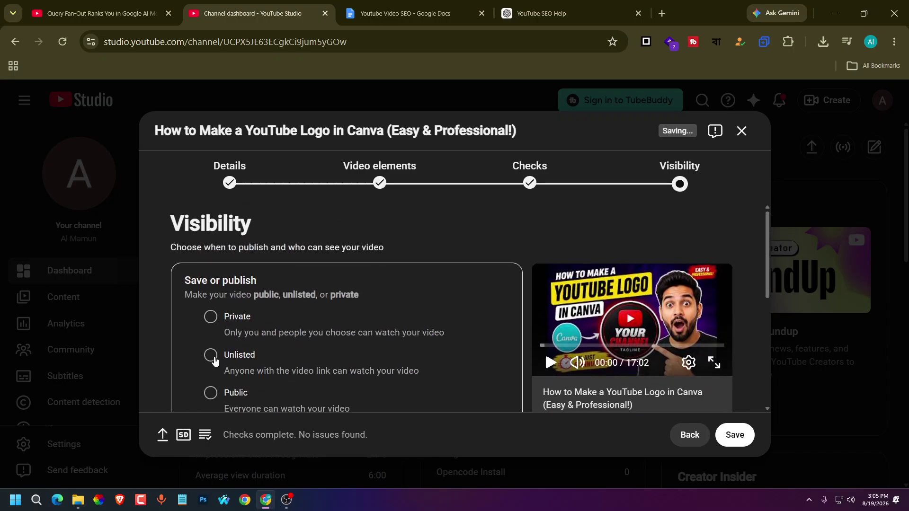
pyautogui.scroll(-3, 214, 356)
pyautogui.scroll(3, 212, 298)
pyautogui.scroll(-2, 304, 358)
pyautogui.scroll(2, 305, 363)
pyautogui.scroll(1, 305, 363)
pyautogui.scroll(-2, 269, 372)
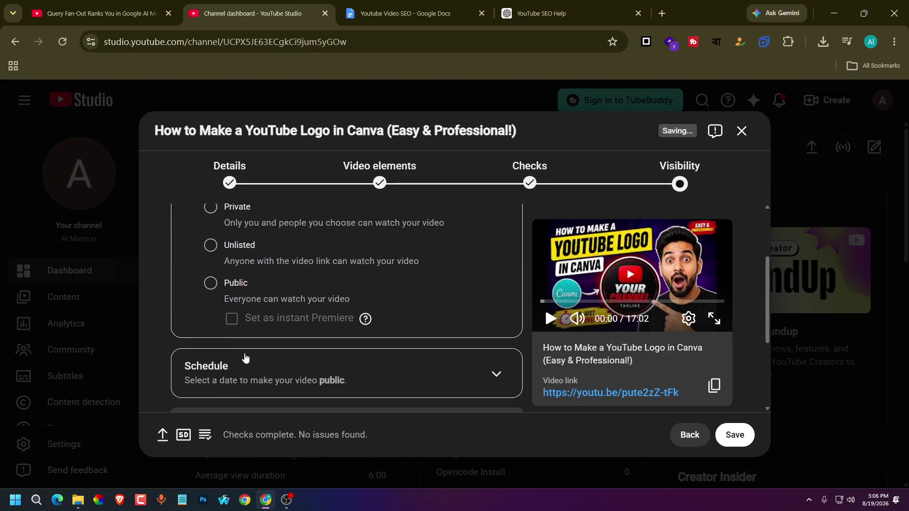
pyautogui.click(211, 284)
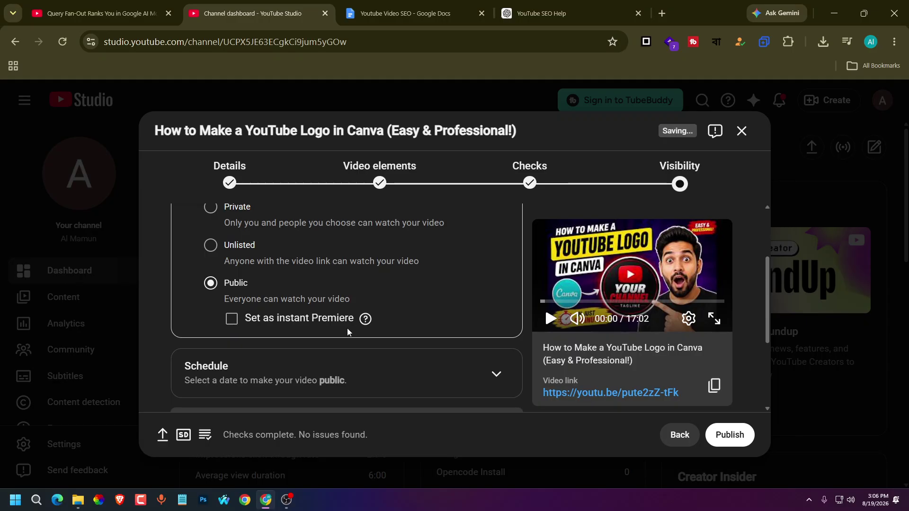
pyautogui.scroll(-2, 424, 303)
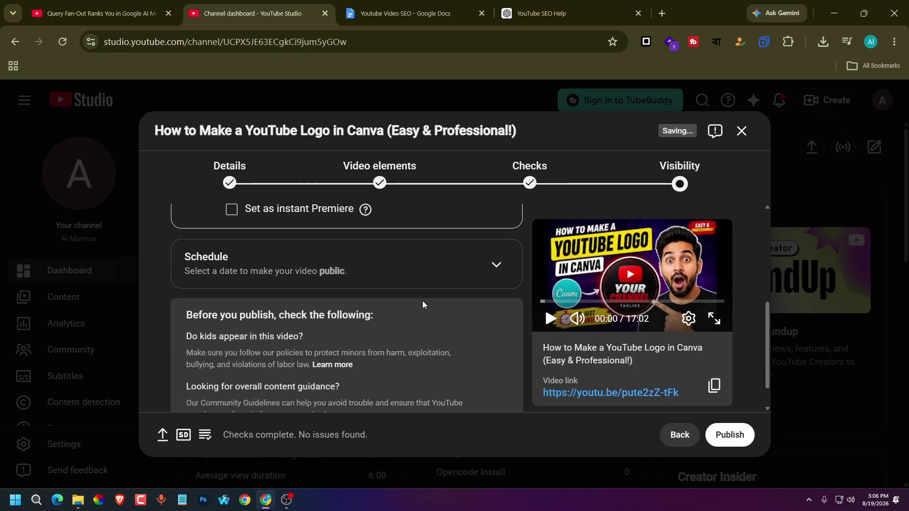
# Switch the video to scheduled publishing and set its release time to 9:00 AM
pyautogui.click(208, 266)
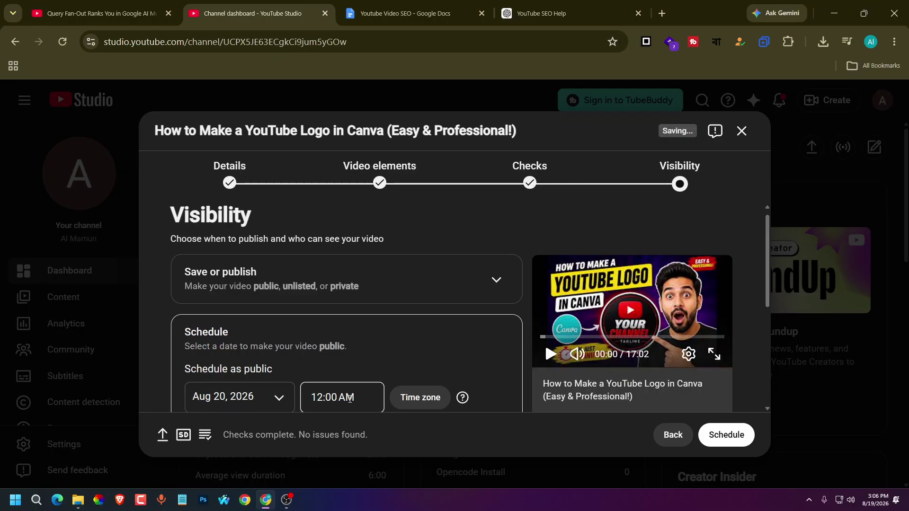
pyautogui.click(333, 398)
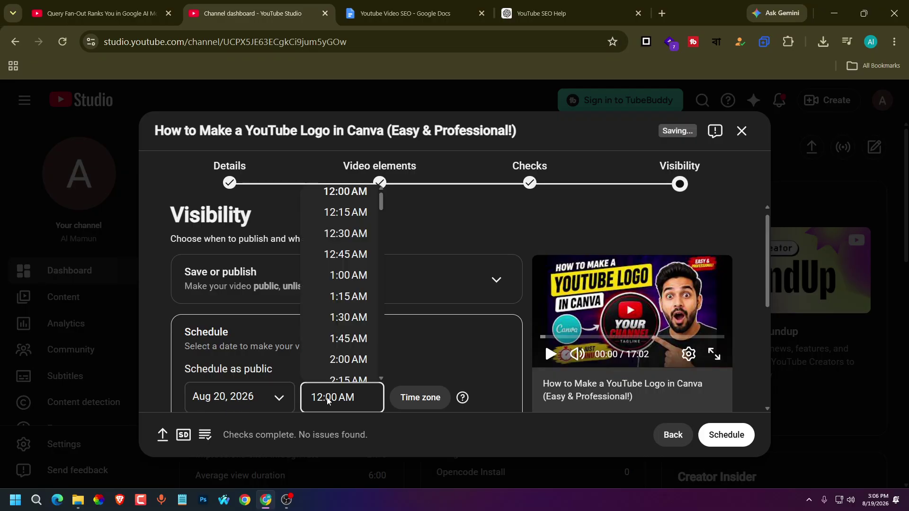
pyautogui.click(362, 398)
pyautogui.click(363, 399)
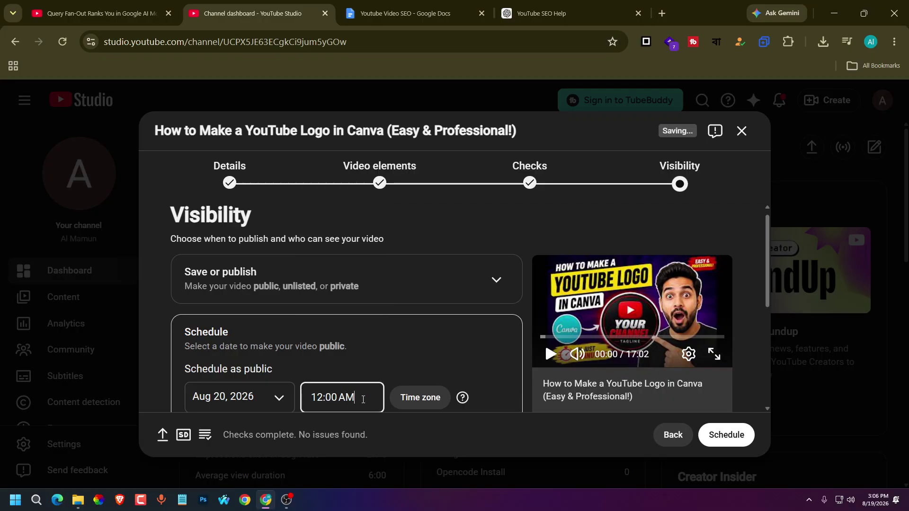
pyautogui.click(335, 397)
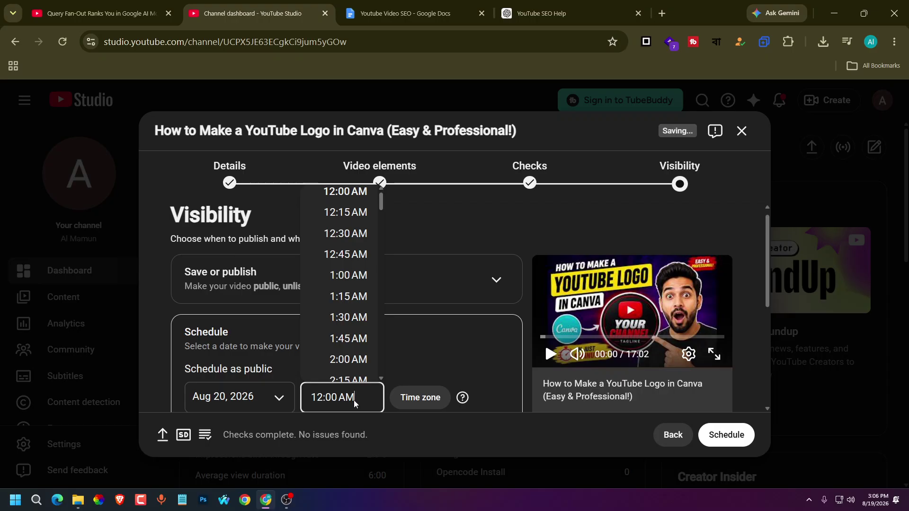
pyautogui.scroll(-2, 340, 312)
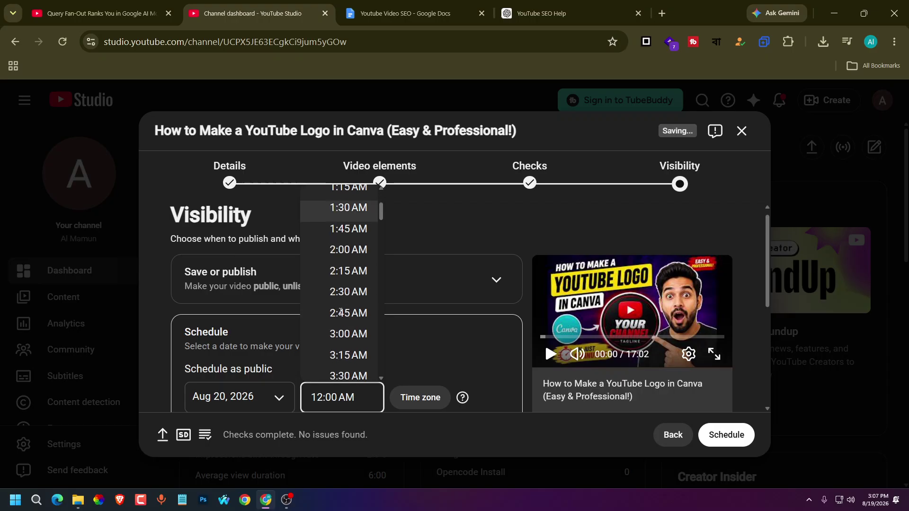
pyautogui.scroll(-4, 341, 331)
pyautogui.scroll(2, 340, 343)
pyautogui.scroll(-6, 343, 345)
pyautogui.scroll(-5, 344, 346)
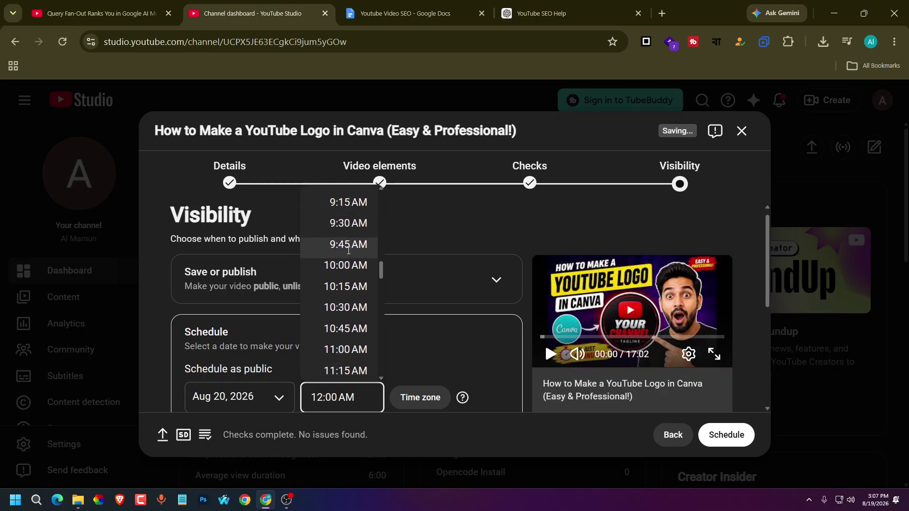
pyautogui.scroll(2, 350, 247)
pyautogui.click(349, 290)
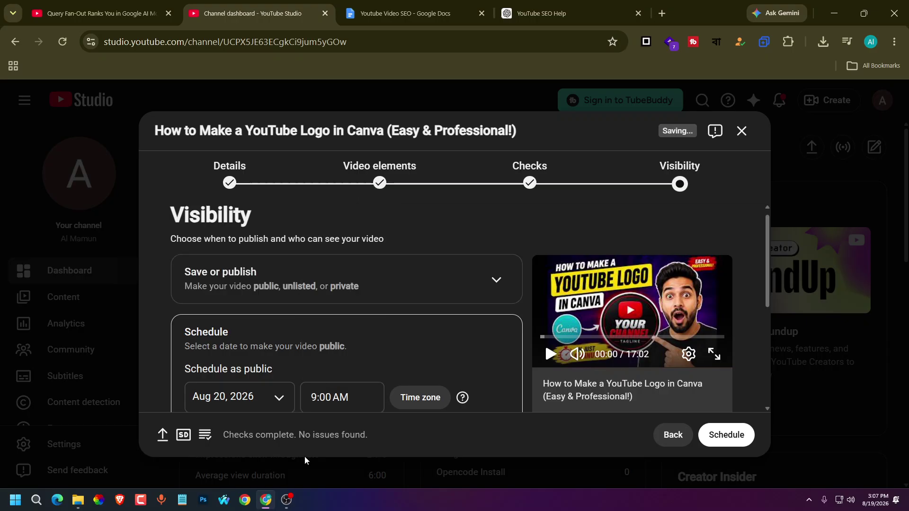
# Change the scheduled release time to 9:09 AM
pyautogui.click(349, 397)
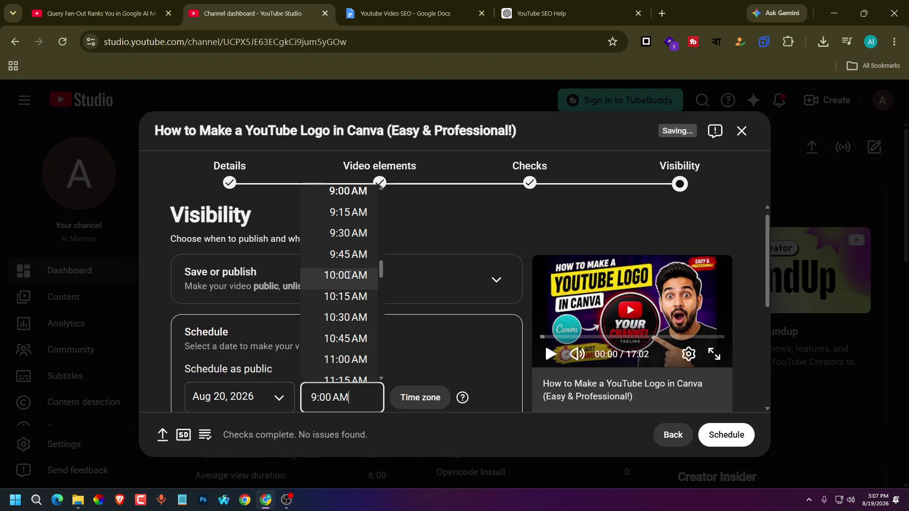
pyautogui.click(330, 397)
pyautogui.click(330, 398)
pyautogui.press('BackSpace')
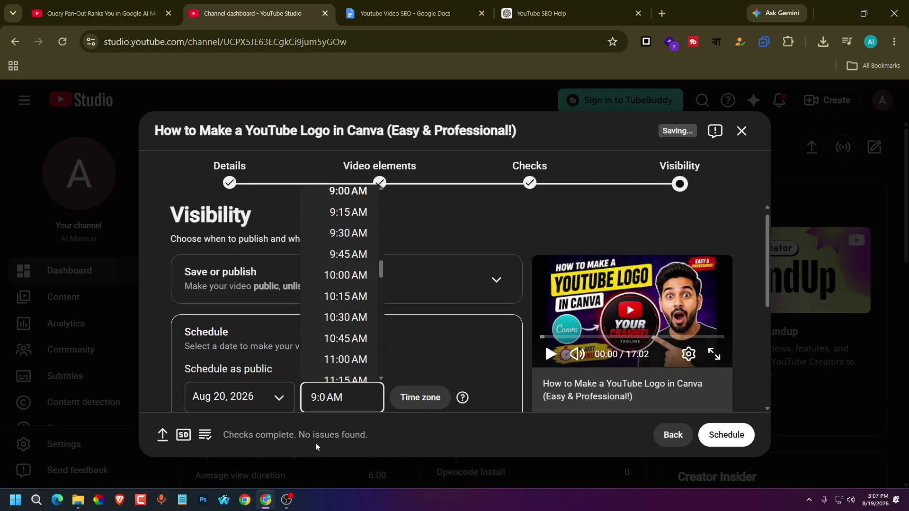
pyautogui.press('BackSpace')
pyautogui.write('09')
pyautogui.click(363, 403)
pyautogui.scroll(-2, 373, 376)
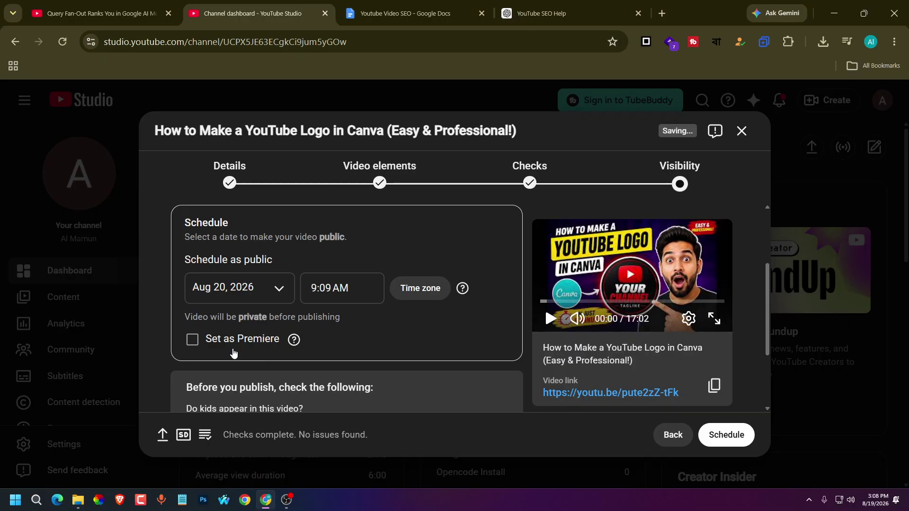
# Compare the schedule settings with the save-or-publish options and return to scheduled publishing
pyautogui.scroll(2, 233, 353)
pyautogui.scroll(-2, 232, 353)
pyautogui.scroll(2, 368, 307)
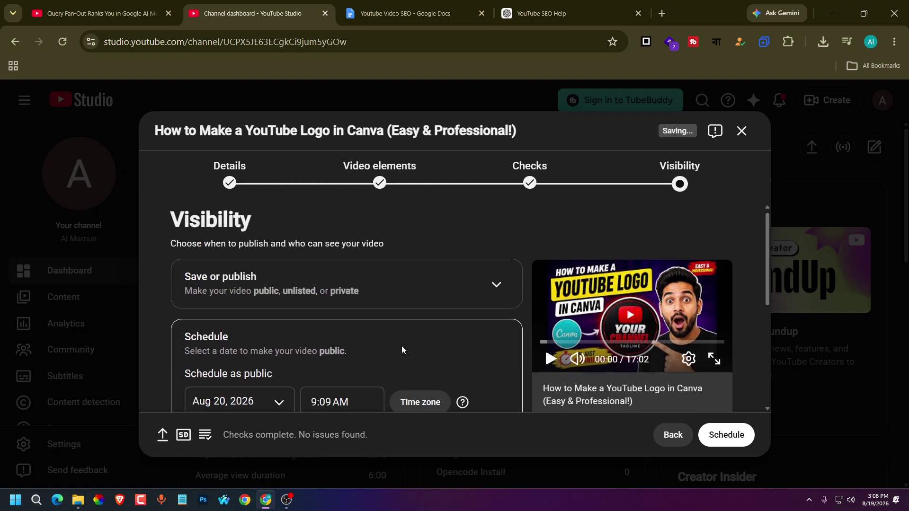
pyautogui.scroll(-2, 401, 350)
pyautogui.scroll(-3, 408, 367)
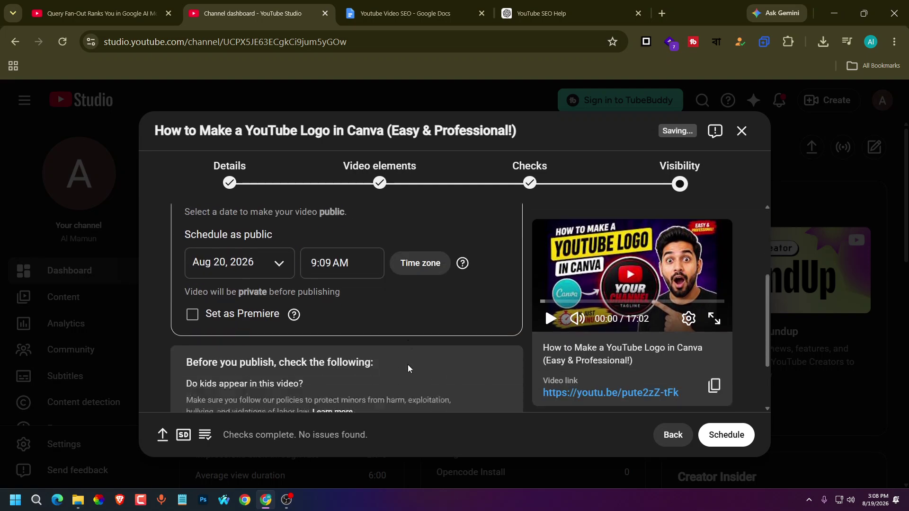
pyautogui.scroll(5, 408, 367)
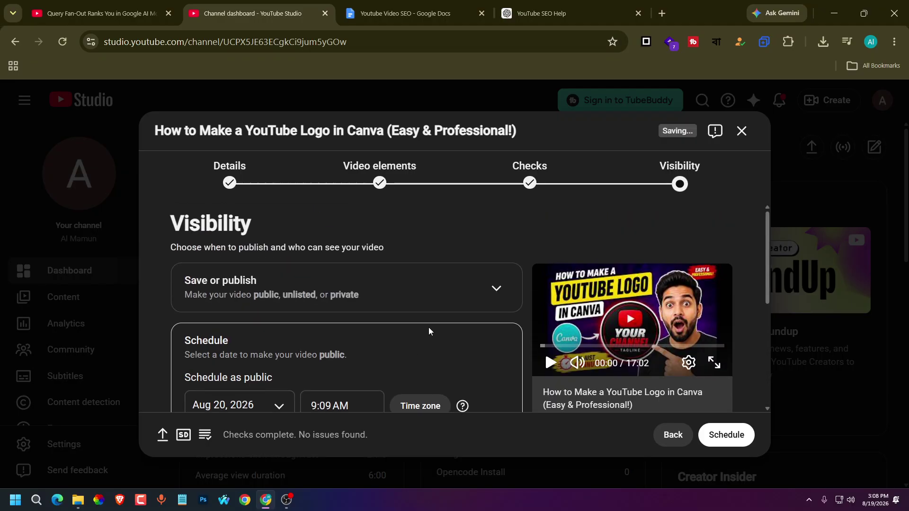
pyautogui.click(495, 280)
pyautogui.scroll(-2, 453, 323)
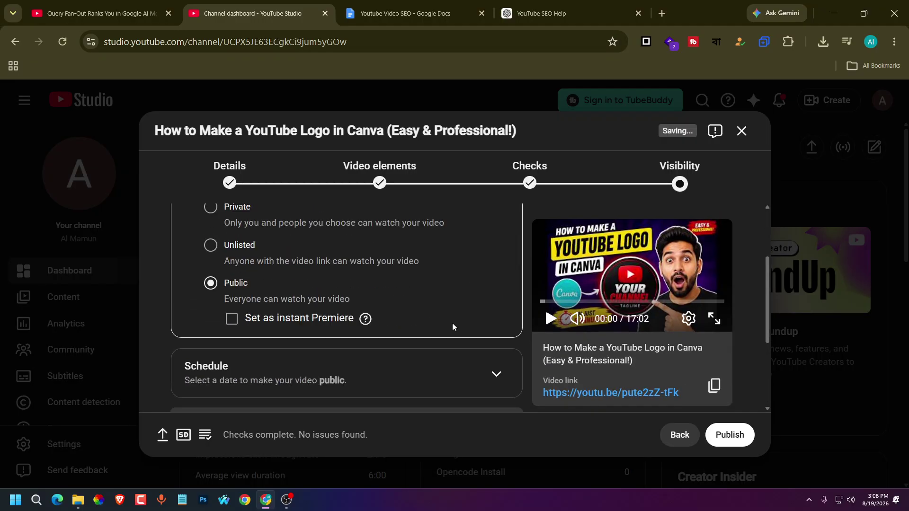
pyautogui.scroll(-2, 453, 324)
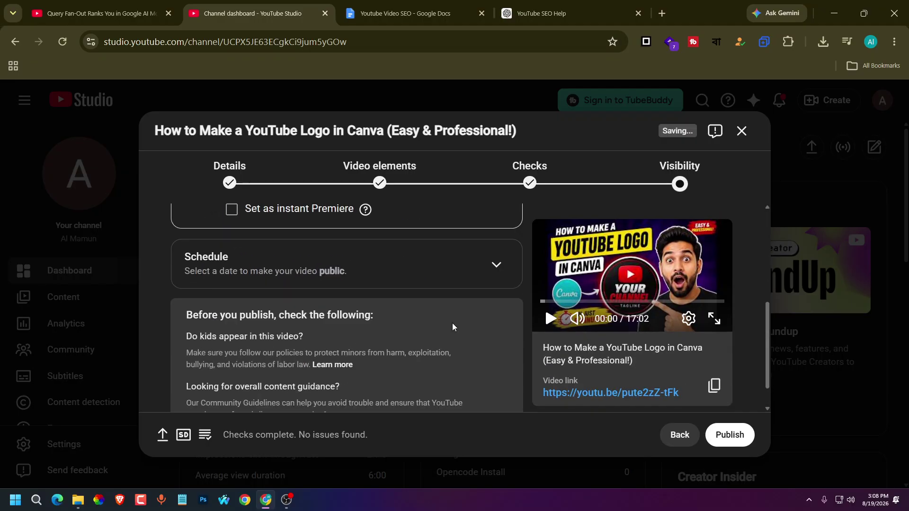
pyautogui.click(495, 263)
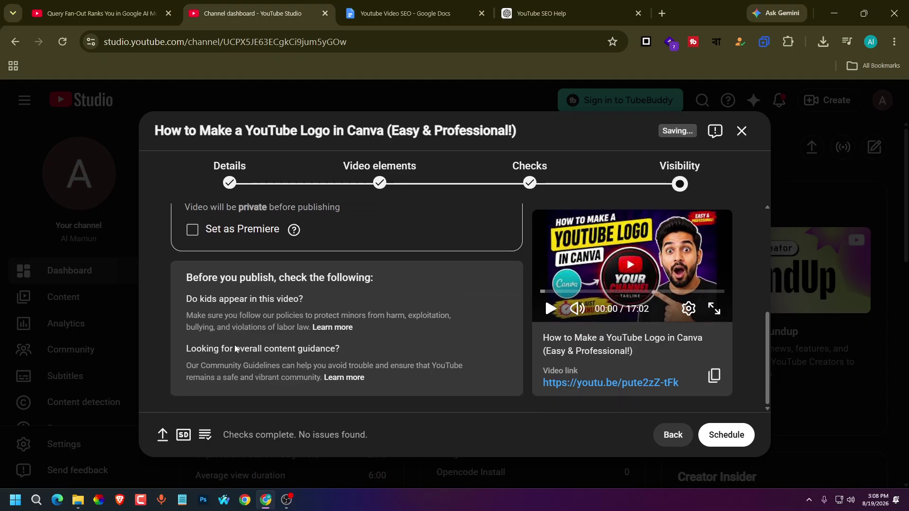
# Check the release date calendar, keep Aug 20, 2026, schedule the video and close the confirmation
pyautogui.scroll(5, 234, 345)
pyautogui.scroll(-2, 234, 345)
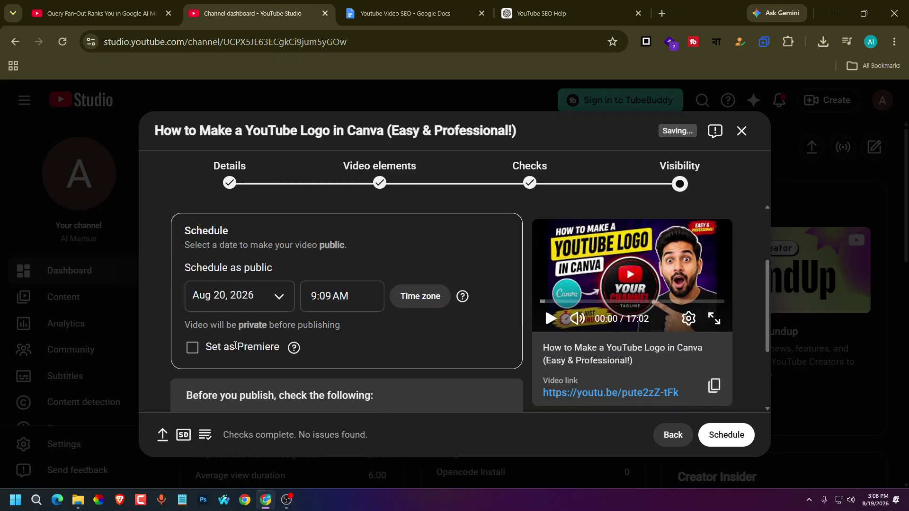
pyautogui.click(276, 291)
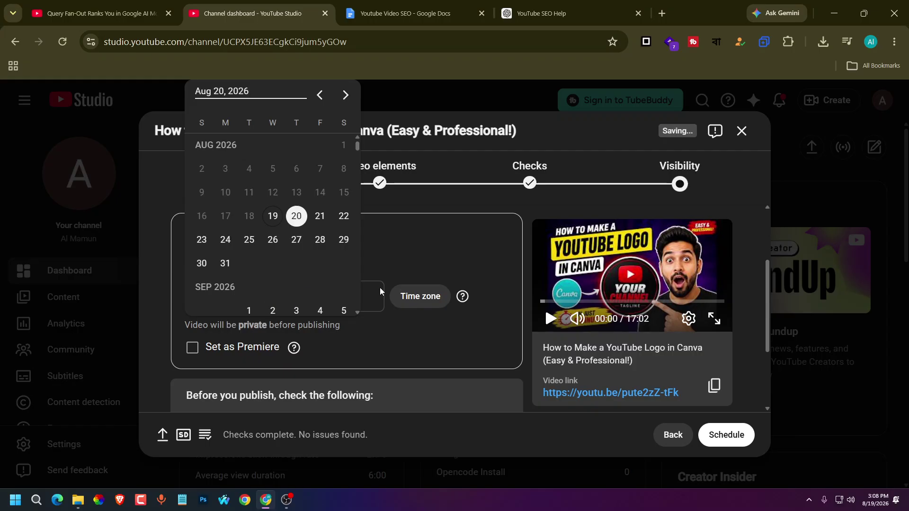
pyautogui.click(442, 334)
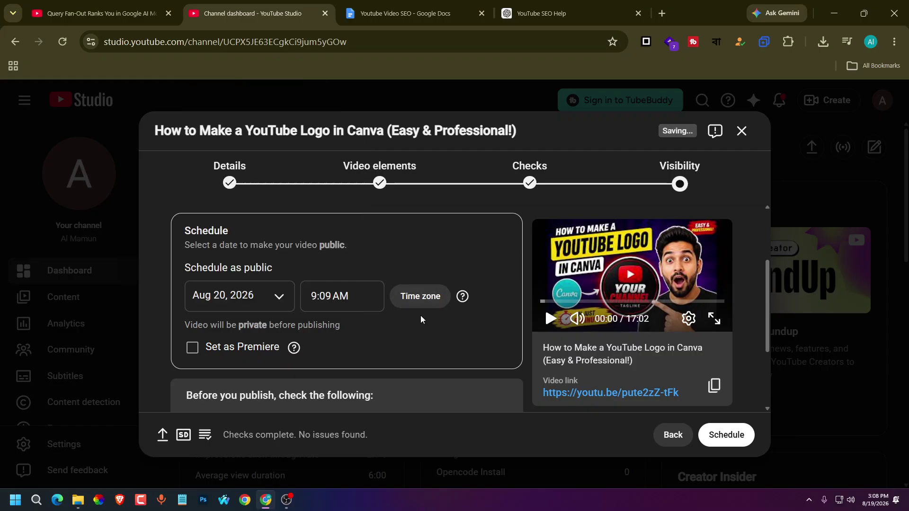
pyautogui.scroll(-3, 421, 319)
pyautogui.click(739, 434)
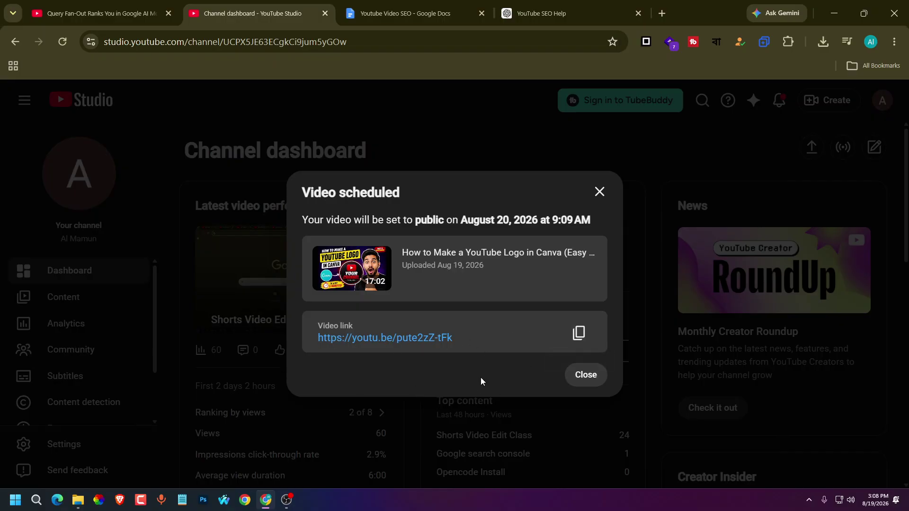
pyautogui.click(600, 197)
# Open the channel's content list and examine the scheduled logo video's visibility details
pyautogui.moveTo(383, 414)
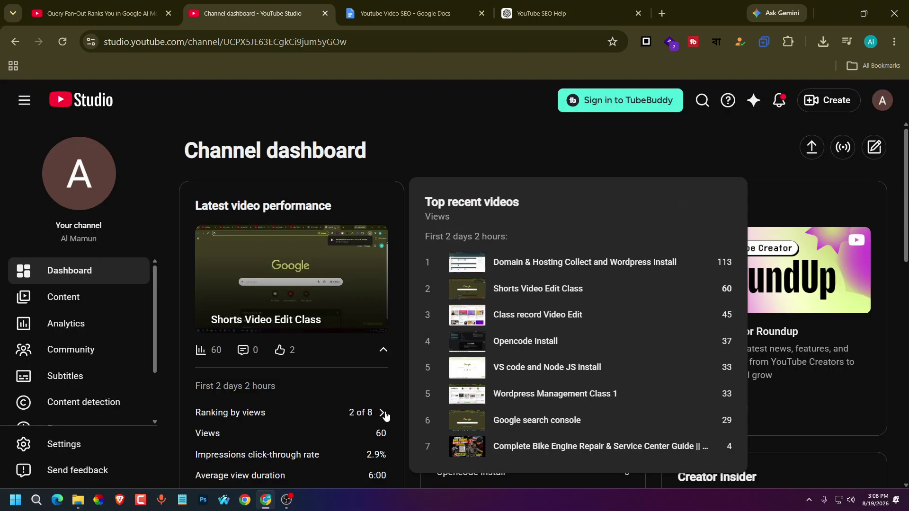
pyautogui.click(52, 299)
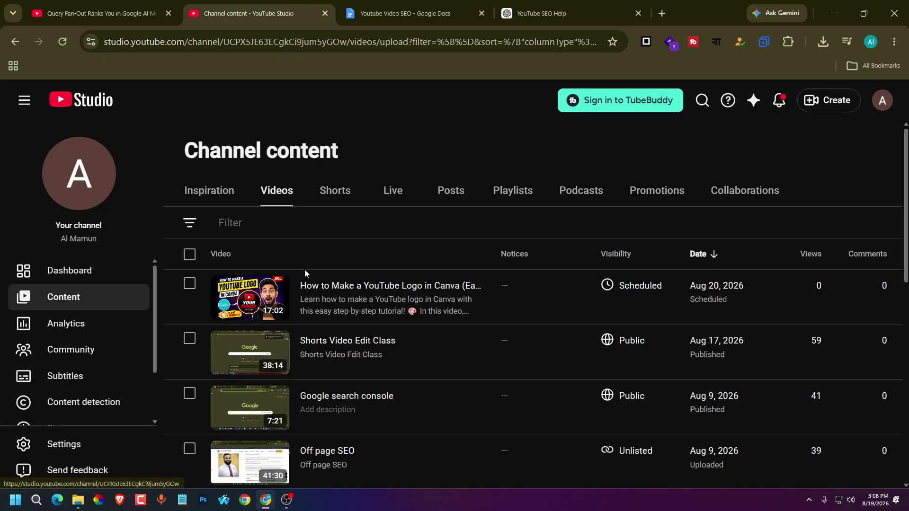
pyautogui.moveTo(362, 297)
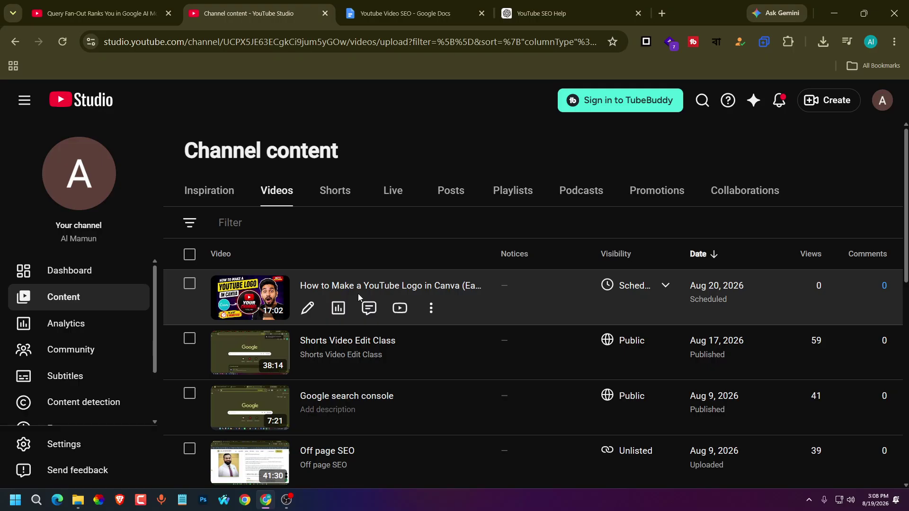
pyautogui.moveTo(663, 287)
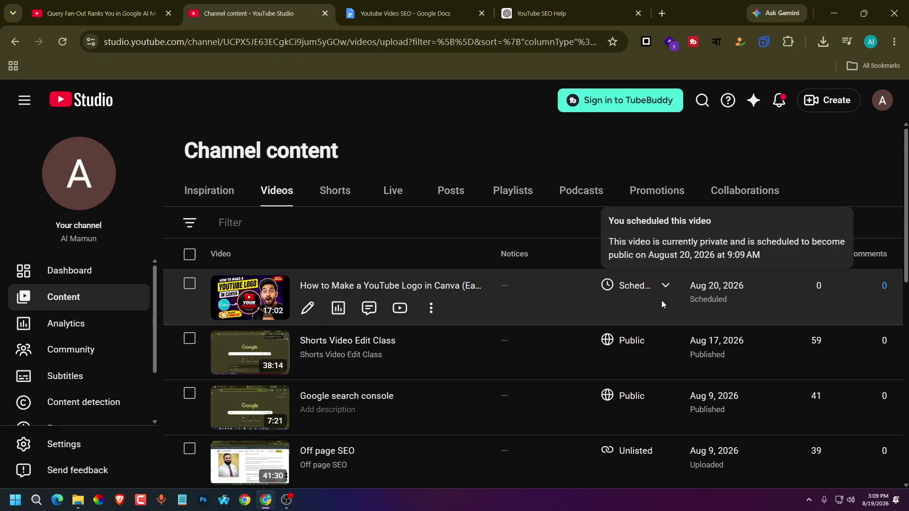
pyautogui.moveTo(522, 318)
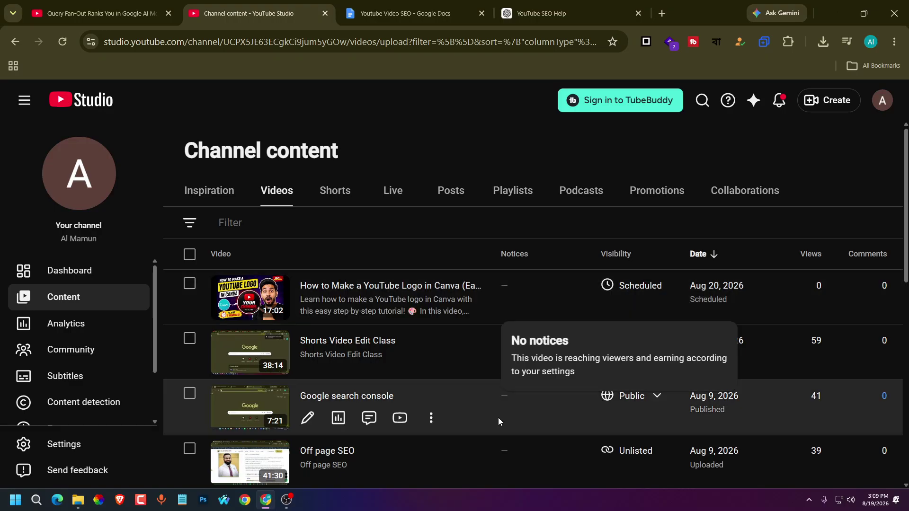
pyautogui.click(285, 498)
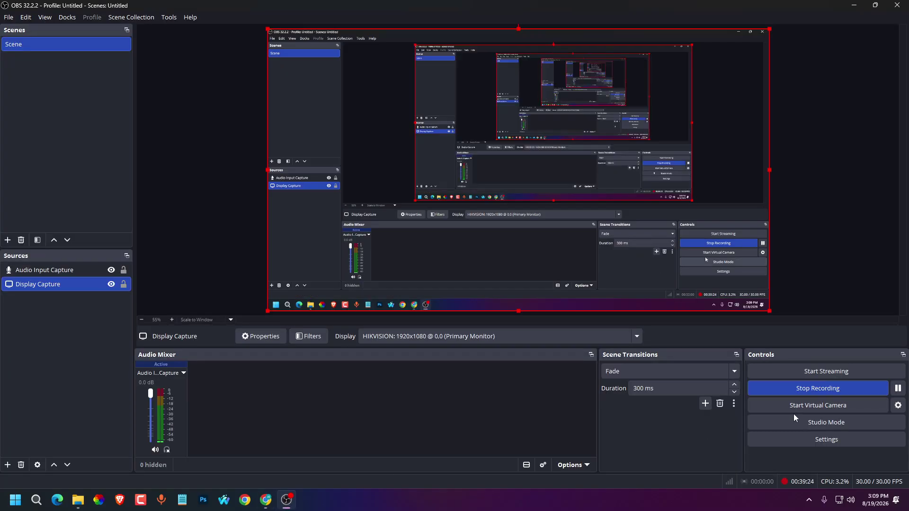